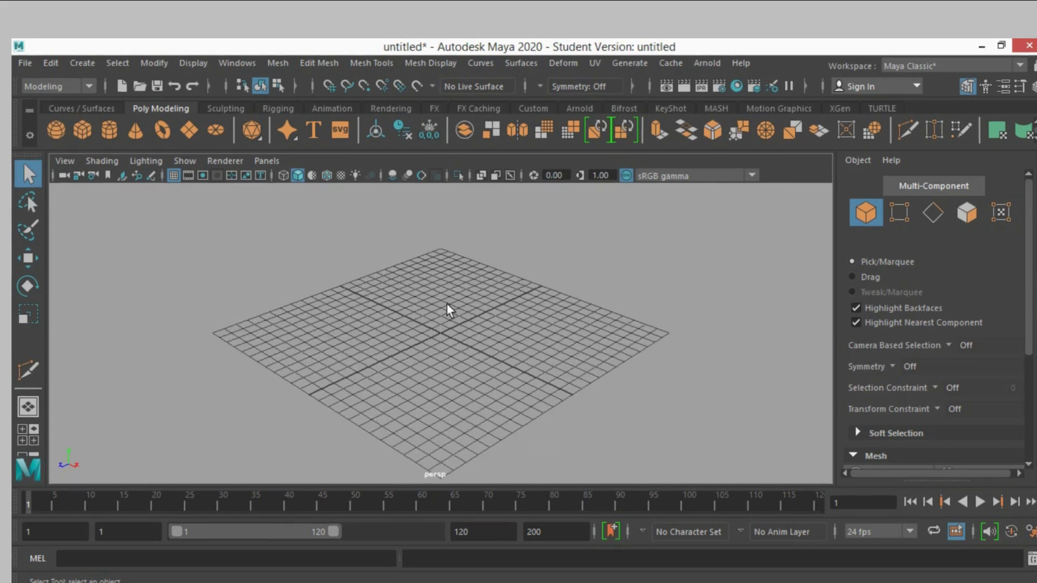
scroll(447, 307, up, 2)
Create a polygon cone and set its Rotate Z to 180 so the point faces down.
click(130, 129)
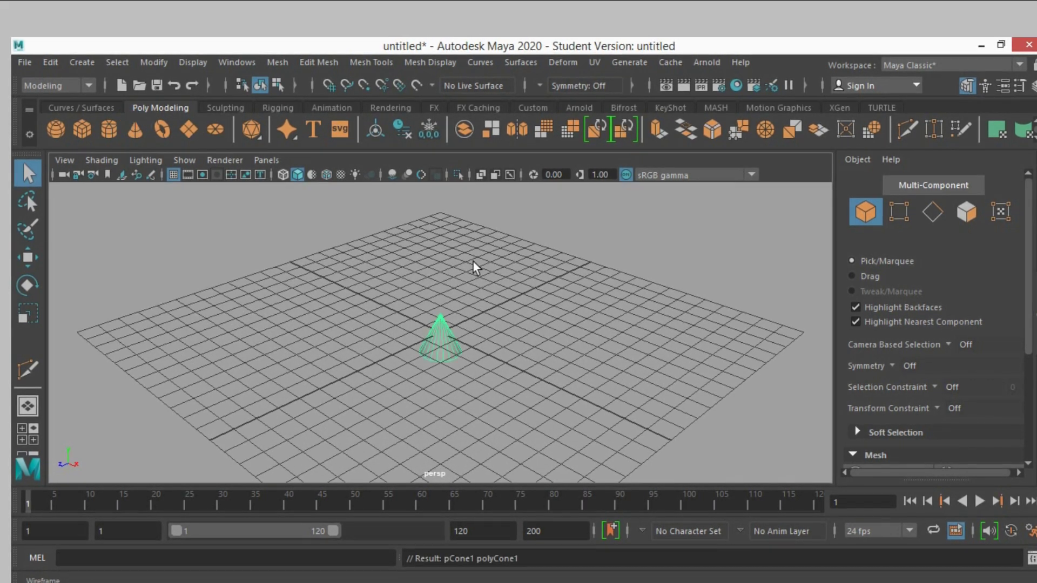
click(1032, 218)
text(180)
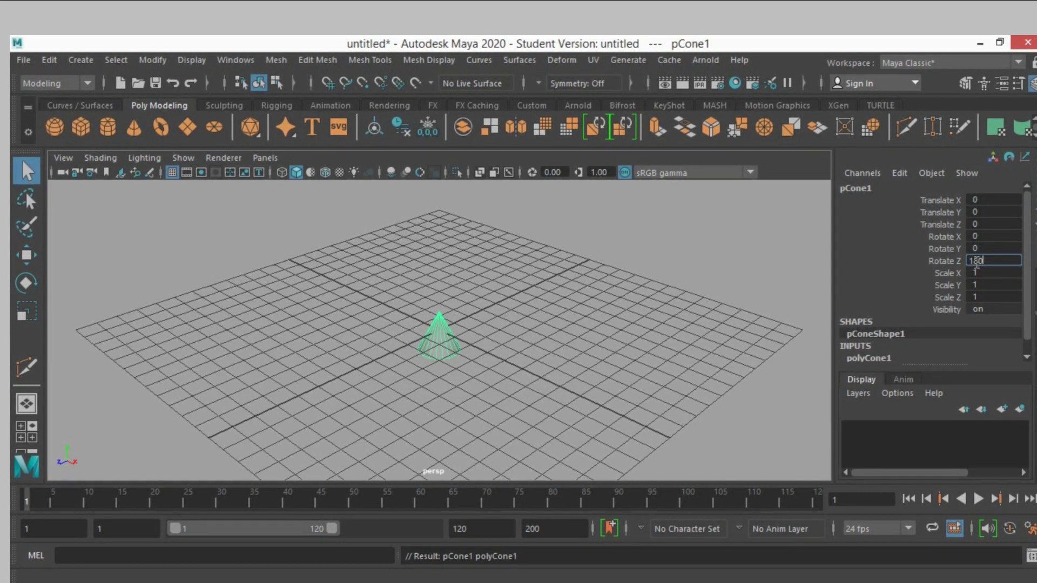
scroll(539, 341, up, 3)
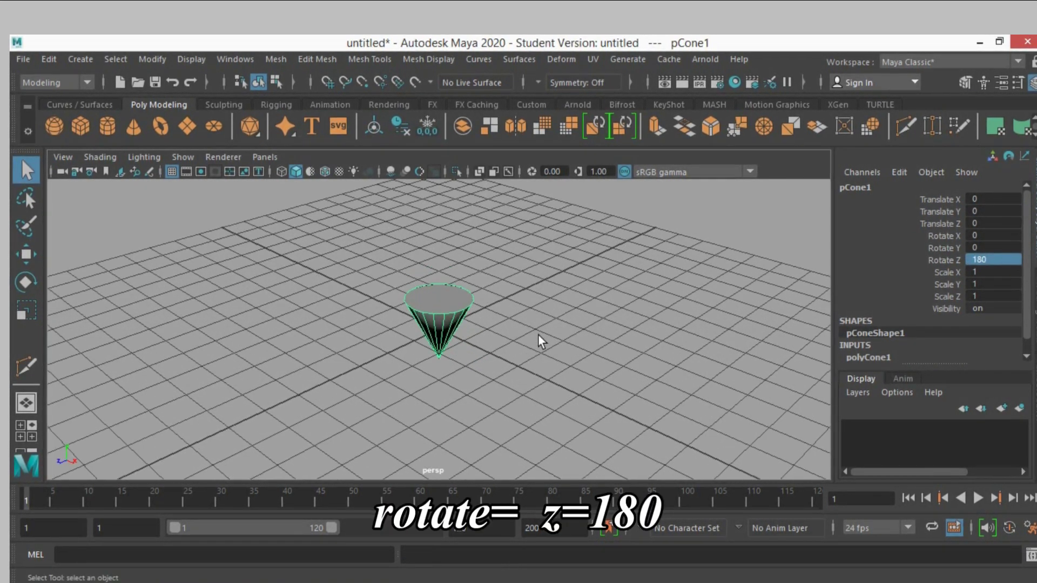
scroll(539, 340, up, 2)
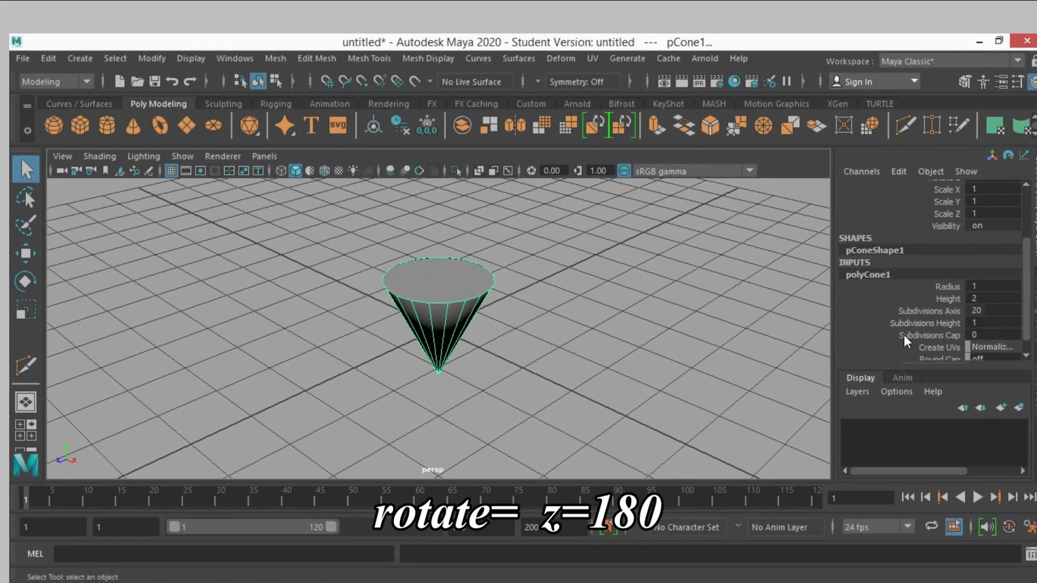
Set polyCone1's Subdivisions Height to 2 and Subdivisions Cap to 3.
double_click(973, 322)
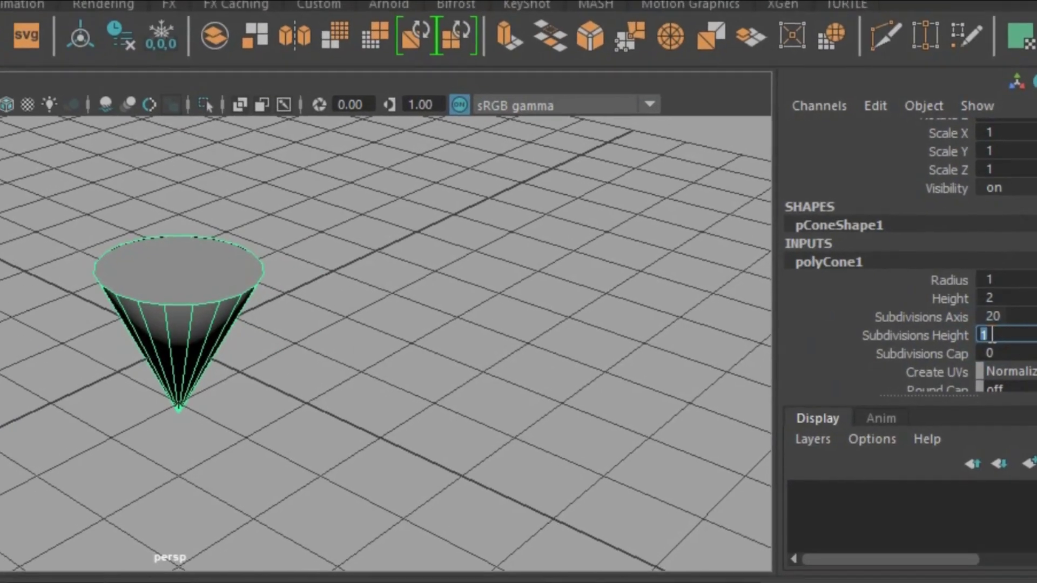
text(2)
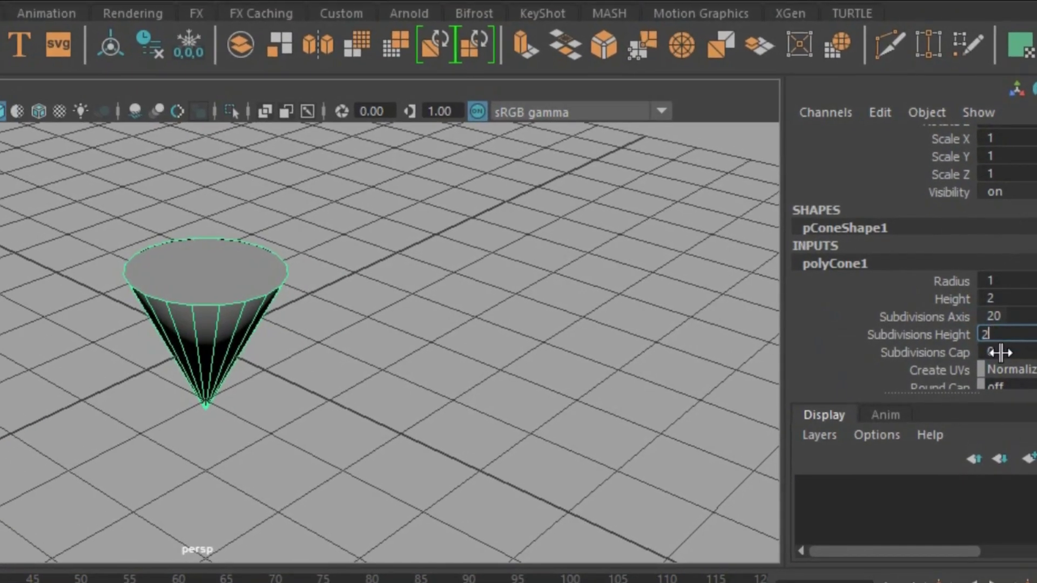
double_click(991, 353)
text(3)
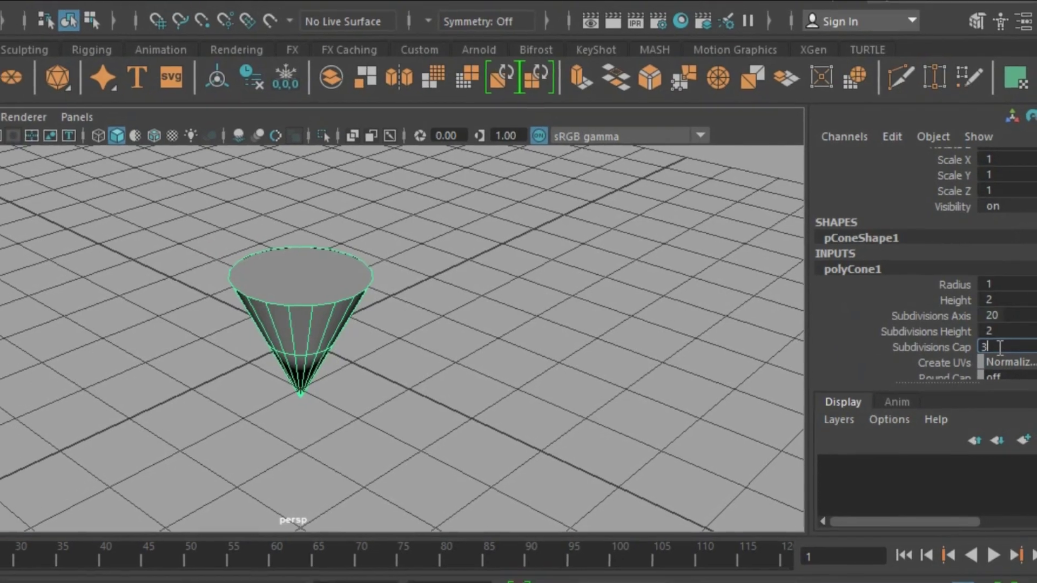
key(Return)
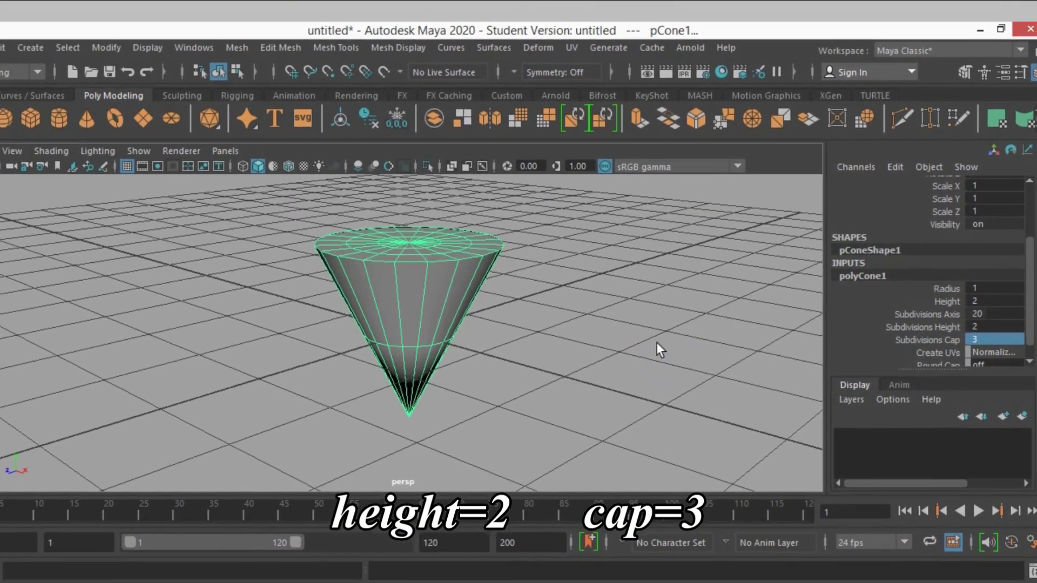
key(space)
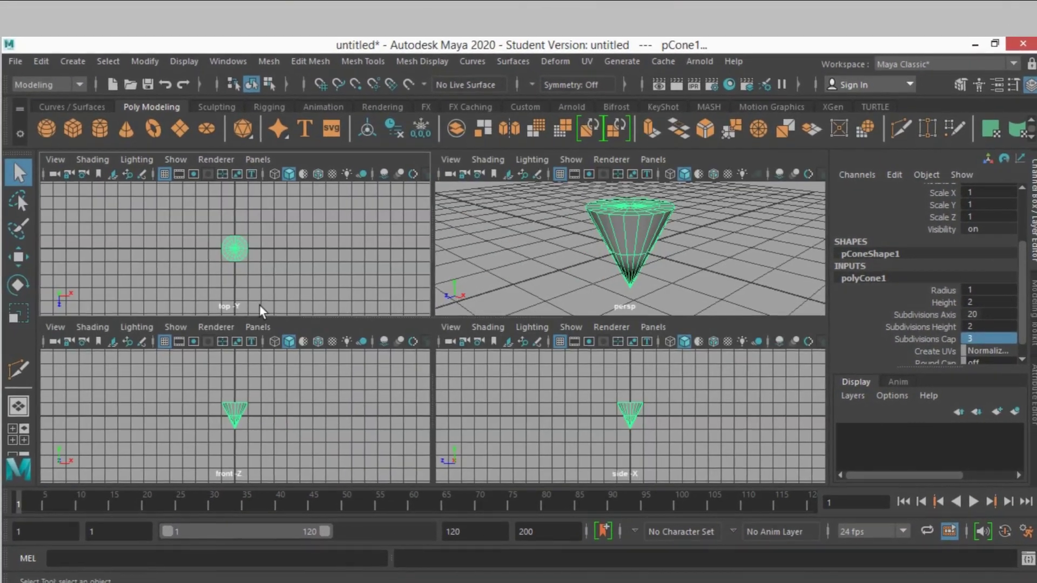
In the top view, marquee-select the 40 inner cap vertices, leaving the outer rim unselected.
key(space)
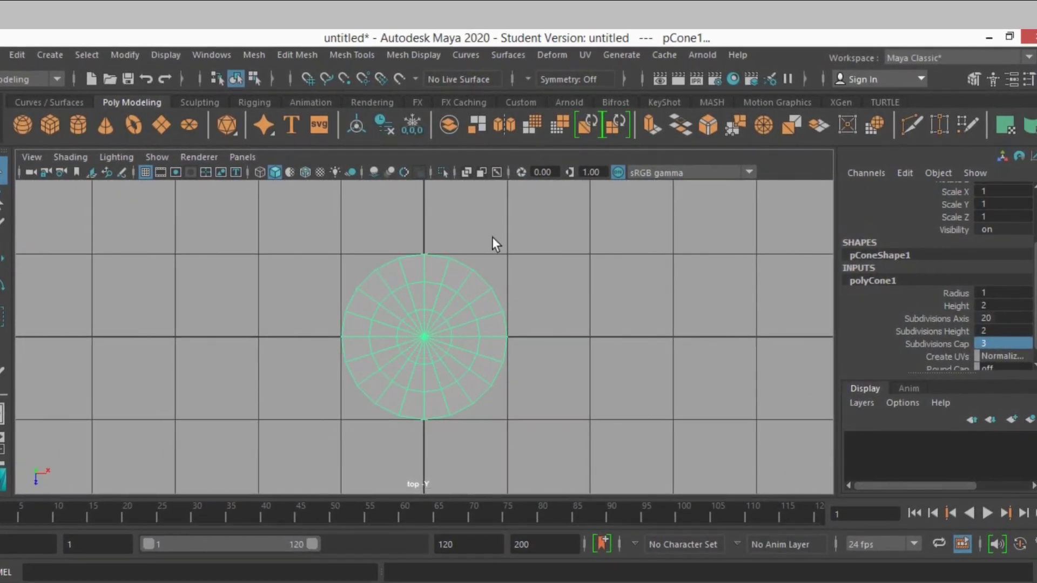
click(970, 81)
click(921, 209)
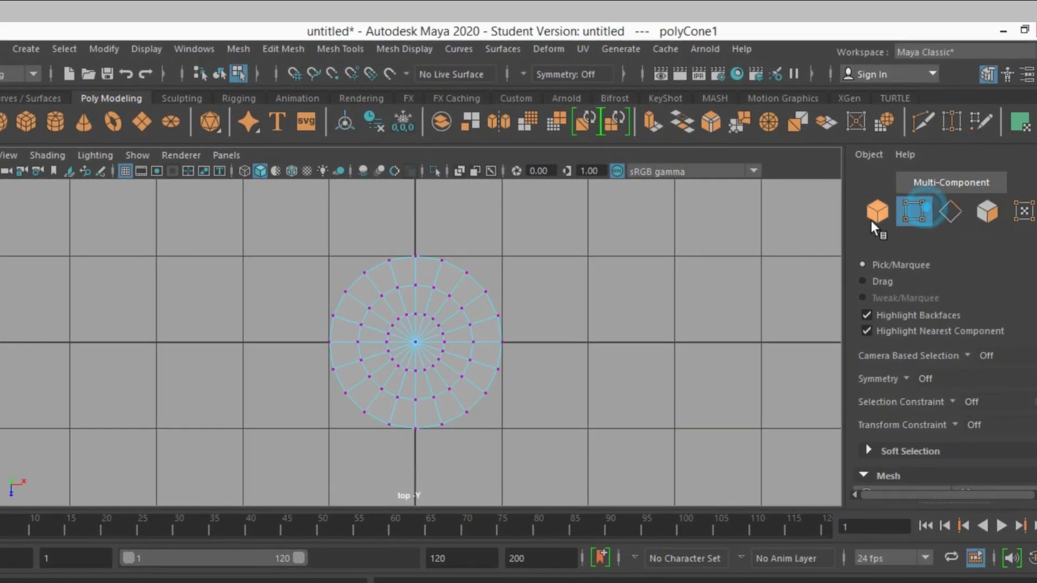
drag(342, 287, 468, 414)
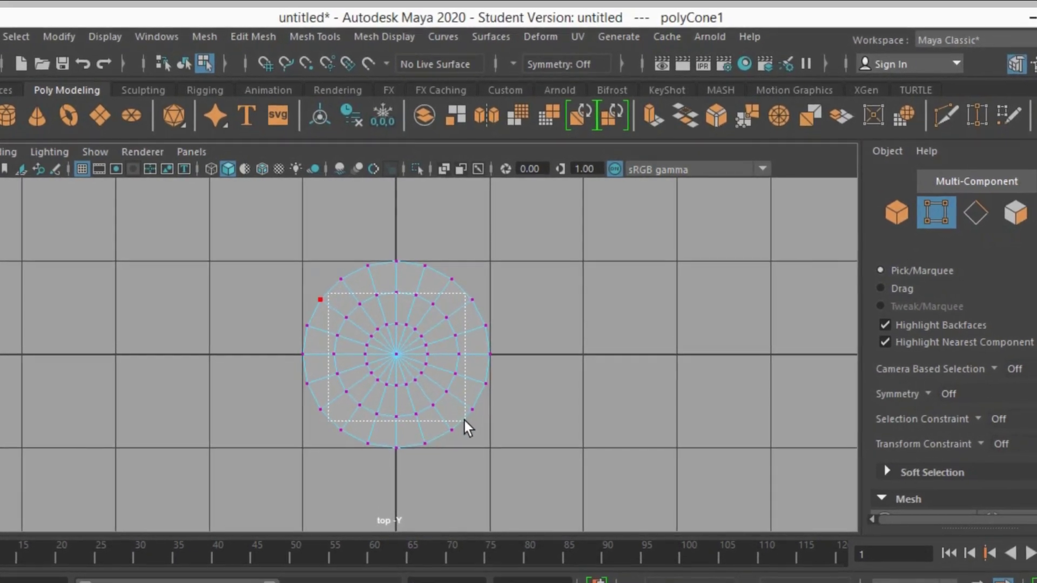
drag(468, 414, 462, 423)
key(space)
key(space)
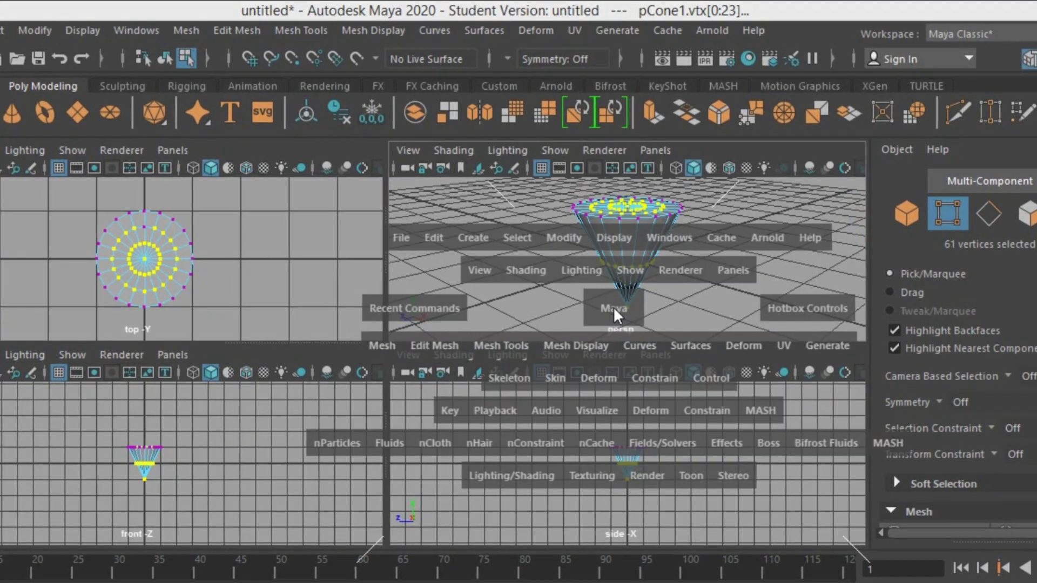
mouse_move(621, 345)
alt+mouse_down()
mouse_move(610, 524)
mouse_move(58, 354)
alt+mouse_up()
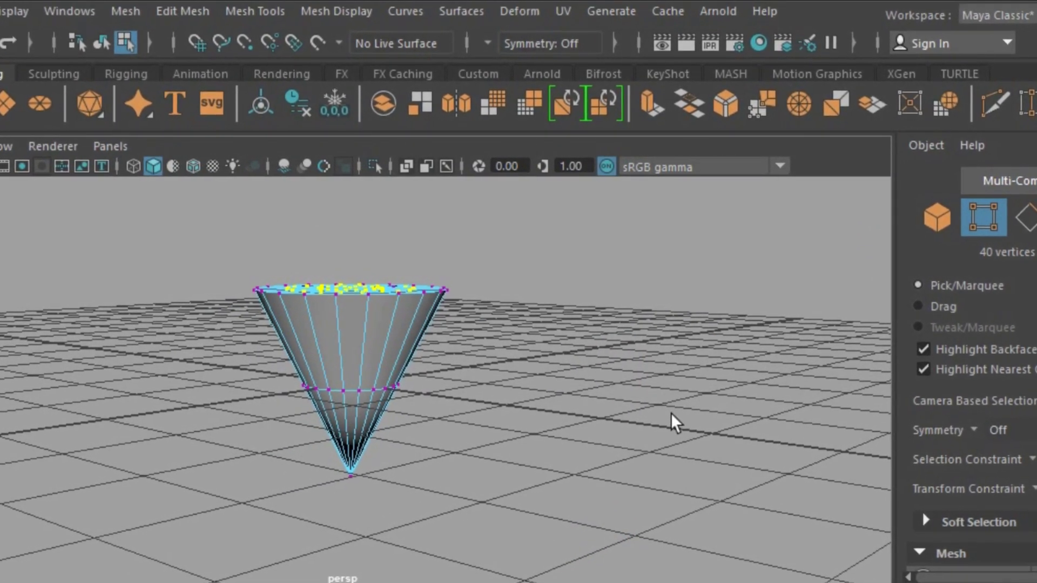
alt+drag(672, 419, 671, 463)
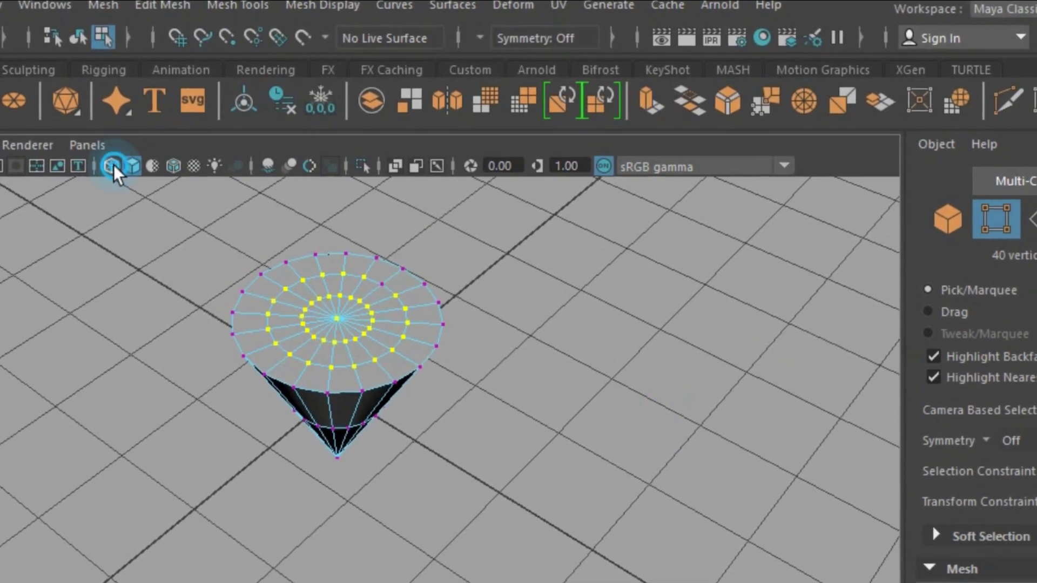
Turn on X-Ray and raise the inner cap vertices slightly above the rim.
click(135, 167)
key(w)
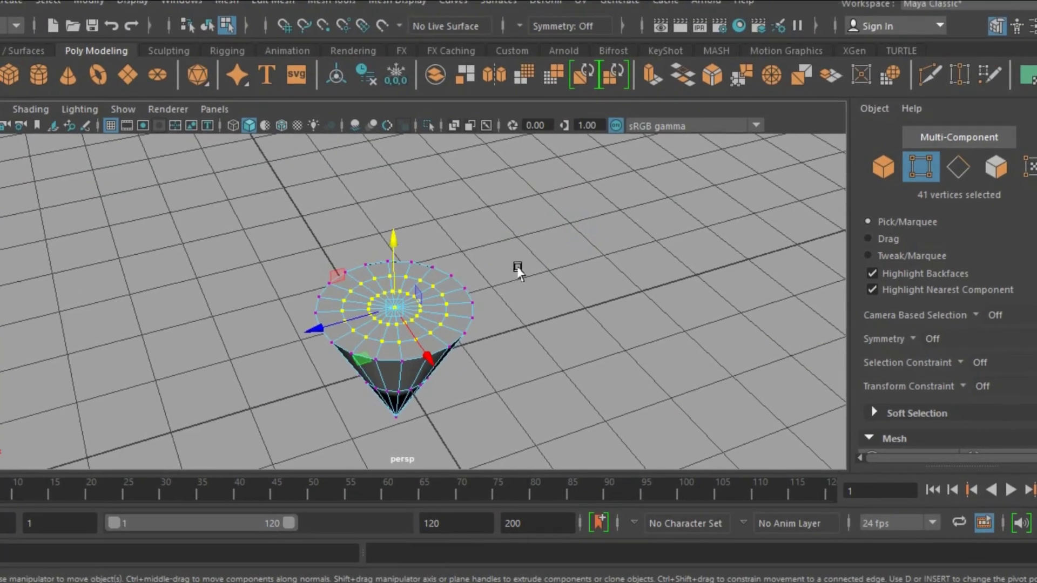
alt+drag(518, 270, 532, 238)
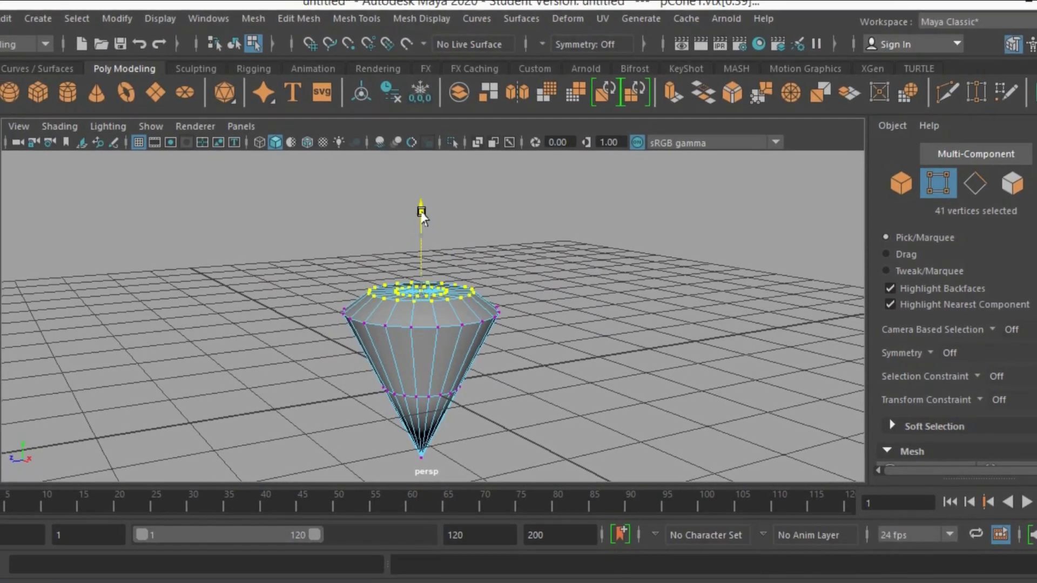
drag(416, 215, 417, 208)
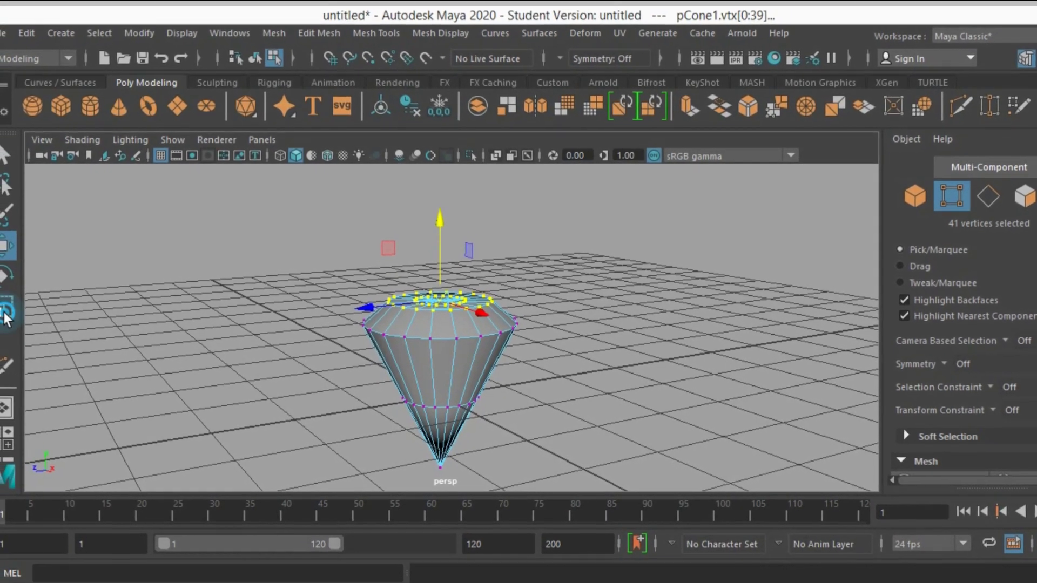
Rescale the raised inner vertex rings to shape the crown.
key(r)
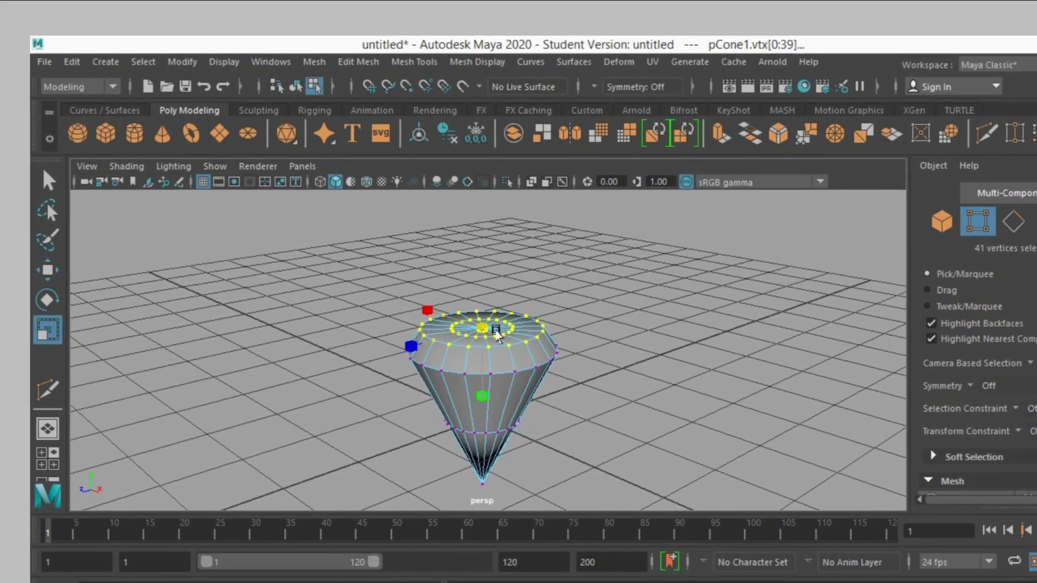
drag(509, 341, 731, 328)
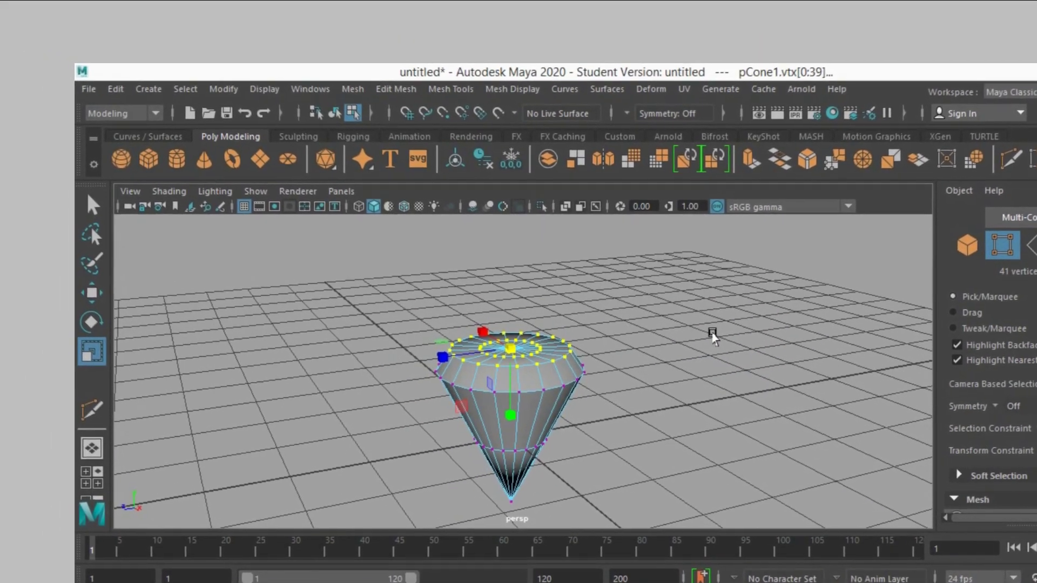
click(94, 209)
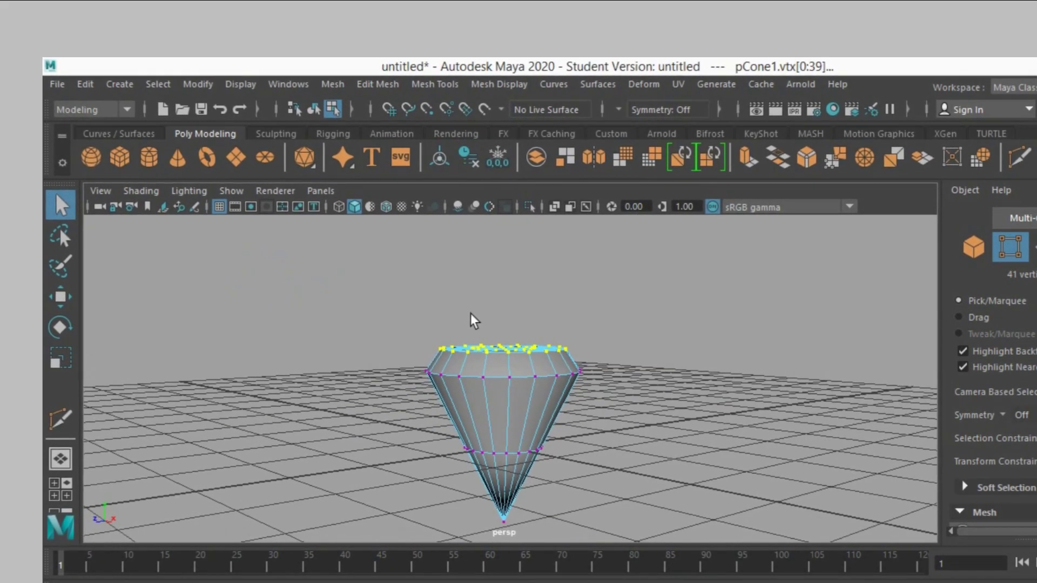
key(space)
key(space)
Select the 20-vertex ring in front view and chamfer it at width 0.25.
alt+right_drag(351, 440, 378, 299)
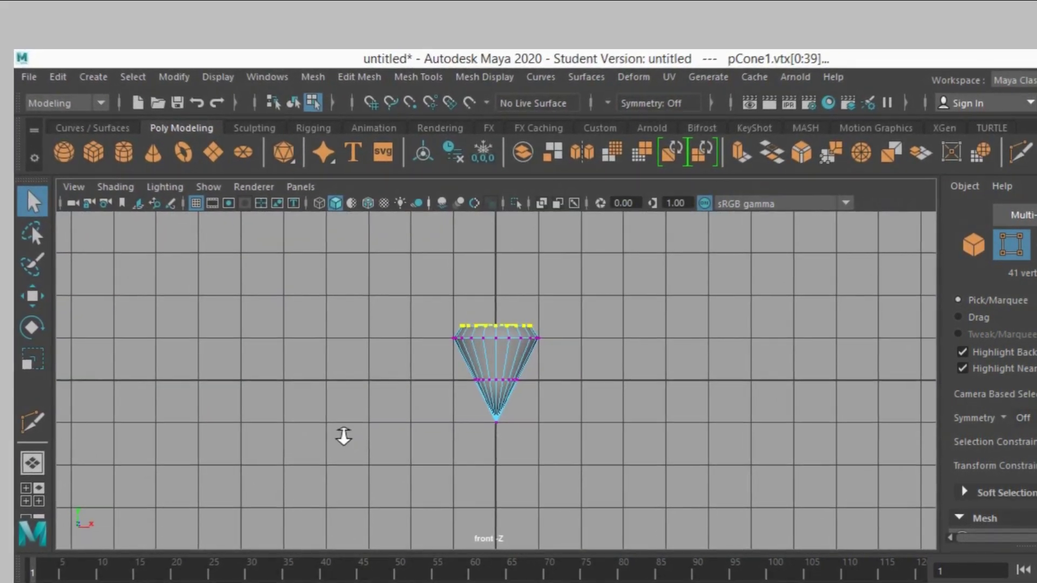
drag(351, 285, 631, 324)
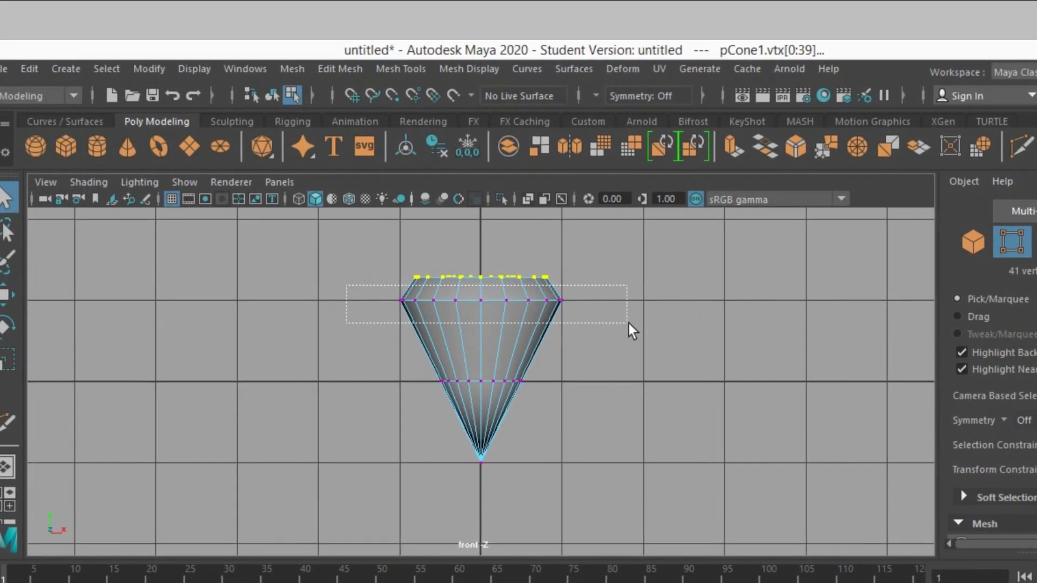
click(340, 72)
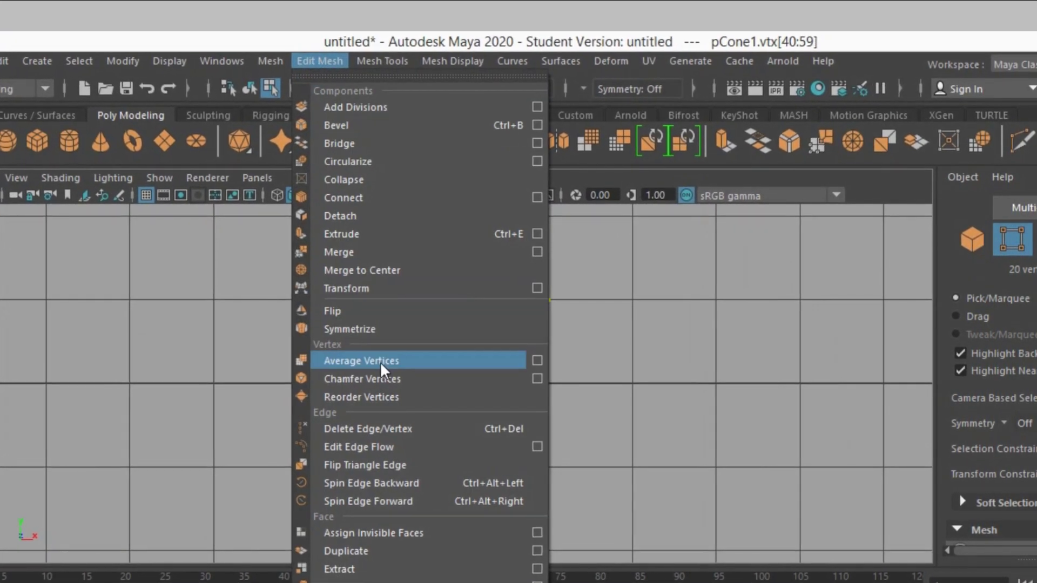
click(389, 378)
key(space)
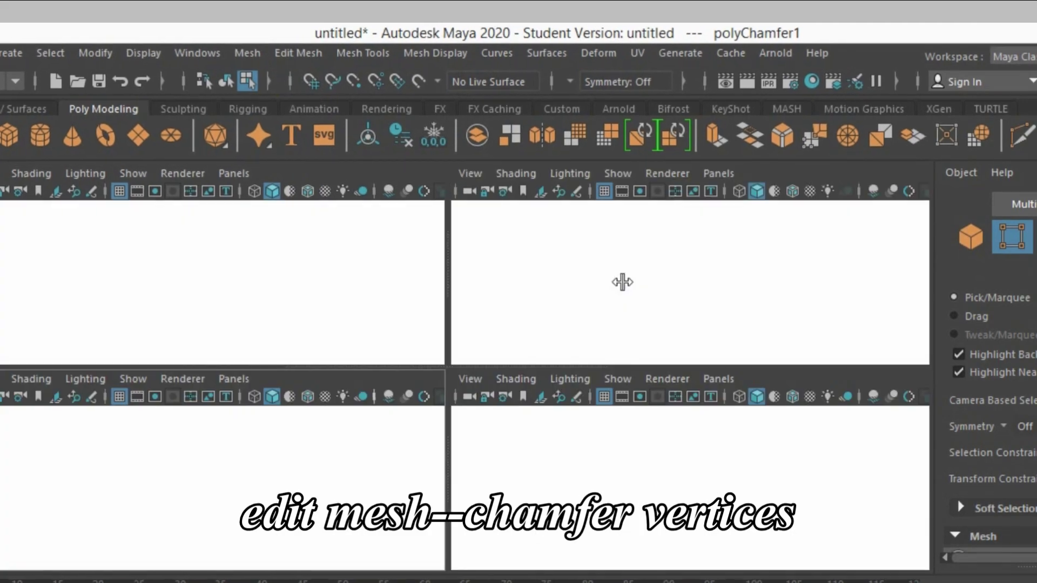
key(space)
Merge the first two adjacent vertex pairs on the chamfered ring into single vertices.
scroll(364, 366, up, 5)
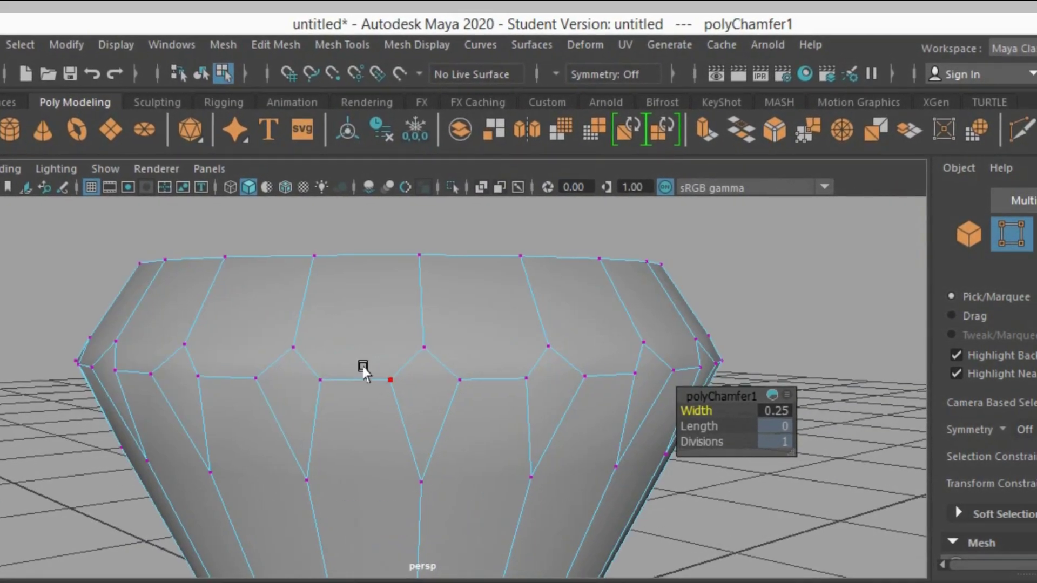
click(297, 378)
shift+click(377, 381)
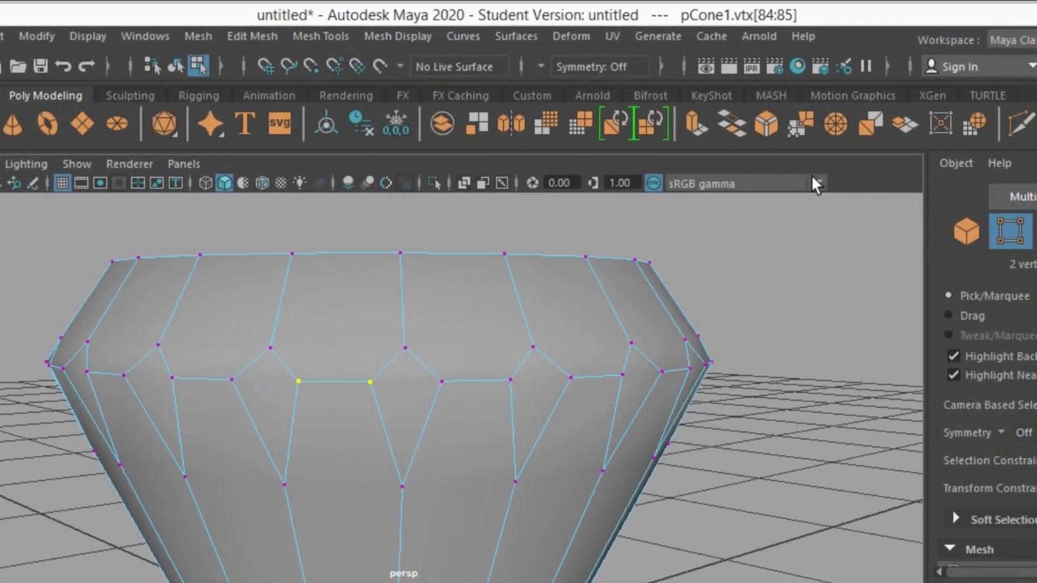
shift+right_drag(581, 331, 445, 386)
click(426, 381)
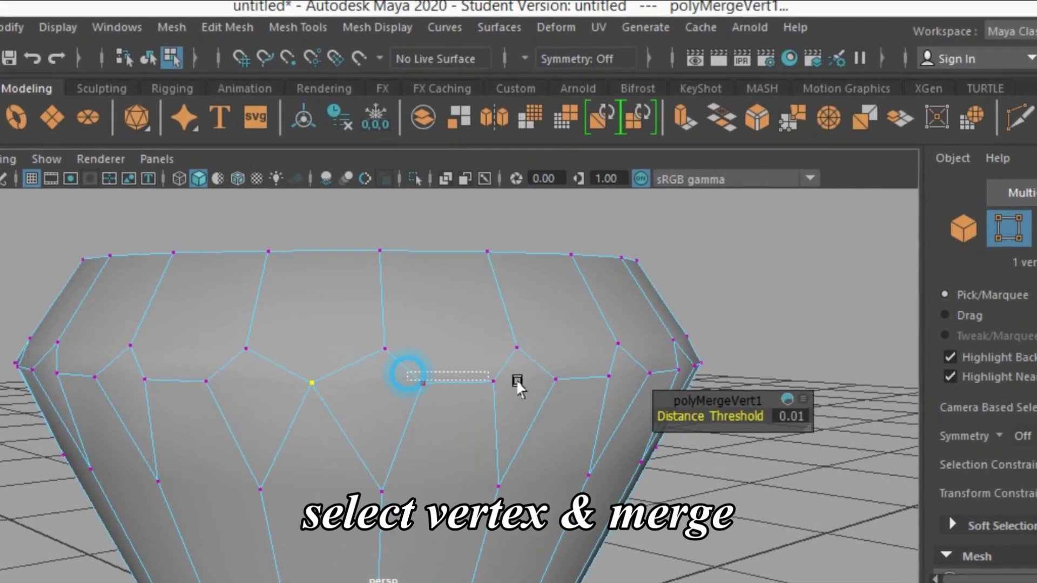
shift+click(497, 381)
click(776, 122)
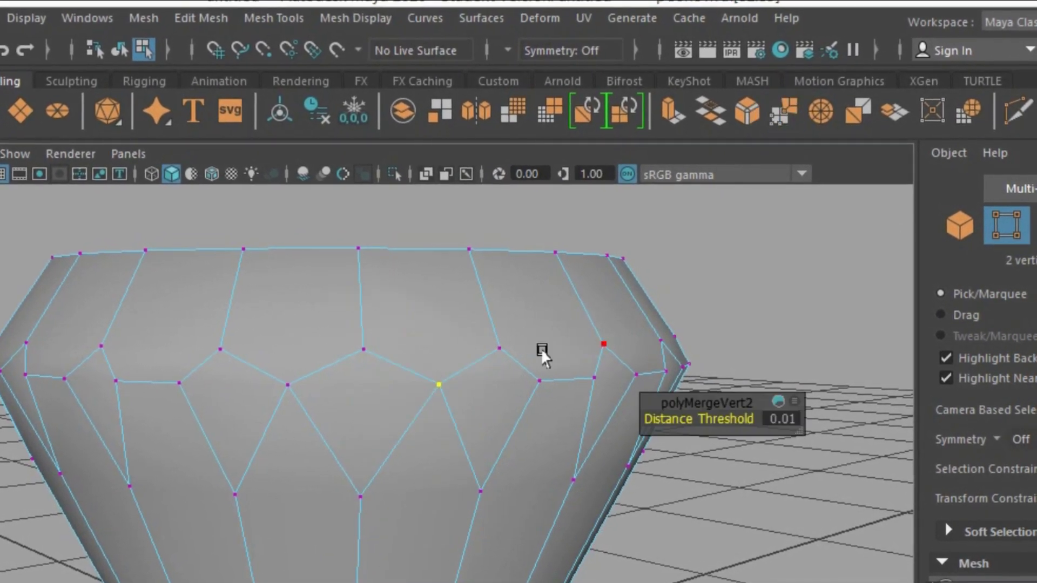
Merge the remaining vertex pairs around the ring, through polyMergeVert21.
click(542, 378)
shift+click(596, 378)
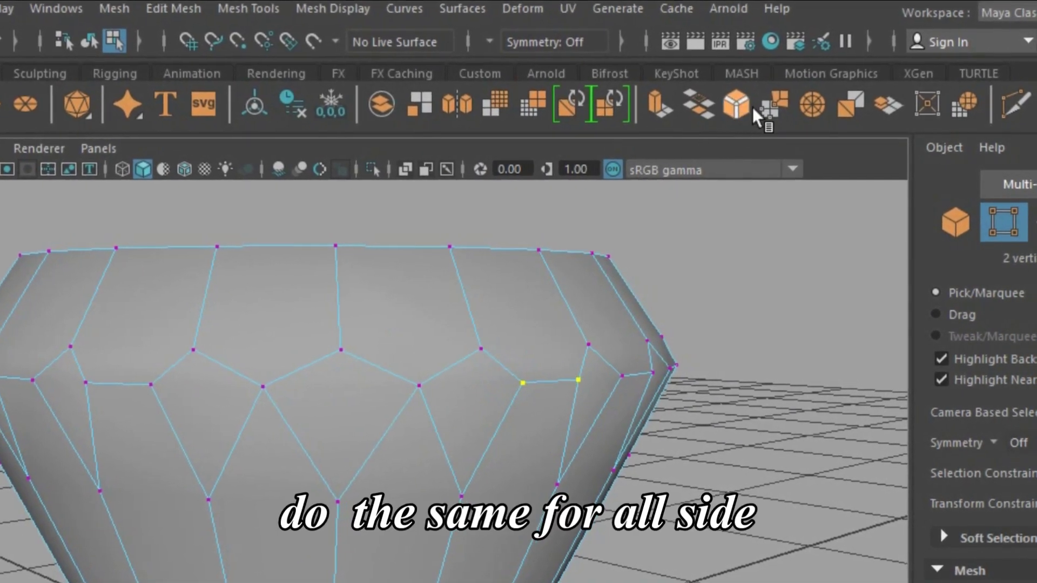
click(767, 113)
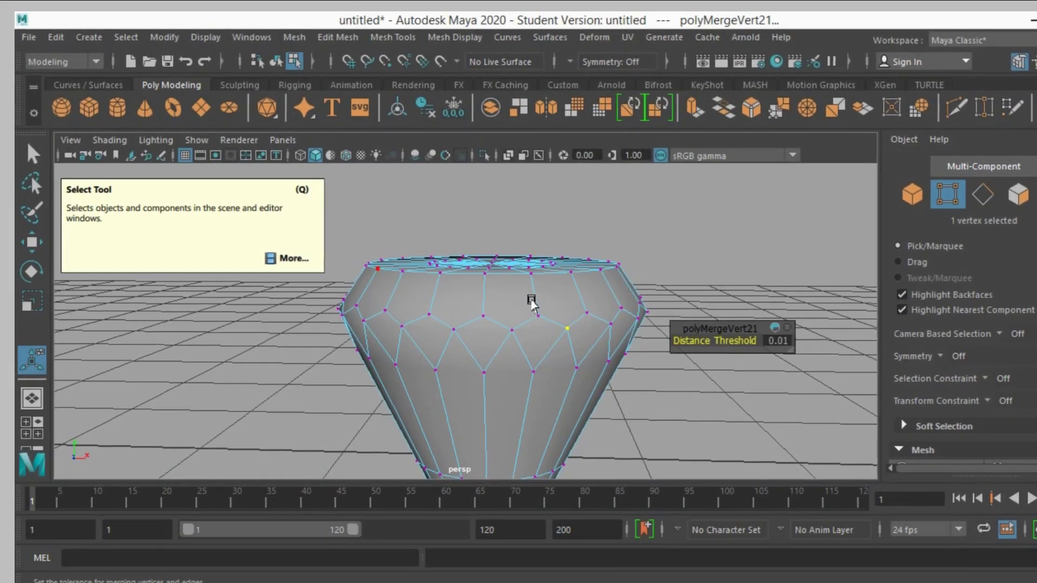
mouse_move(655, 250)
alt+mouse_down()
mouse_move(340, 266)
mouse_move(407, 250)
mouse_move(605, 248)
alt+mouse_up()
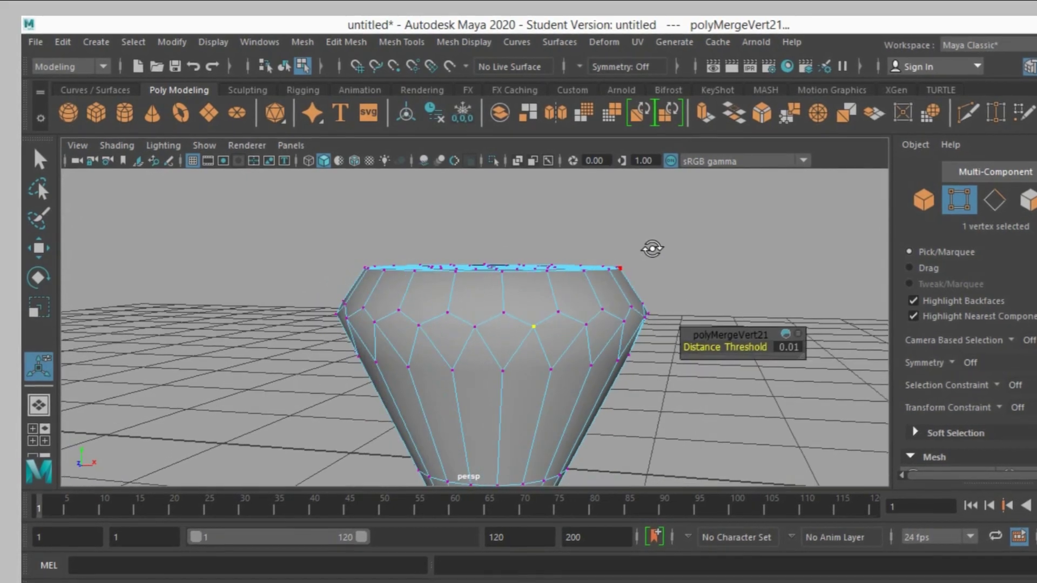
alt+drag(709, 229, 727, 231)
key(space)
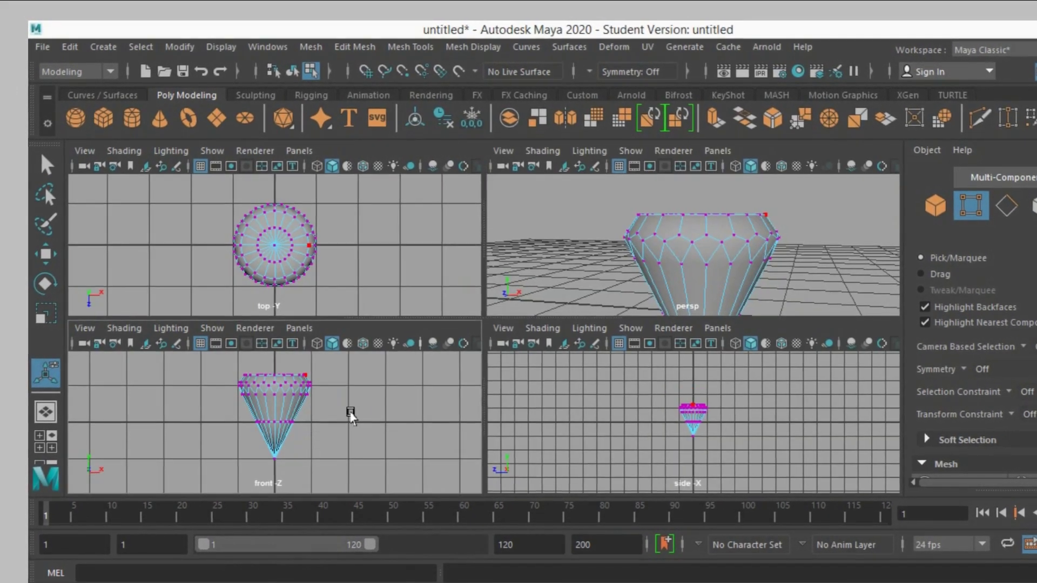
In the front view, select the 20-vertex ring below the middle row.
key(space)
scroll(349, 414, up, 4)
drag(339, 226, 648, 274)
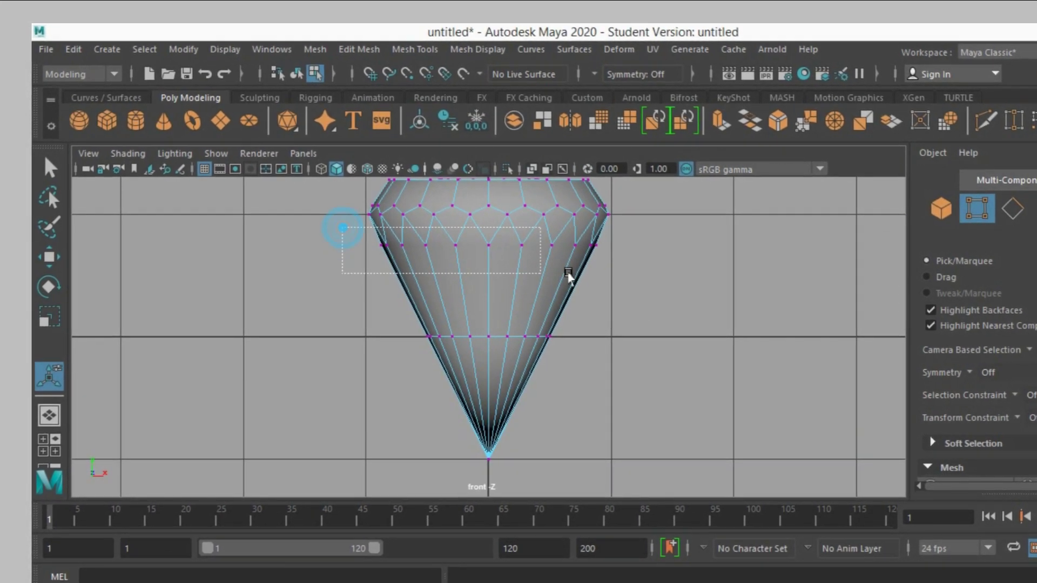
key(space)
key(space)
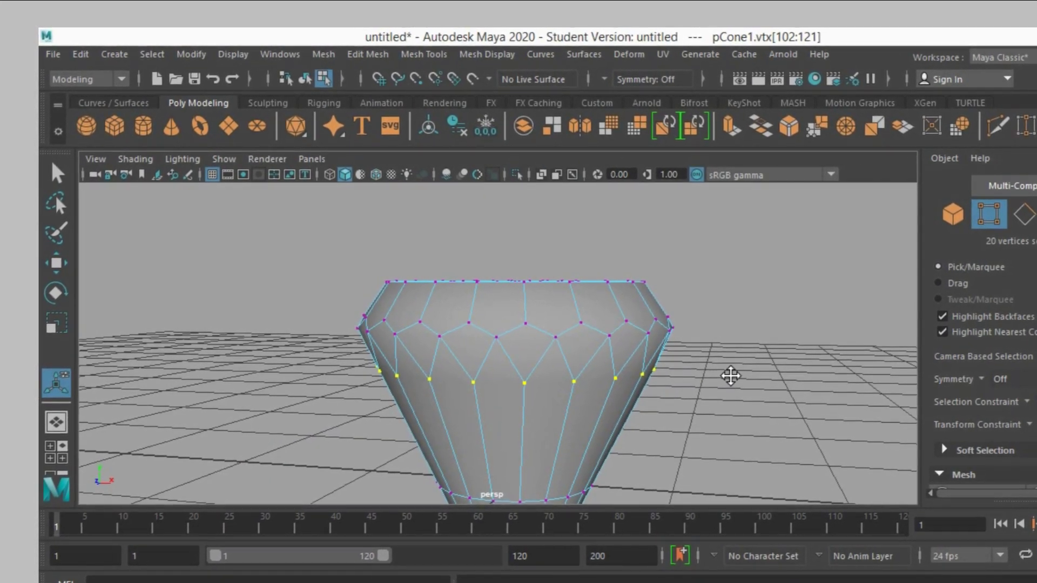
alt+drag(731, 375, 700, 340)
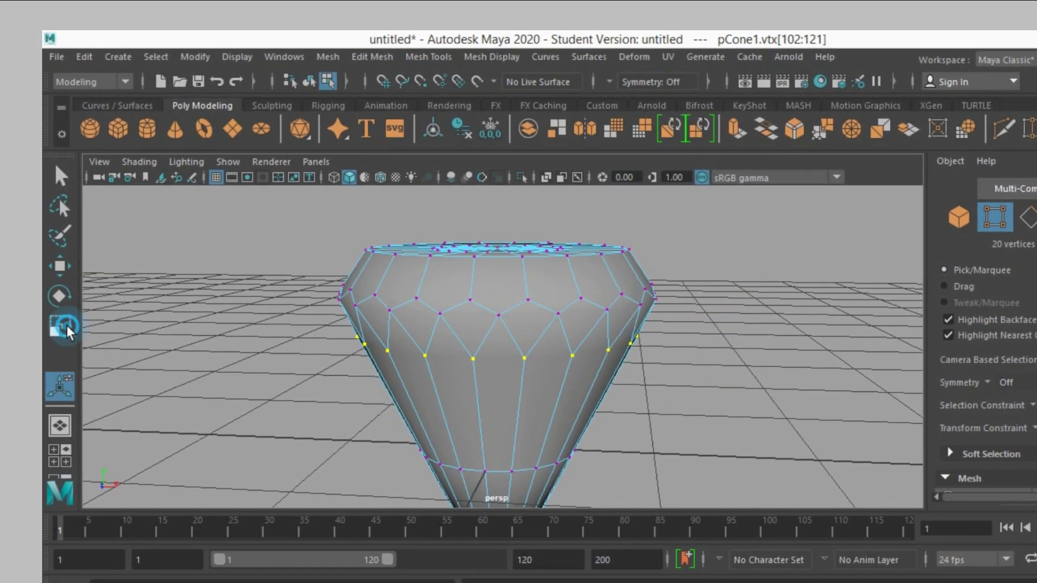
Scale that vertex ring outward and raise it toward the gem's widest part.
key(r)
drag(498, 337, 516, 341)
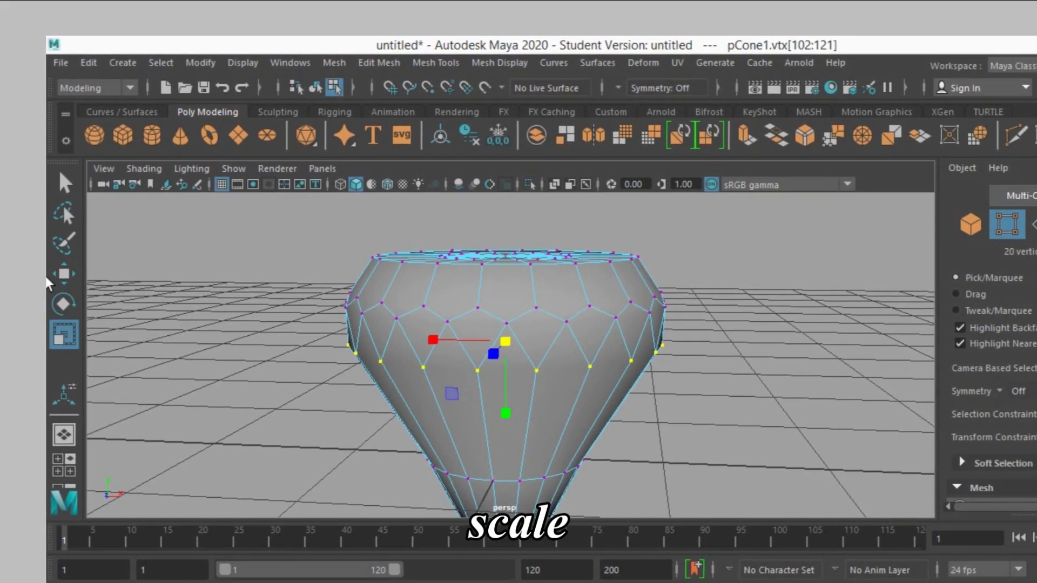
click(66, 274)
drag(502, 275, 484, 246)
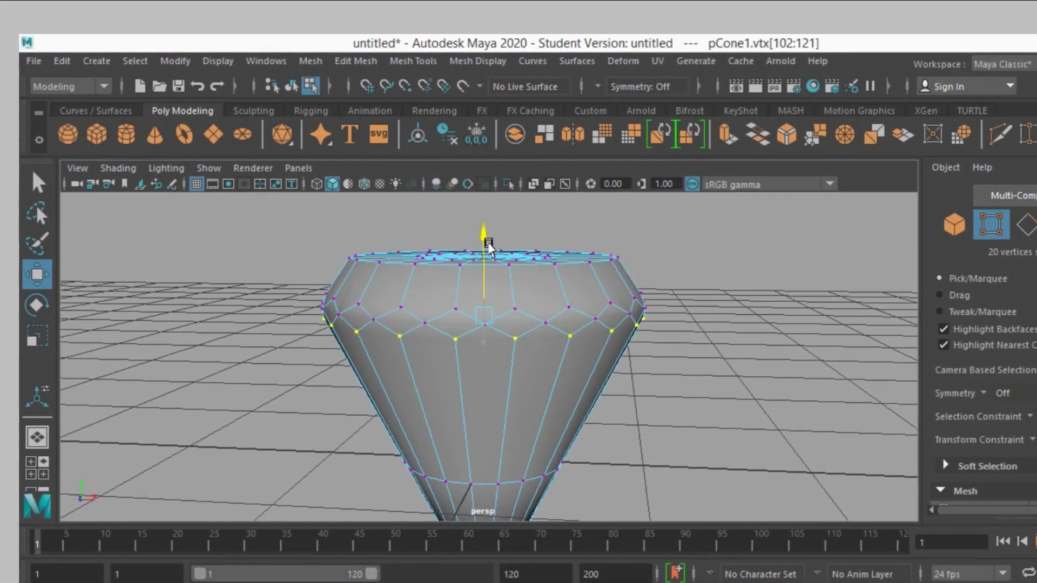
scroll(683, 308, down, 3)
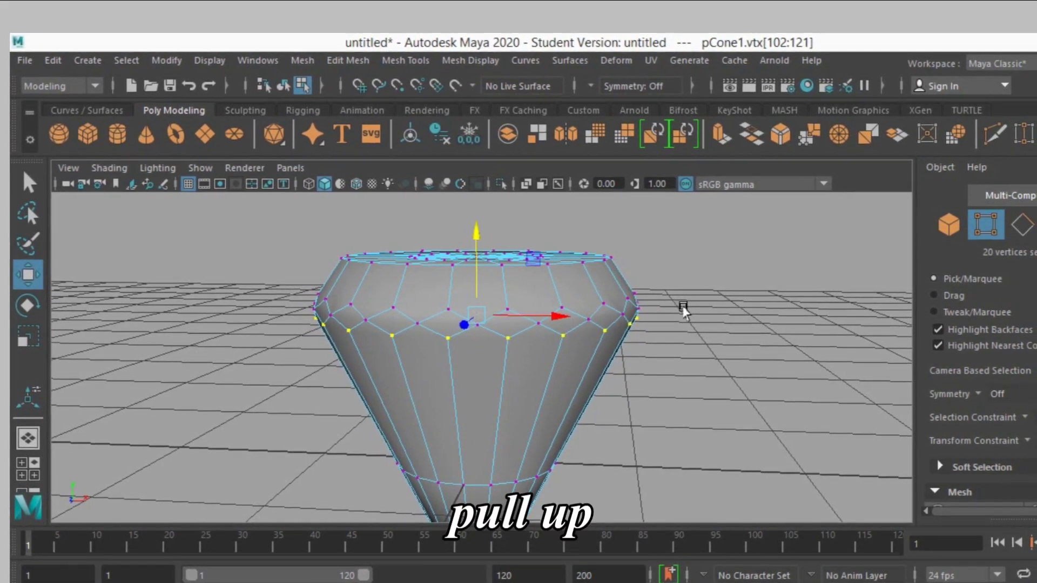
mouse_move(679, 308)
alt+mouse_down()
mouse_move(588, 317)
mouse_move(621, 309)
alt+mouse_up()
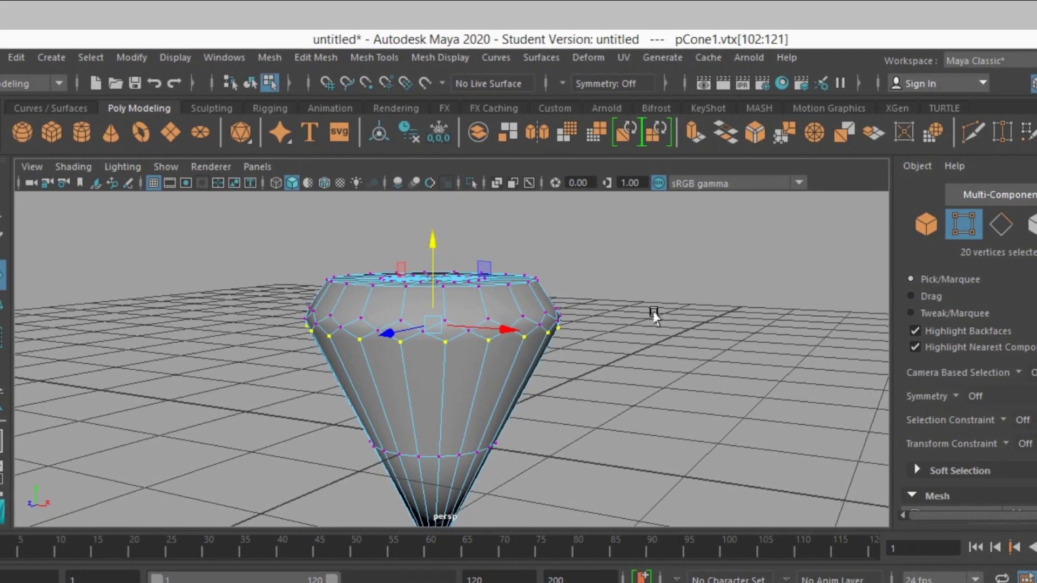
key(space)
key(space)
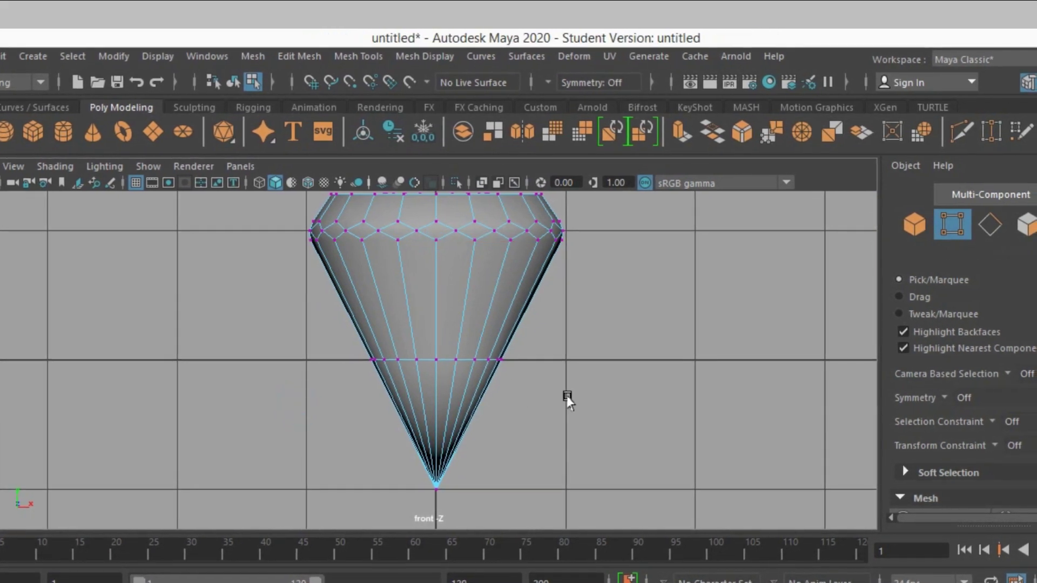
scroll(561, 427, up, 2)
scroll(562, 426, up, 2)
scroll(562, 427, up, 2)
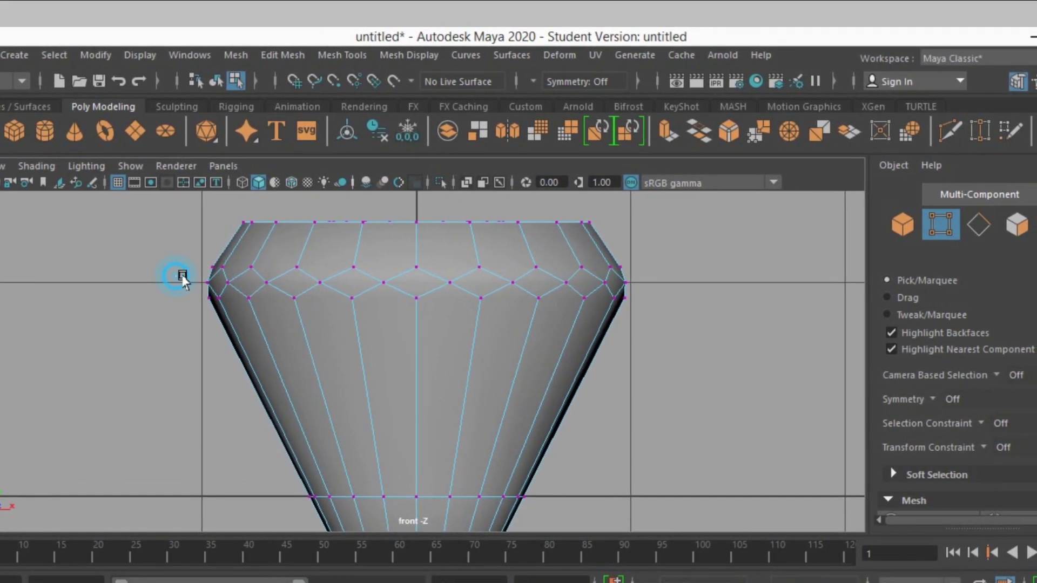
drag(331, 285, 577, 285)
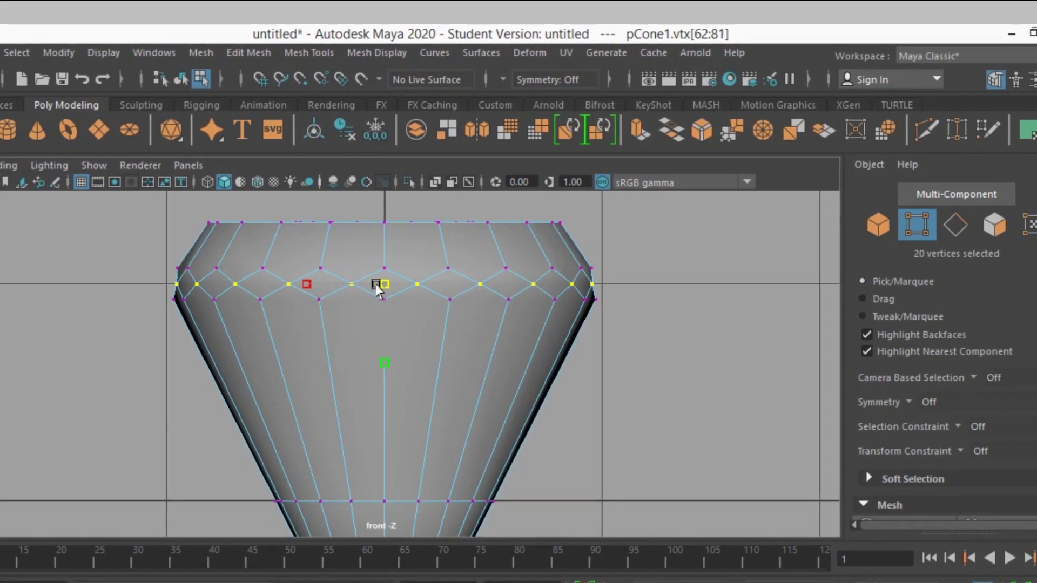
key(space)
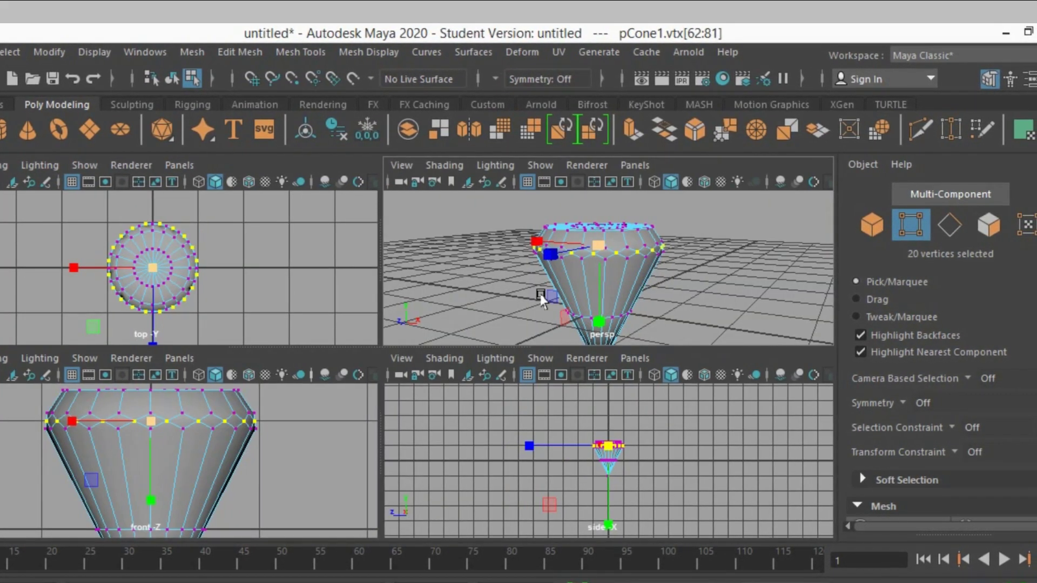
key(space)
mouse_move(527, 388)
alt+mouse_down()
mouse_move(423, 364)
mouse_move(470, 378)
alt+mouse_up()
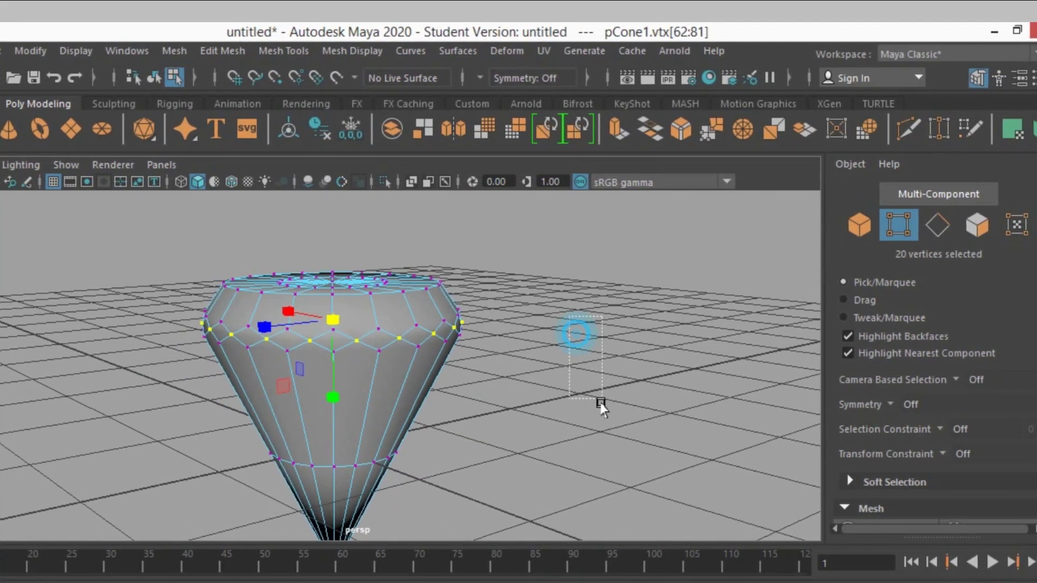
click(597, 405)
alt+drag(583, 400, 599, 397)
scroll(954, 404, down, 5)
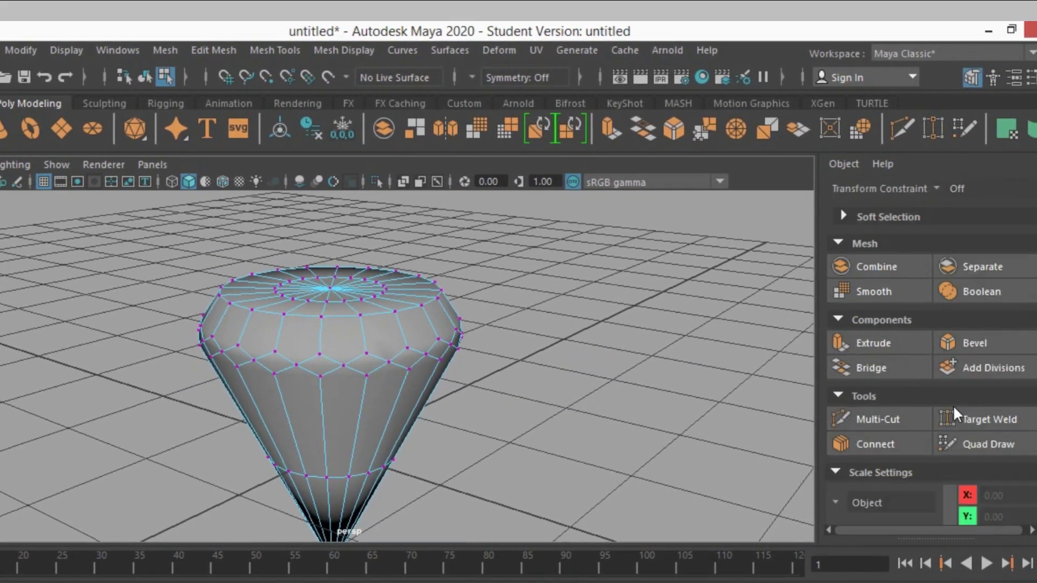
scroll(934, 410, down, 1)
Multi-Cut a zigzag of edges around the crown, joining the top and middle rings into triangles.
click(873, 371)
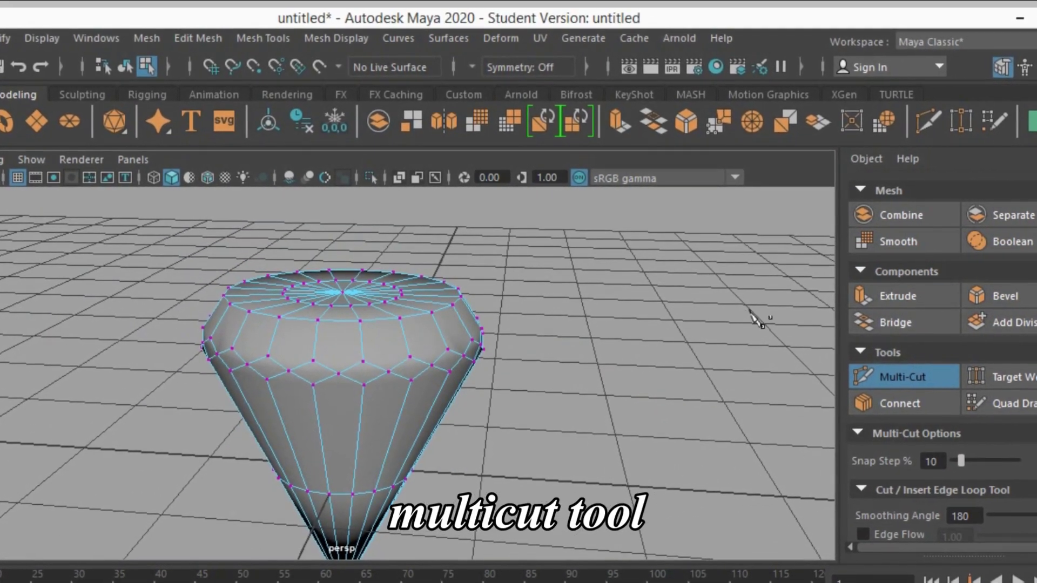
scroll(912, 332, up, 4)
scroll(917, 338, up, 2)
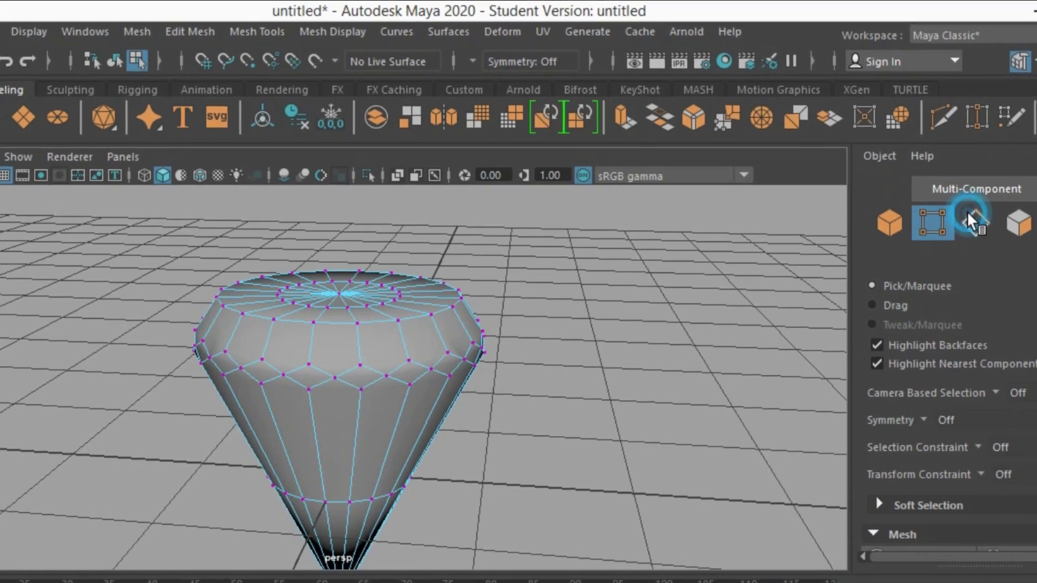
click(967, 222)
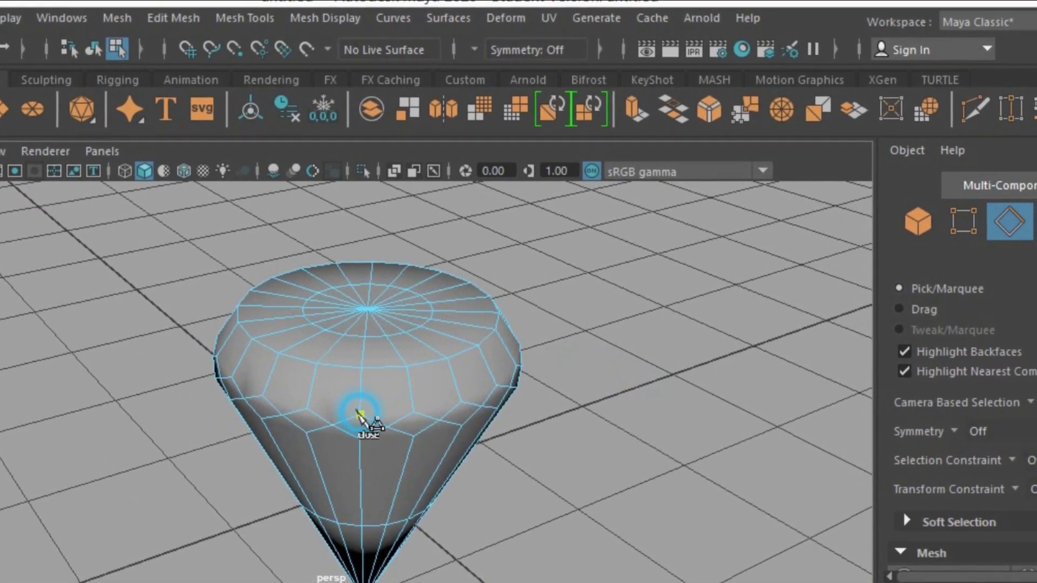
click(360, 418)
click(406, 370)
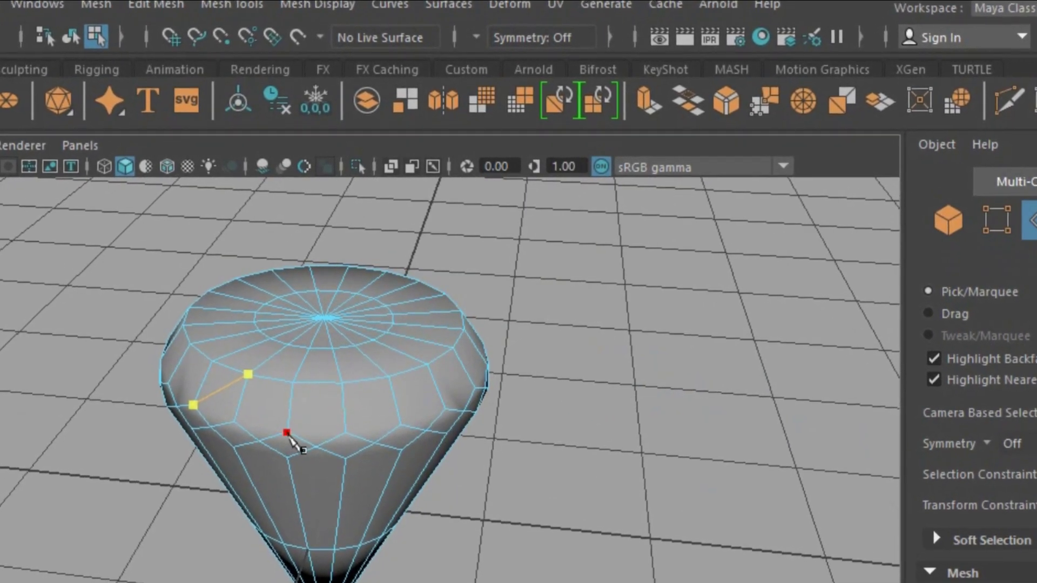
click(501, 318)
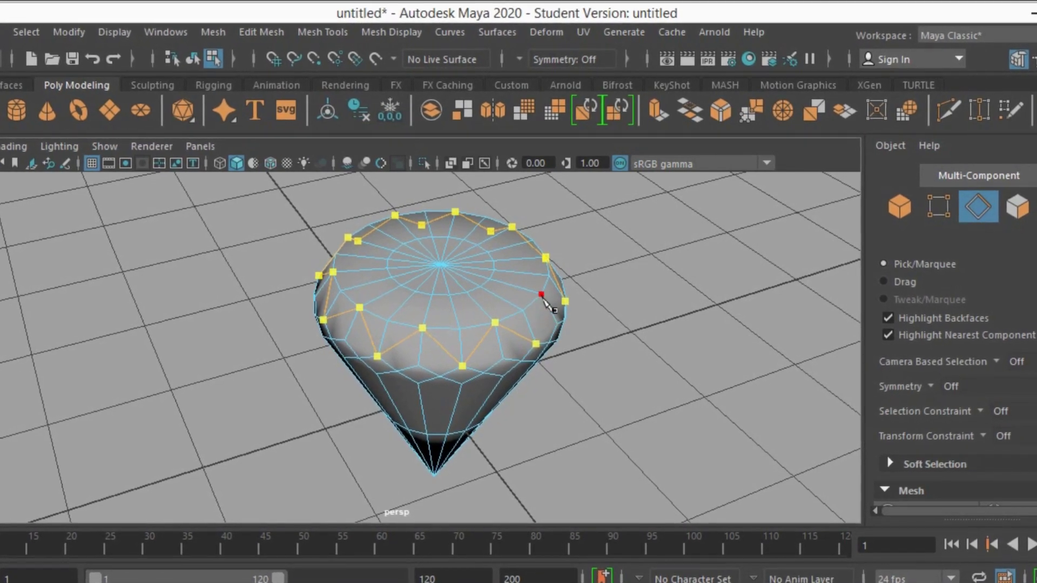
alt+drag(597, 324, 573, 318)
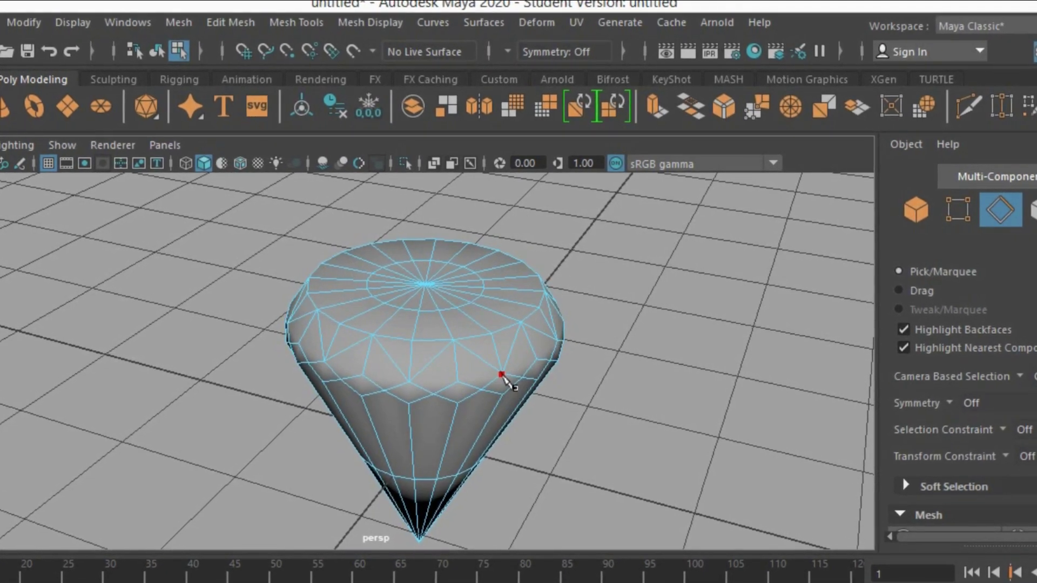
scroll(599, 419, down, 2)
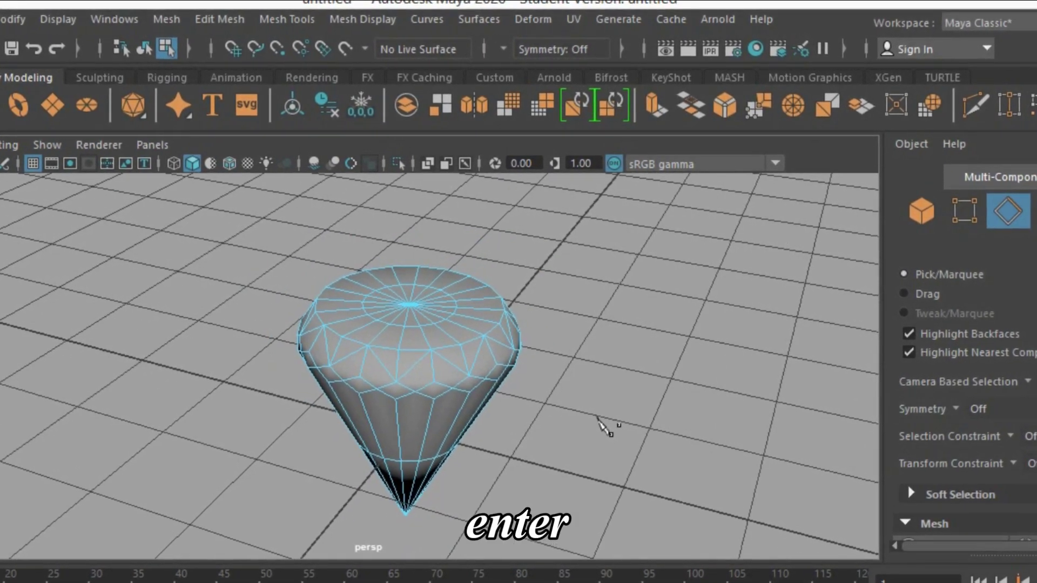
alt+drag(597, 417, 491, 416)
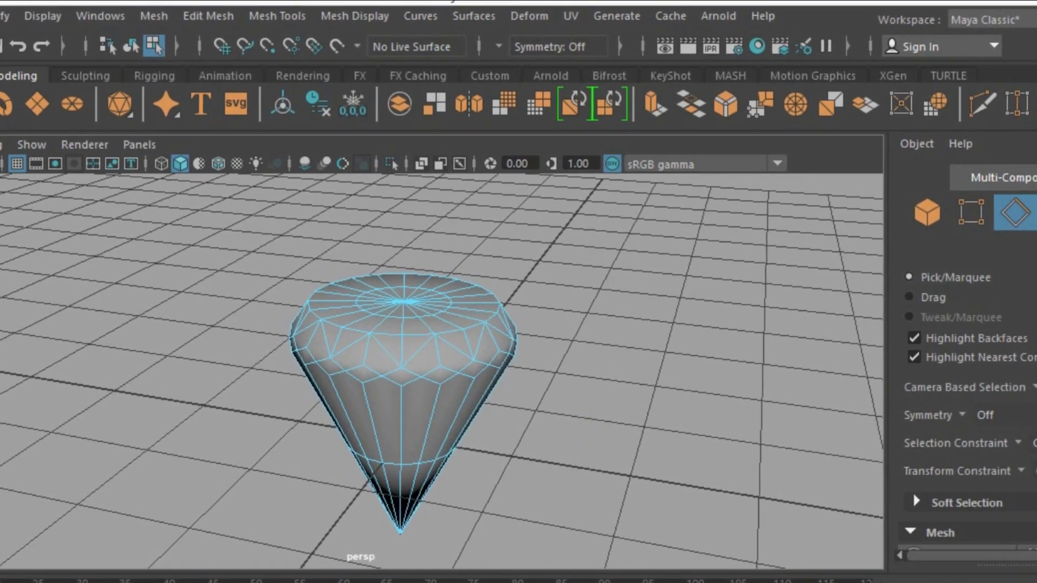
Select the extra vertical crown edges on the near side of the diamond.
alt+drag(608, 391, 646, 390)
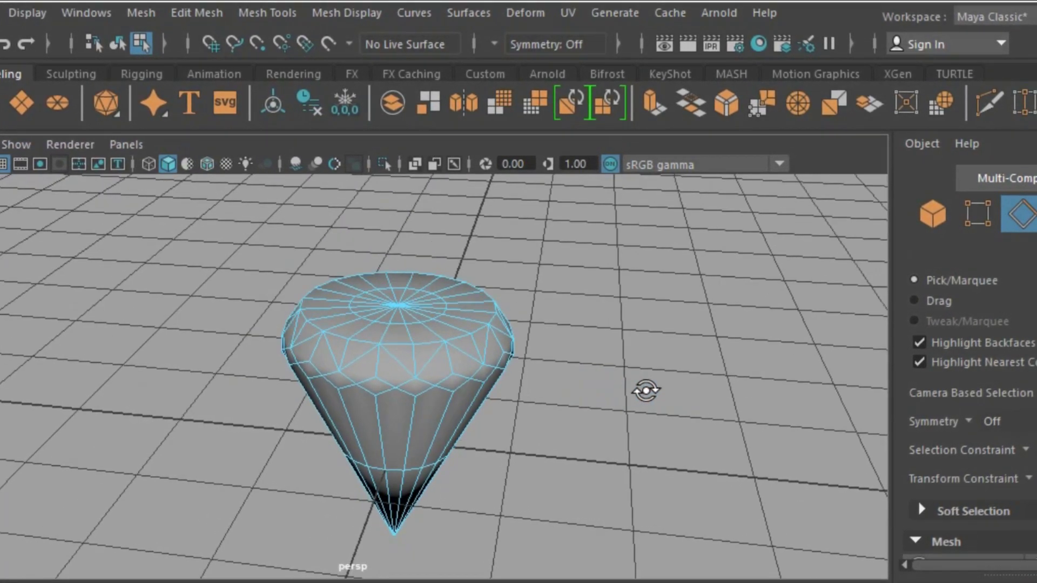
scroll(654, 398, up, 2)
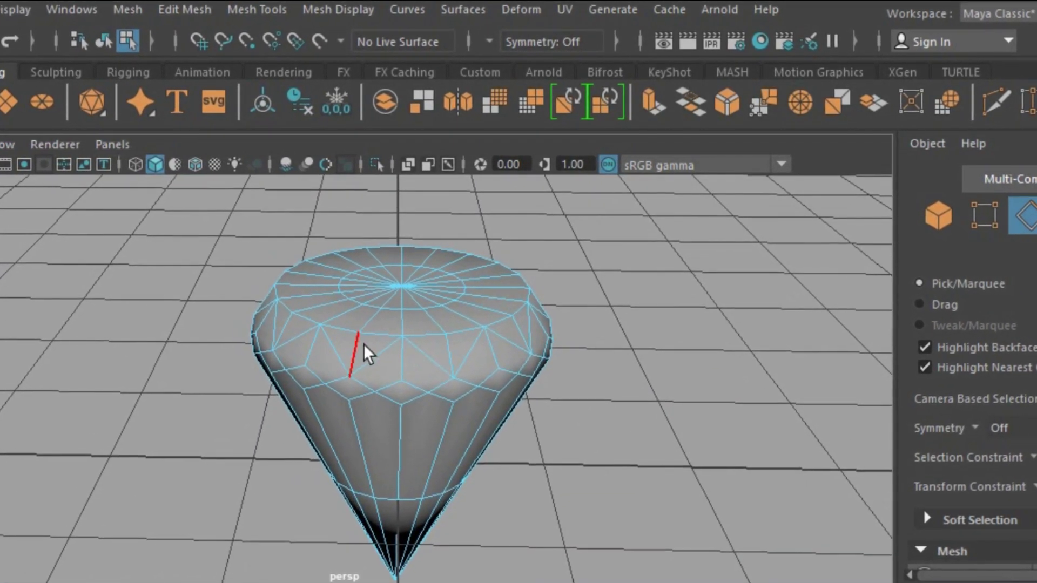
click(359, 351)
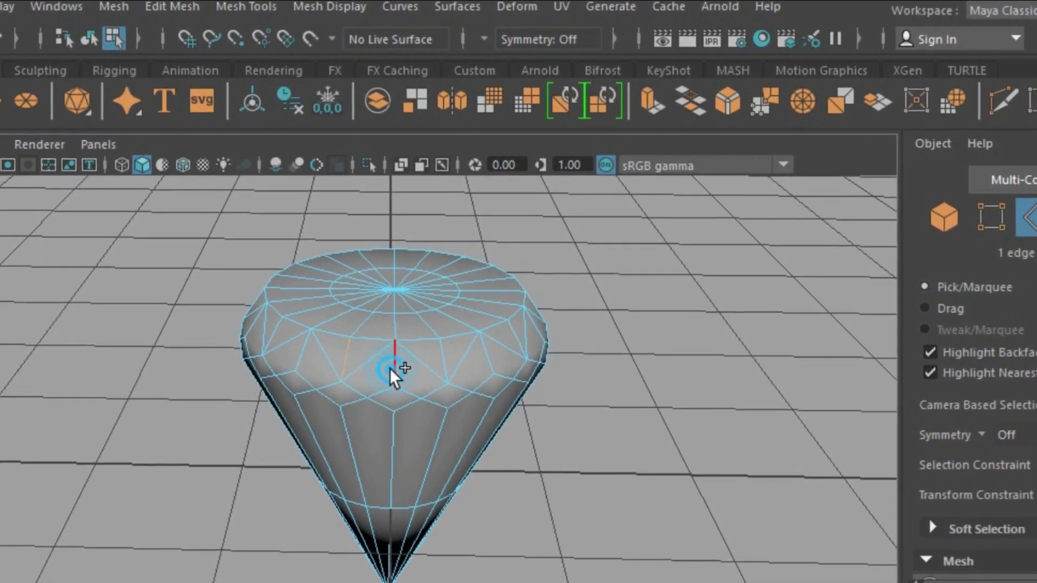
shift+click(394, 371)
shift+click(445, 365)
shift+click(488, 358)
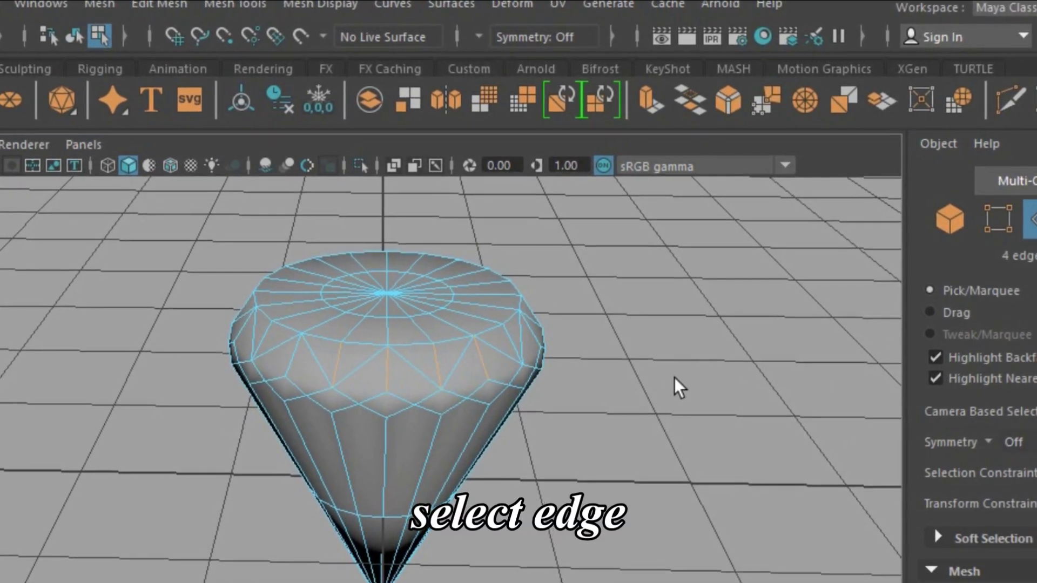
Add the remaining extra crown edges, 20 in total, and delete them.
mouse_move(677, 386)
alt+mouse_down()
mouse_move(543, 193)
mouse_move(591, 214)
alt+mouse_up()
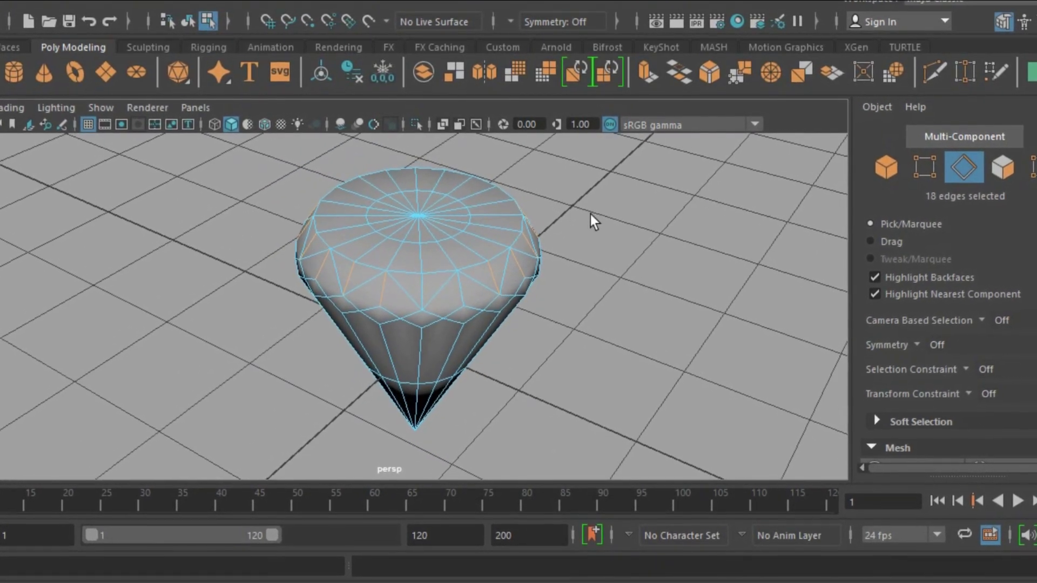
scroll(565, 227, up, 2)
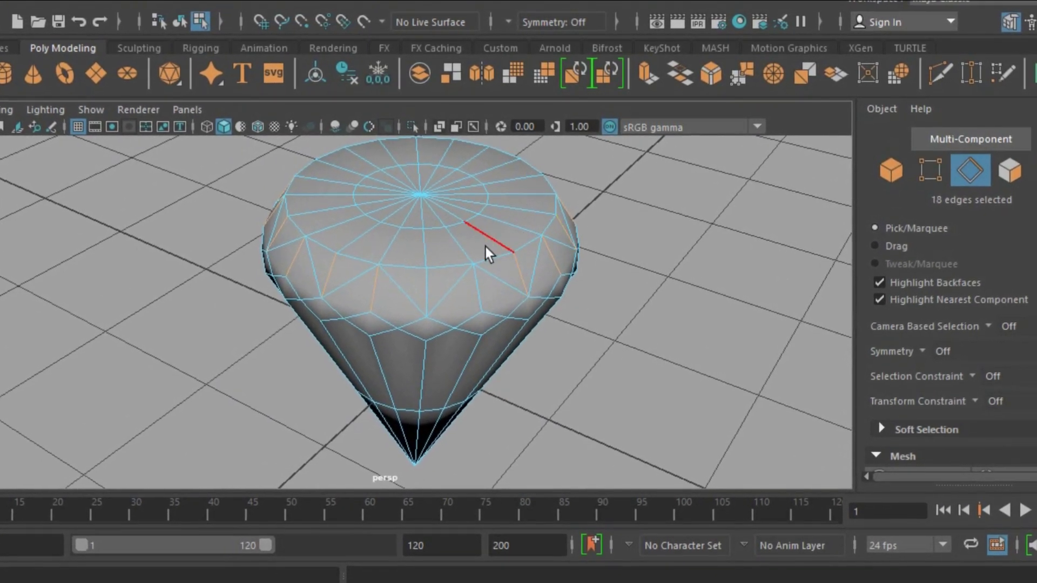
shift+click(429, 284)
shift+click(475, 289)
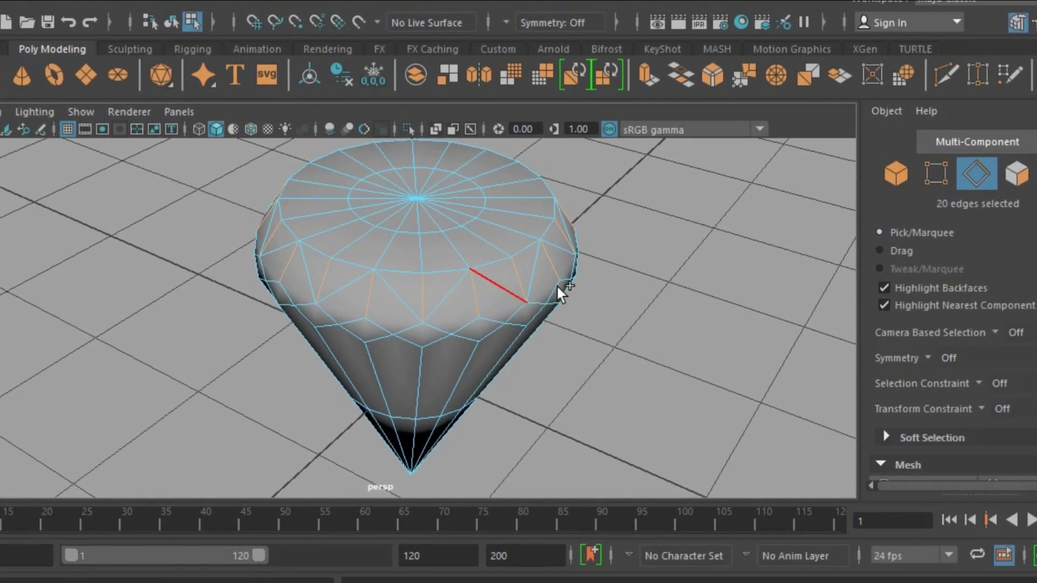
scroll(597, 289, down, 1)
mouse_move(664, 273)
alt+mouse_down()
mouse_move(319, 267)
mouse_move(668, 258)
alt+mouse_up()
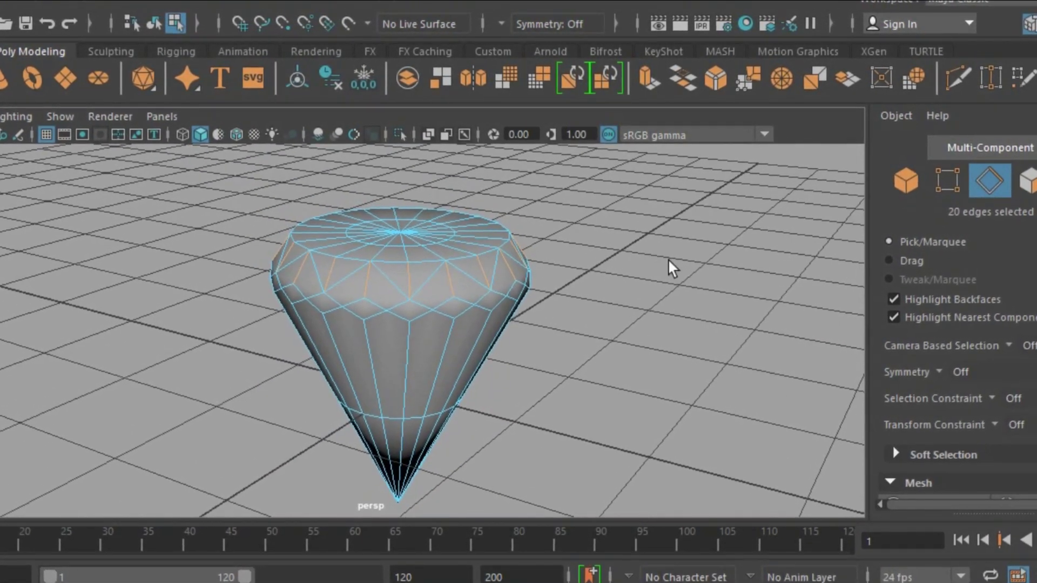
key(Delete)
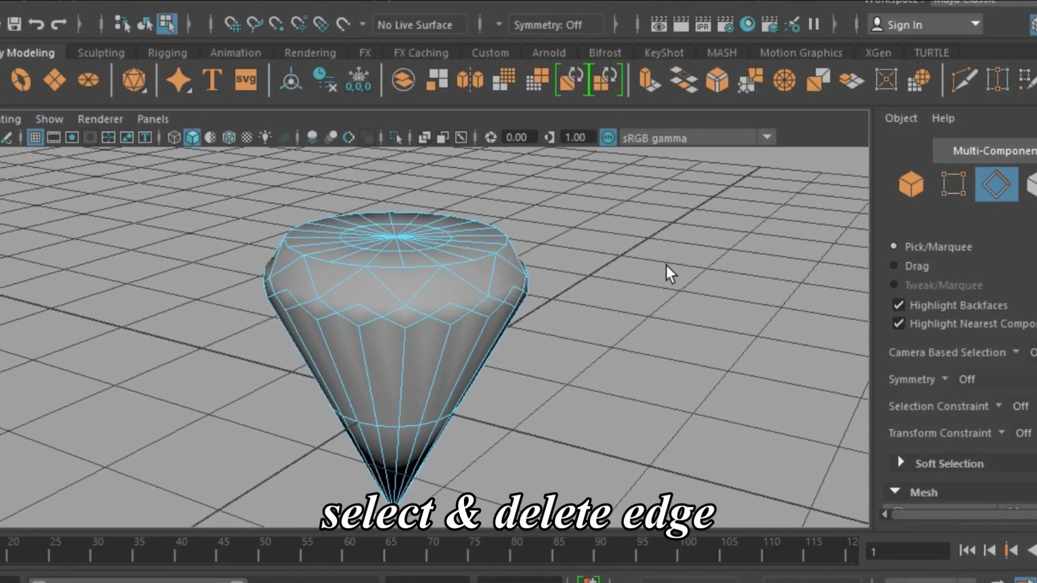
alt+drag(674, 273, 834, 305)
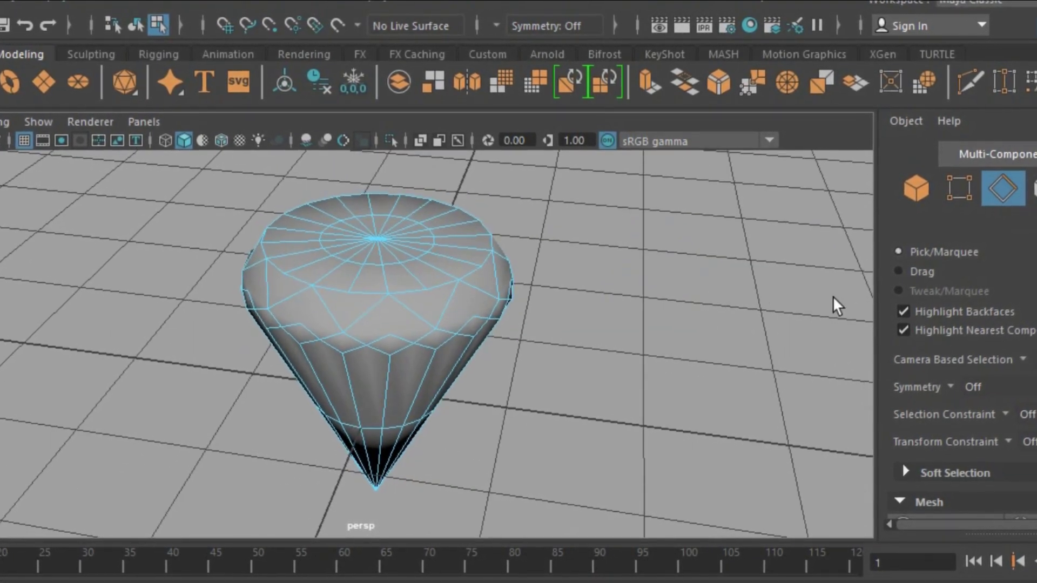
Start a Multi-Cut around the crown, placing the first three cut points.
scroll(897, 313, down, 3)
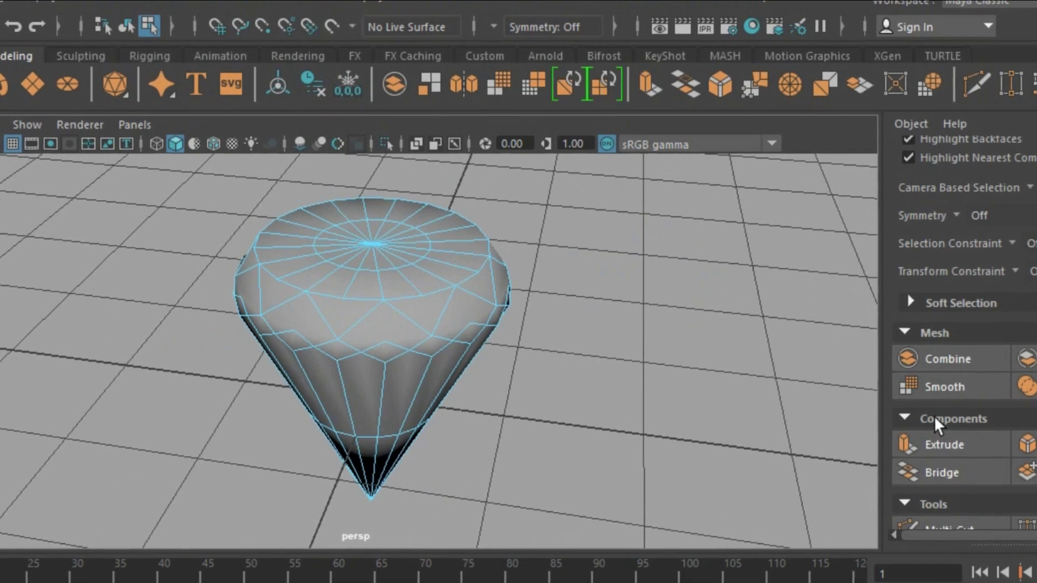
scroll(935, 419, down, 2)
click(944, 484)
click(711, 415)
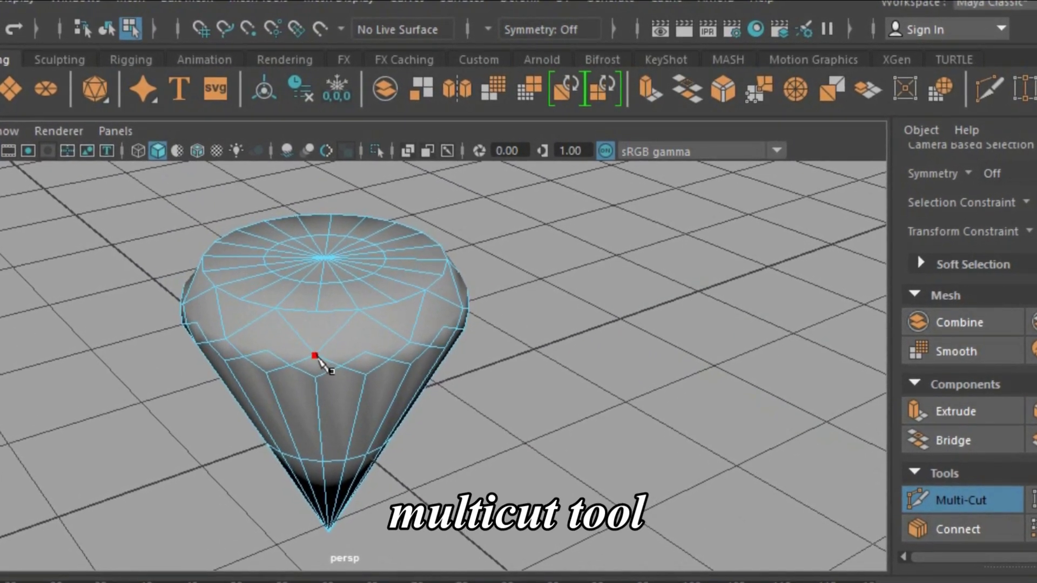
click(314, 355)
click(359, 358)
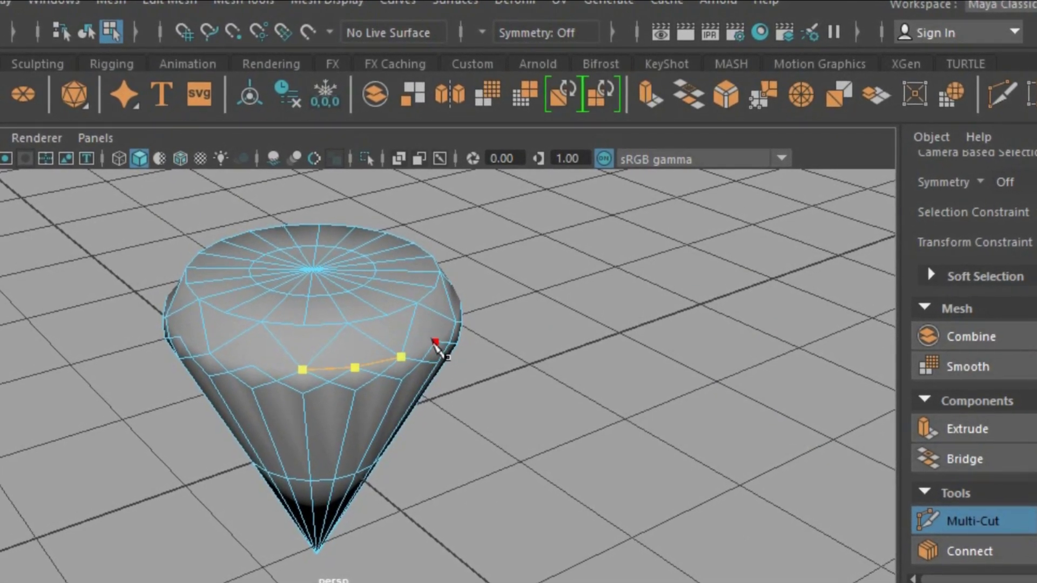
click(451, 351)
Continue the cut around the far side and close the loop at its start point.
alt+drag(602, 359, 424, 351)
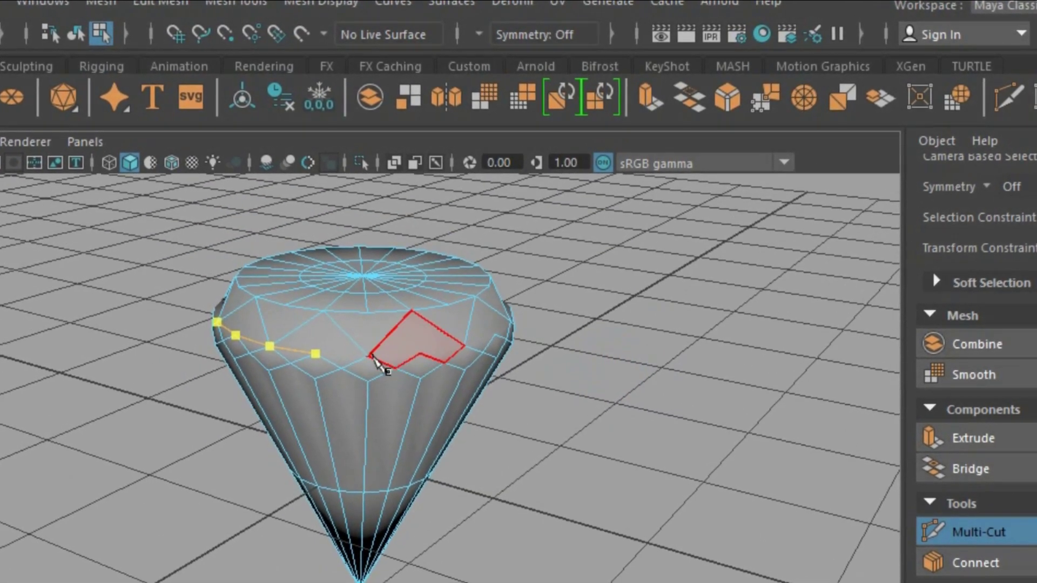
click(370, 362)
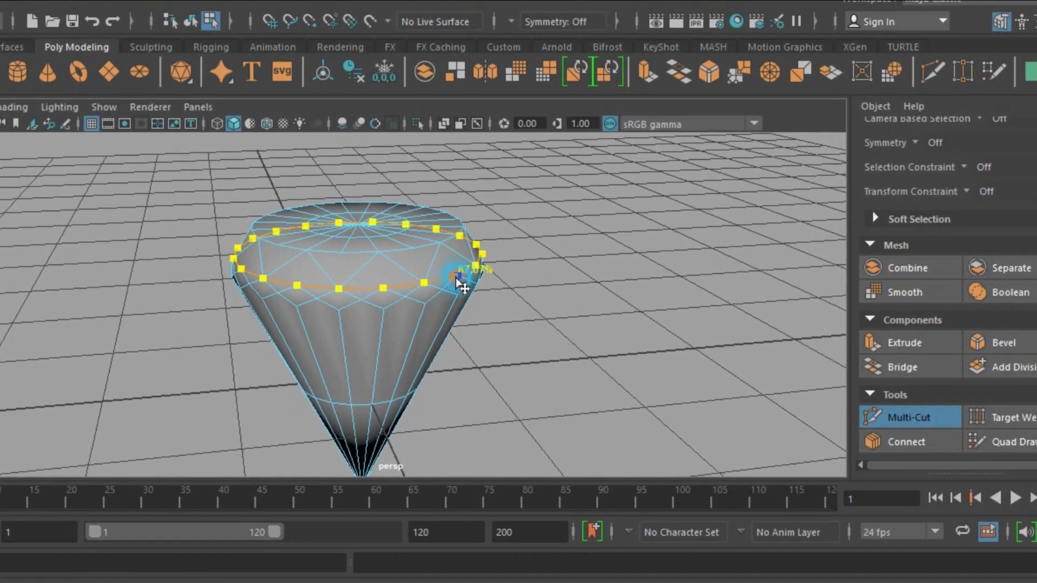
alt+drag(607, 278, 563, 297)
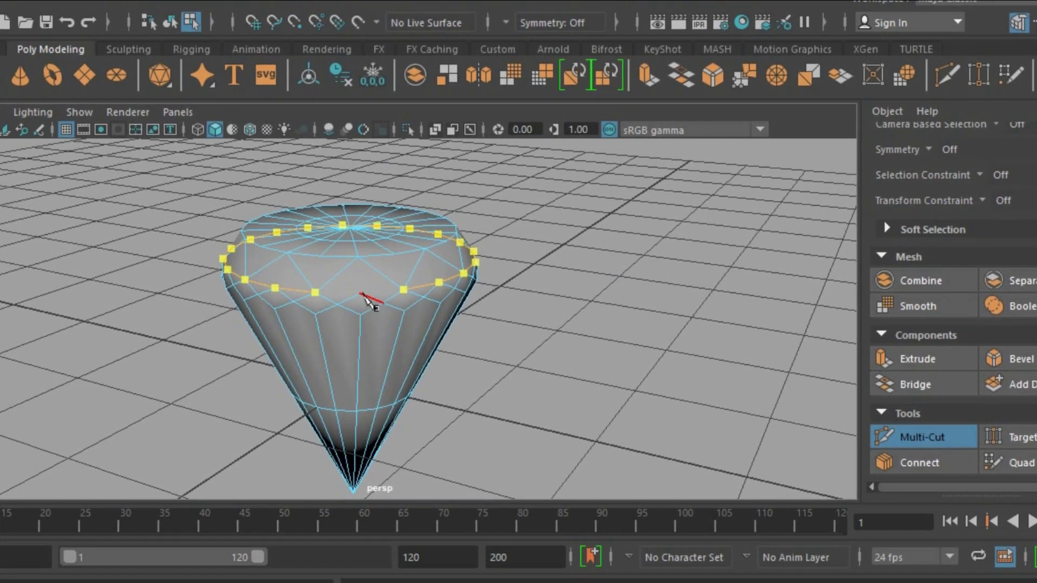
click(363, 297)
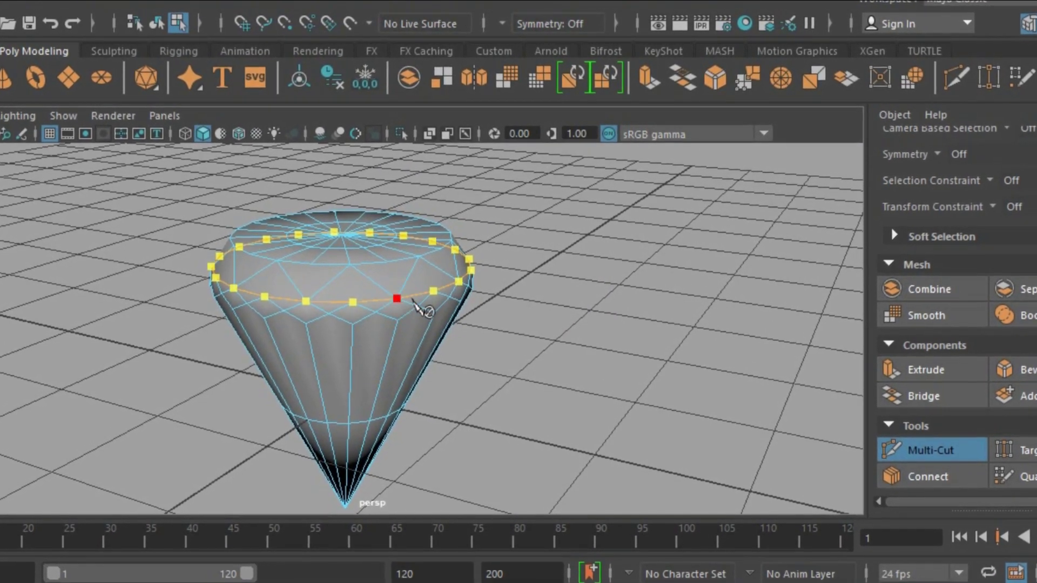
click(398, 297)
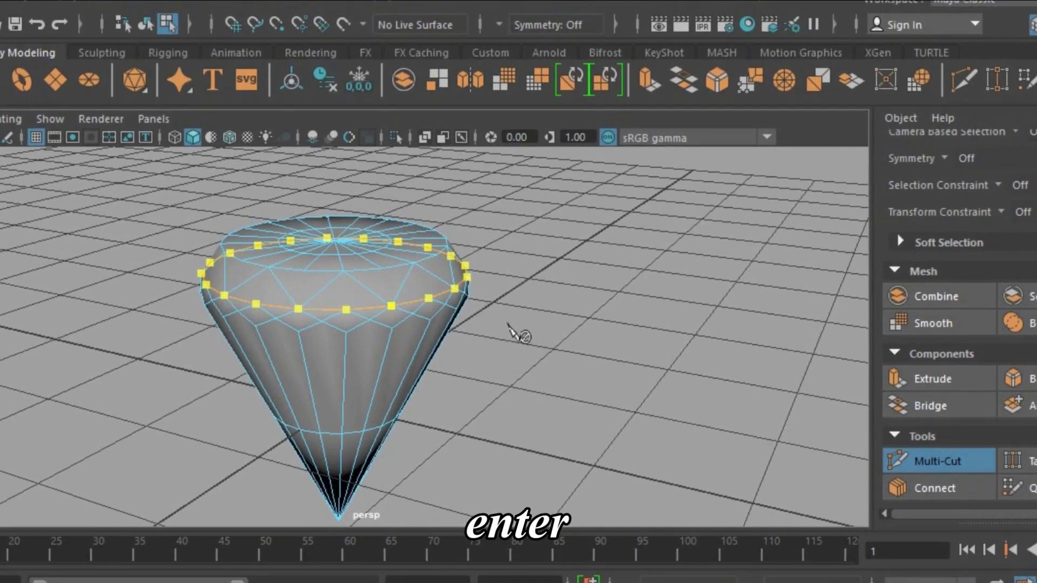
key(Return)
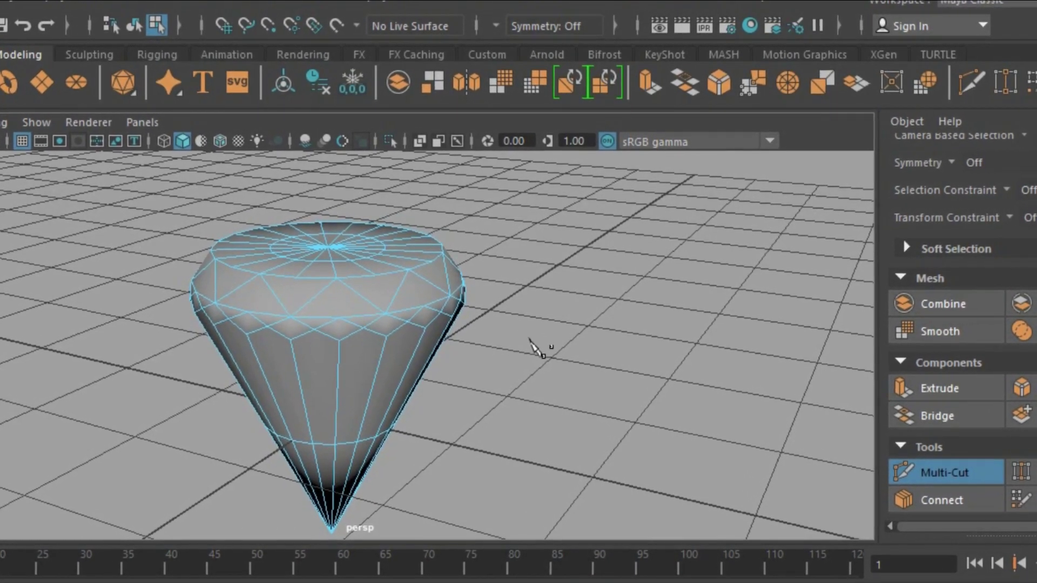
Multi-Cut a zigzag line of points around the gem, closing the loop and committing the edges.
alt+drag(532, 342, 572, 322)
click(268, 306)
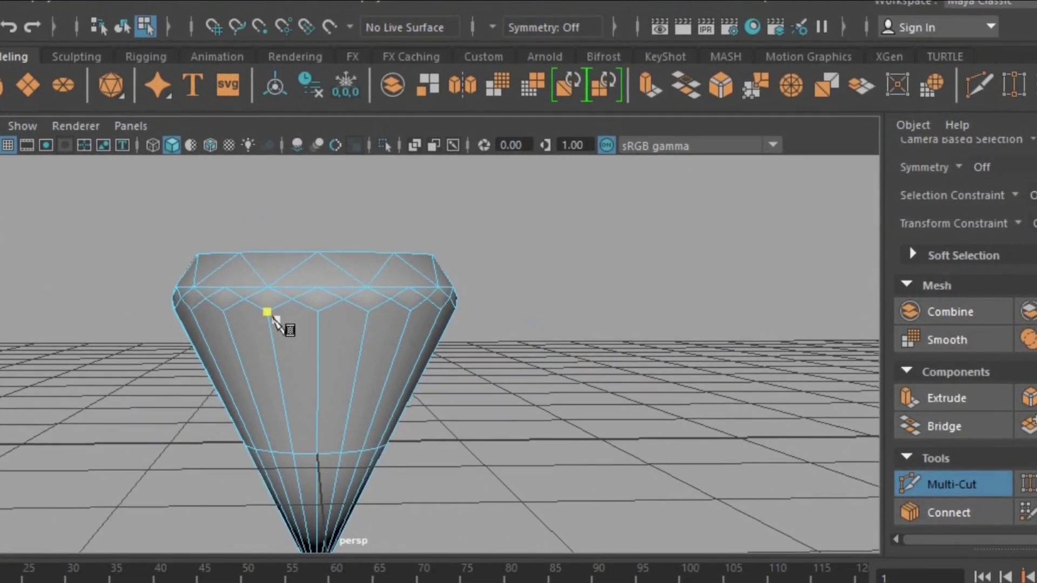
click(263, 317)
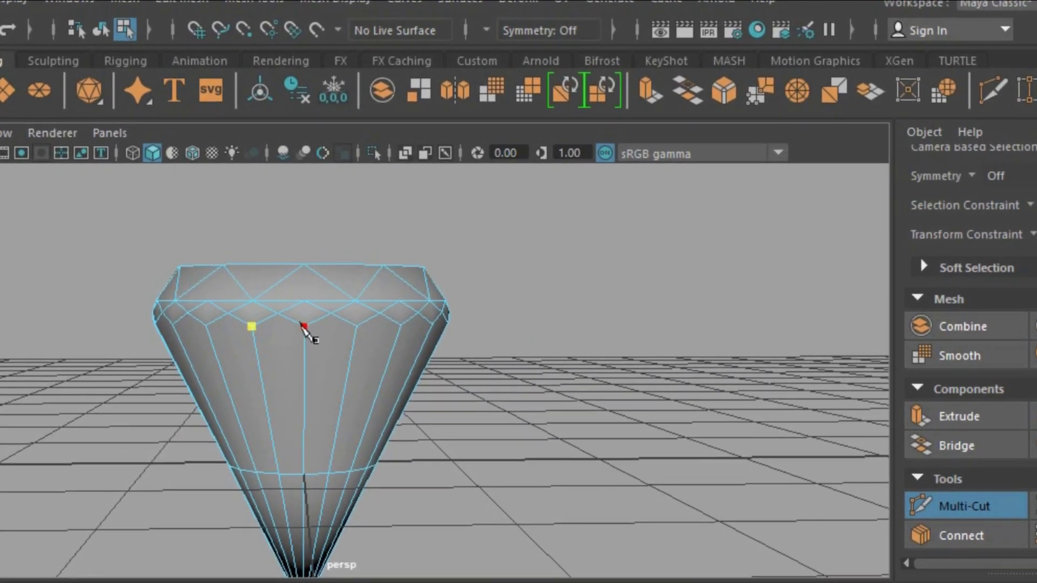
click(306, 324)
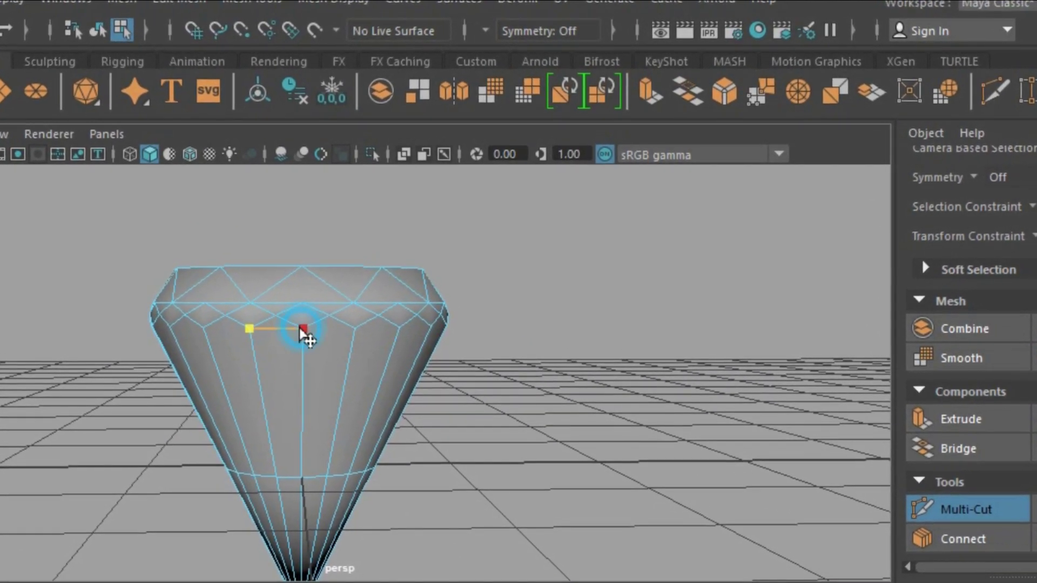
click(356, 323)
click(396, 337)
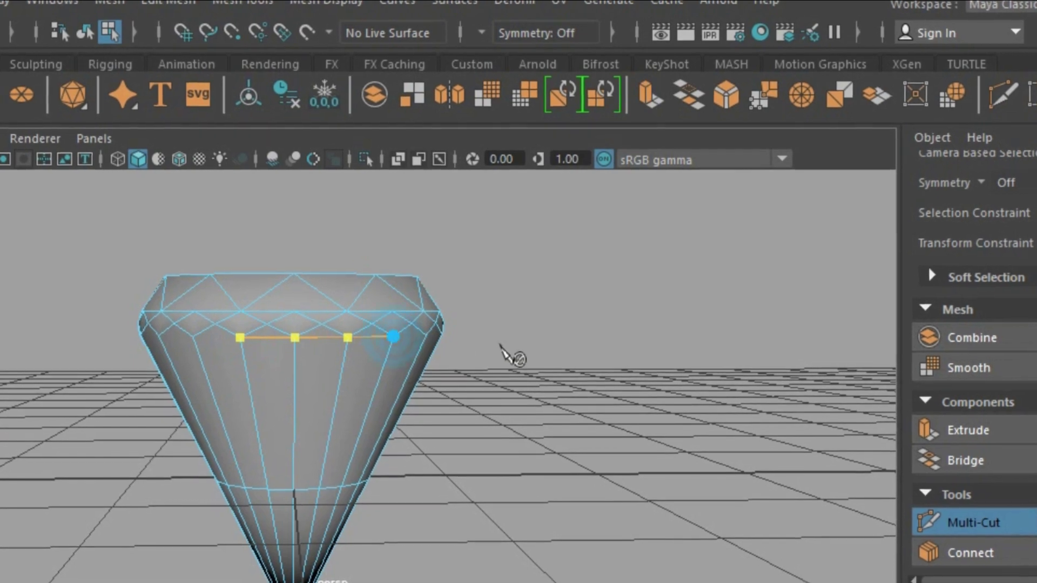
alt+drag(509, 353, 463, 370)
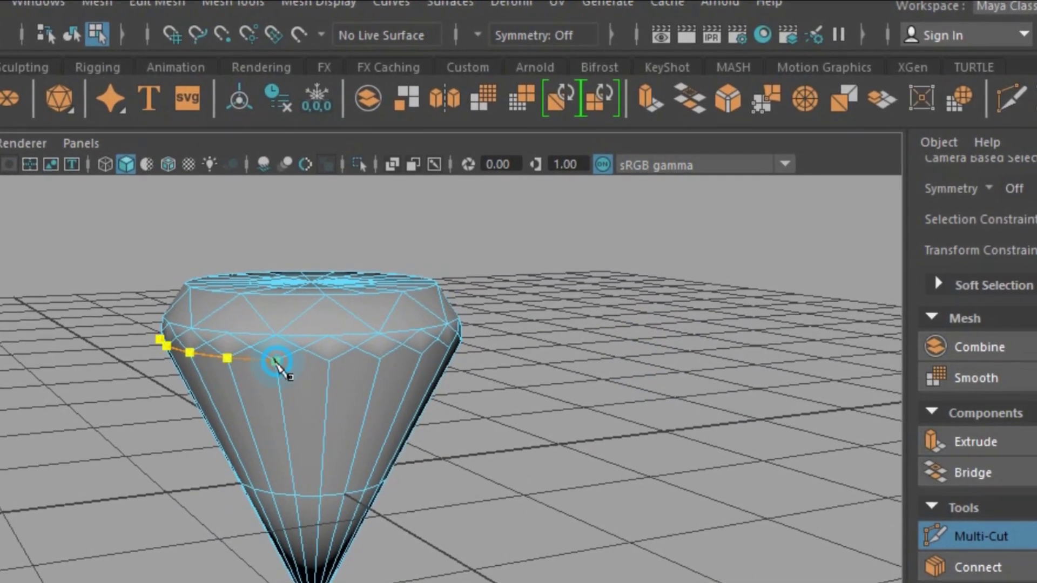
click(279, 362)
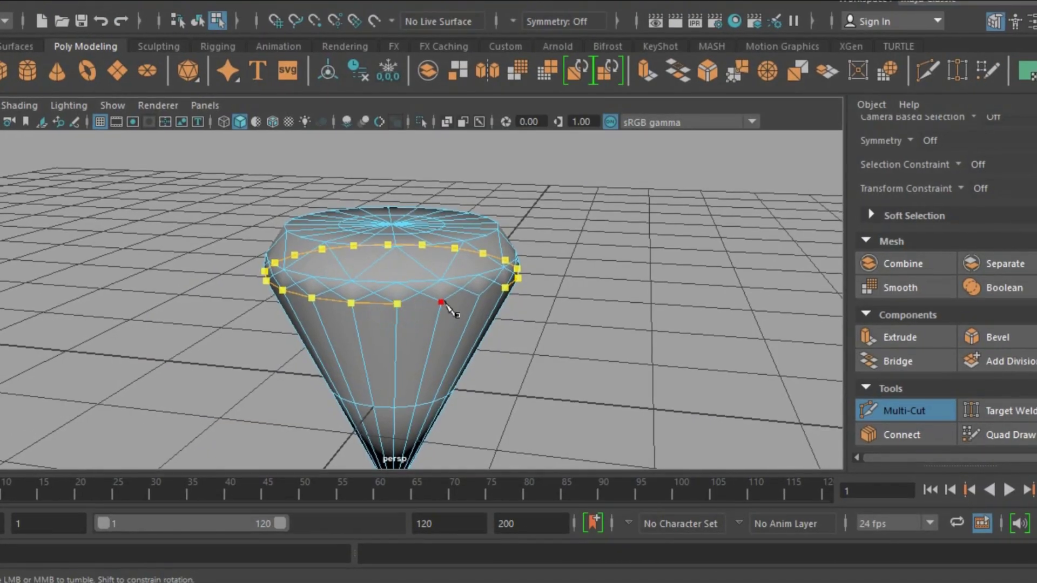
click(441, 302)
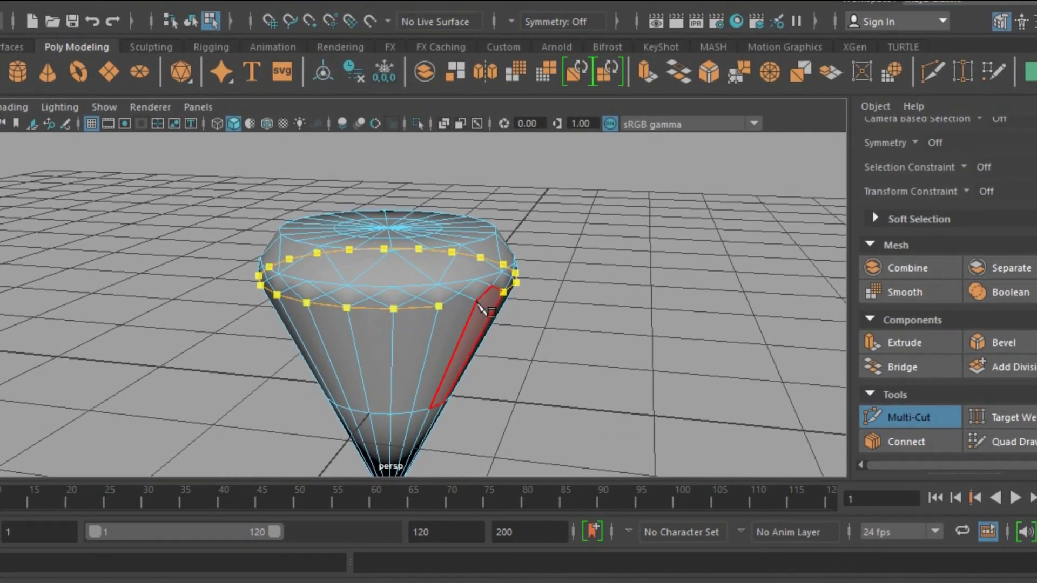
click(589, 312)
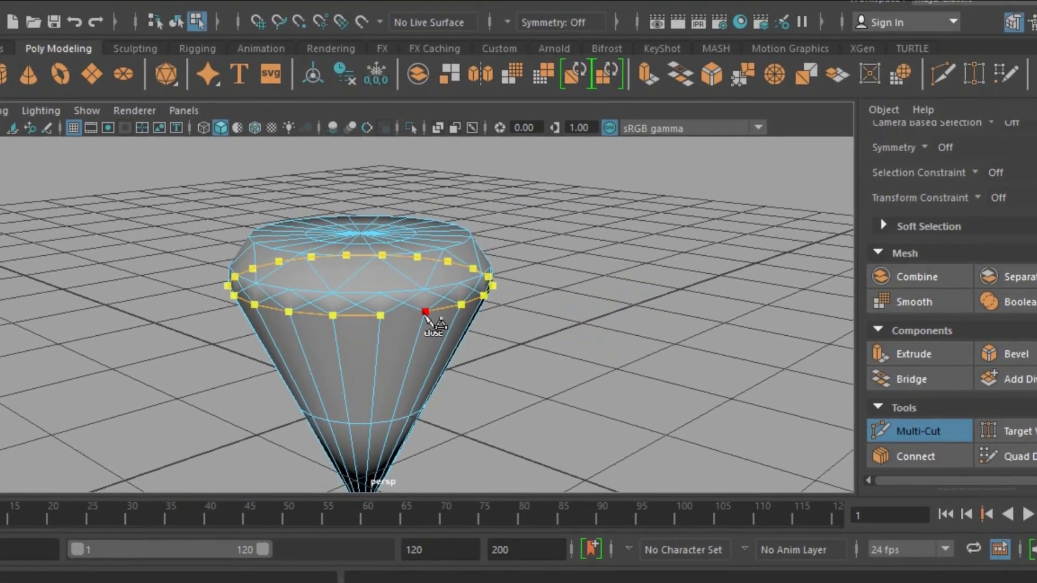
click(426, 315)
key(Return)
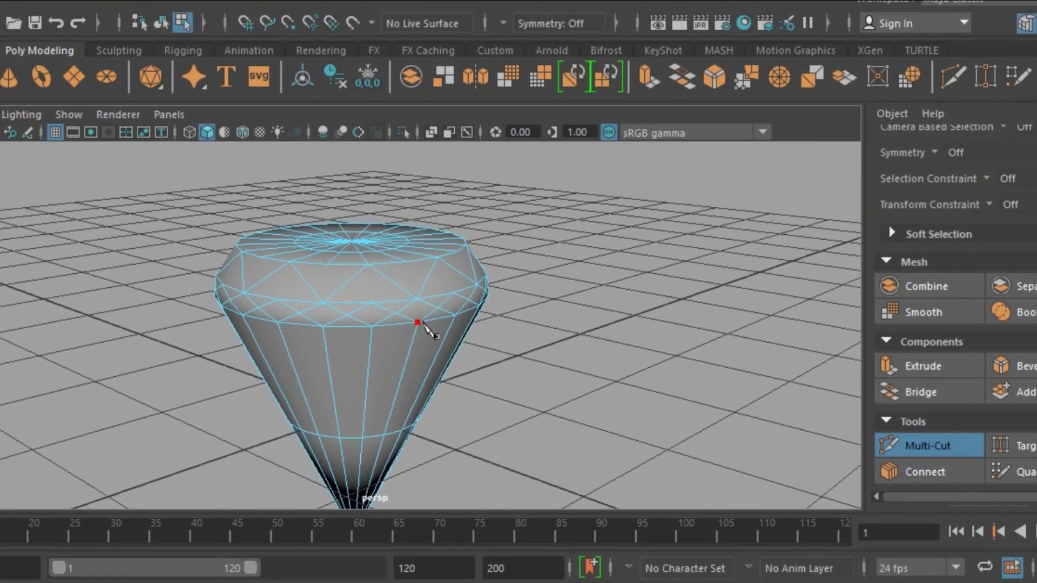
Cut diagonal facet lines from the pavilion's lower edge loop up to the crown rim.
alt+drag(514, 404, 611, 379)
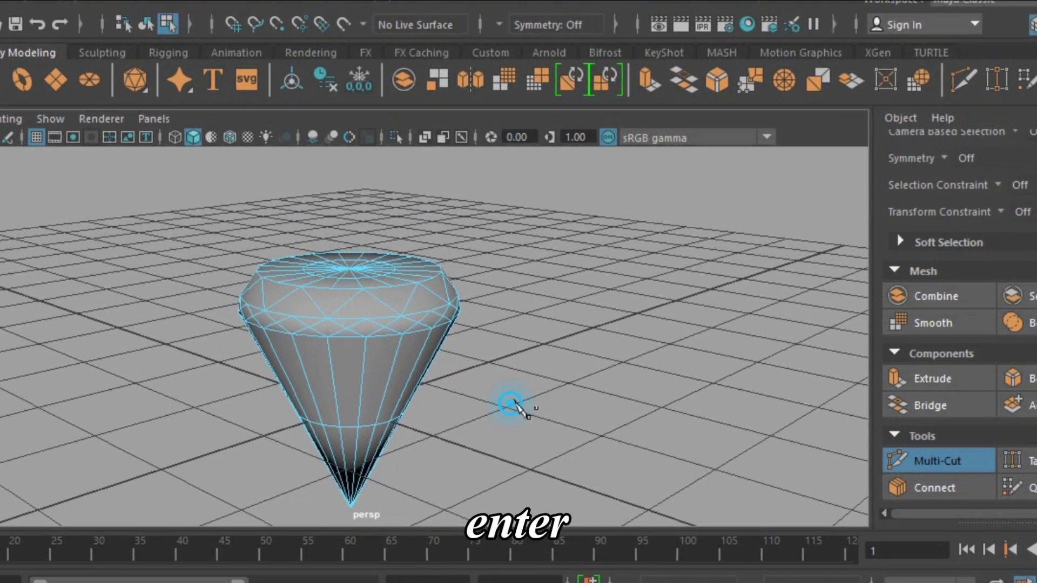
click(363, 424)
click(390, 309)
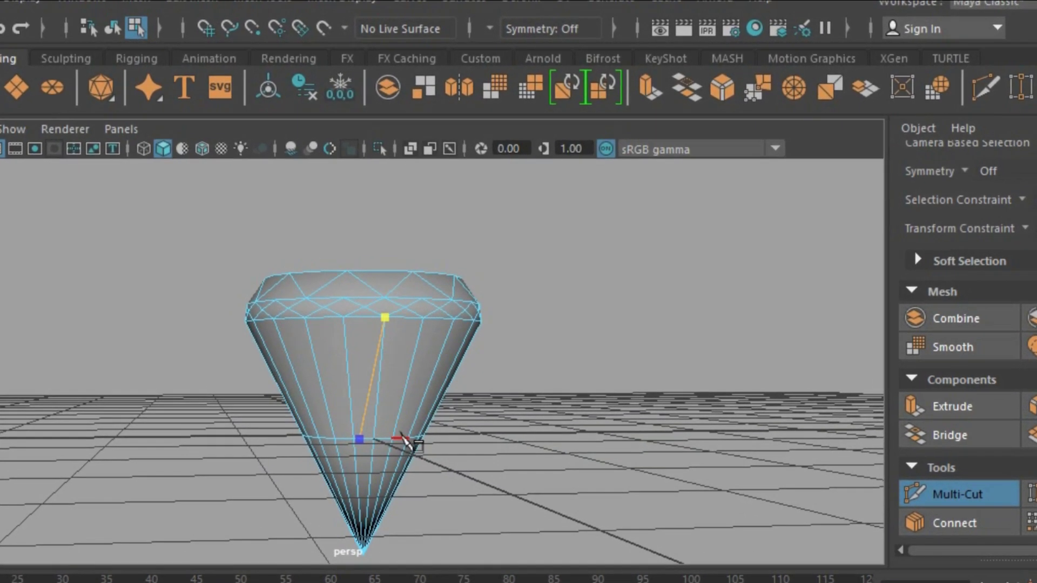
click(395, 438)
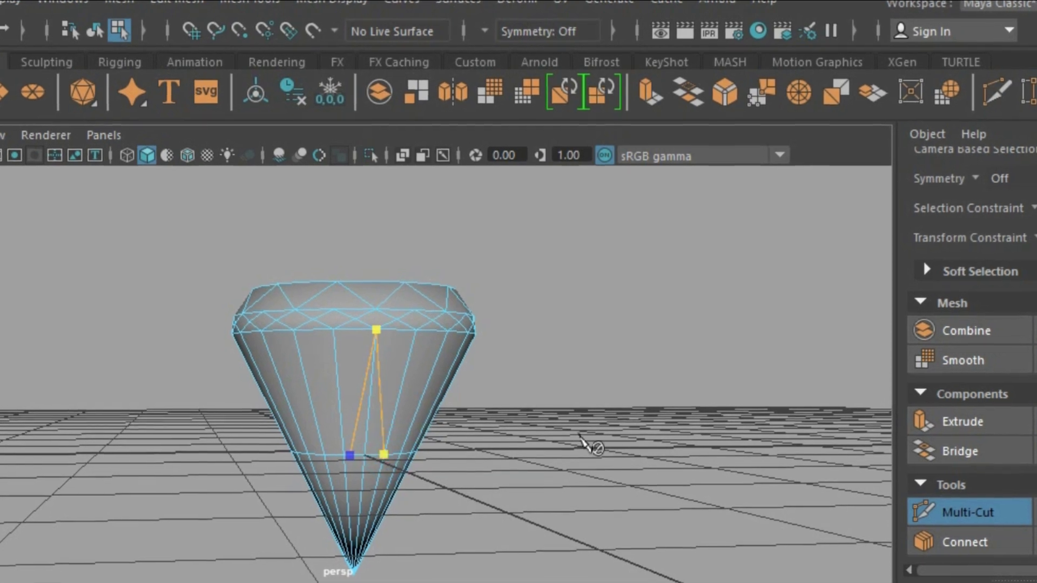
alt+drag(588, 446, 490, 430)
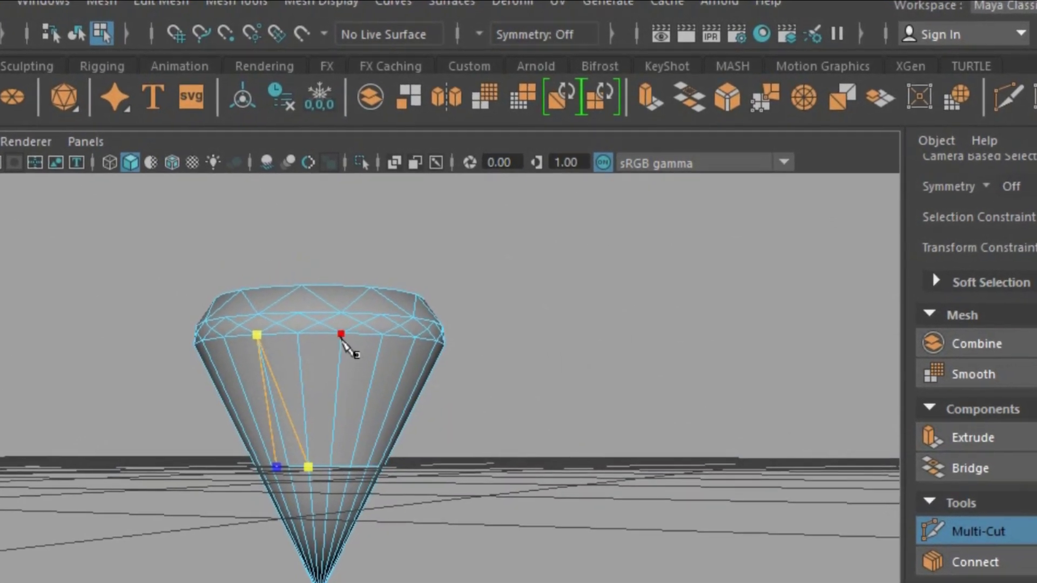
click(340, 334)
click(436, 371)
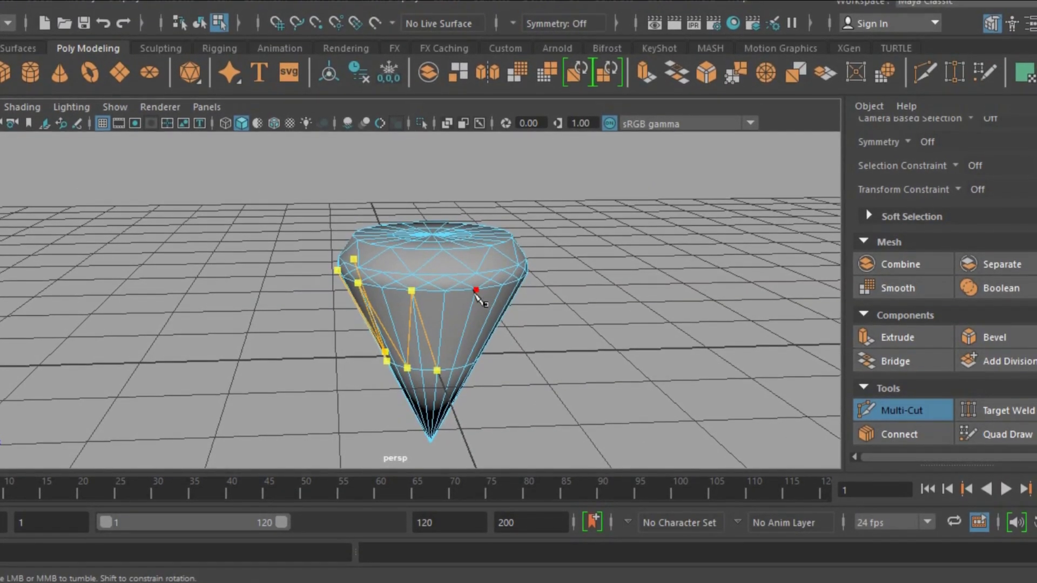
alt+drag(476, 296, 575, 322)
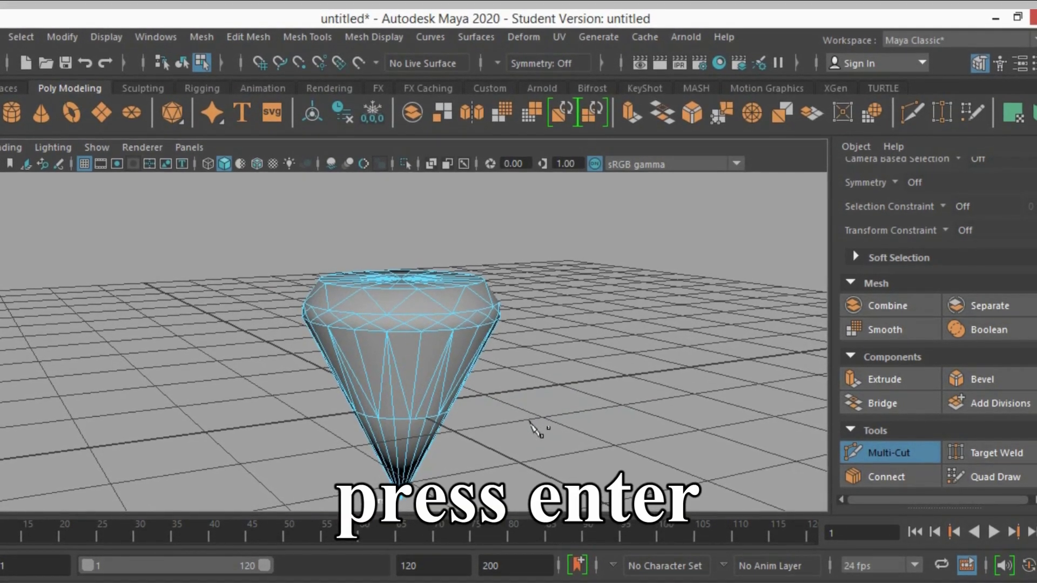
Select the vertical edges running down the pavilion and delete them.
alt+drag(528, 423, 664, 419)
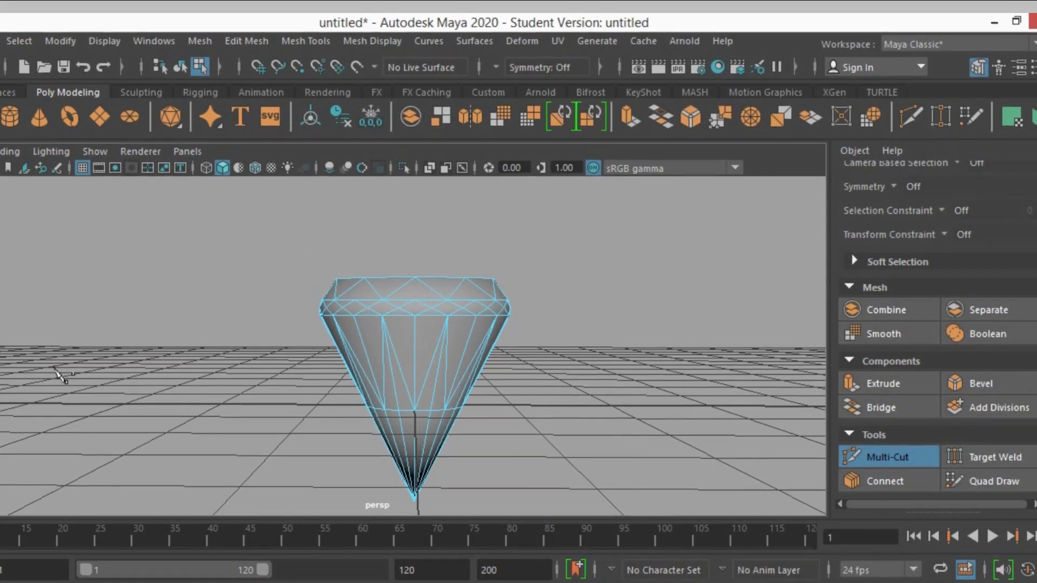
alt+drag(180, 322, 167, 324)
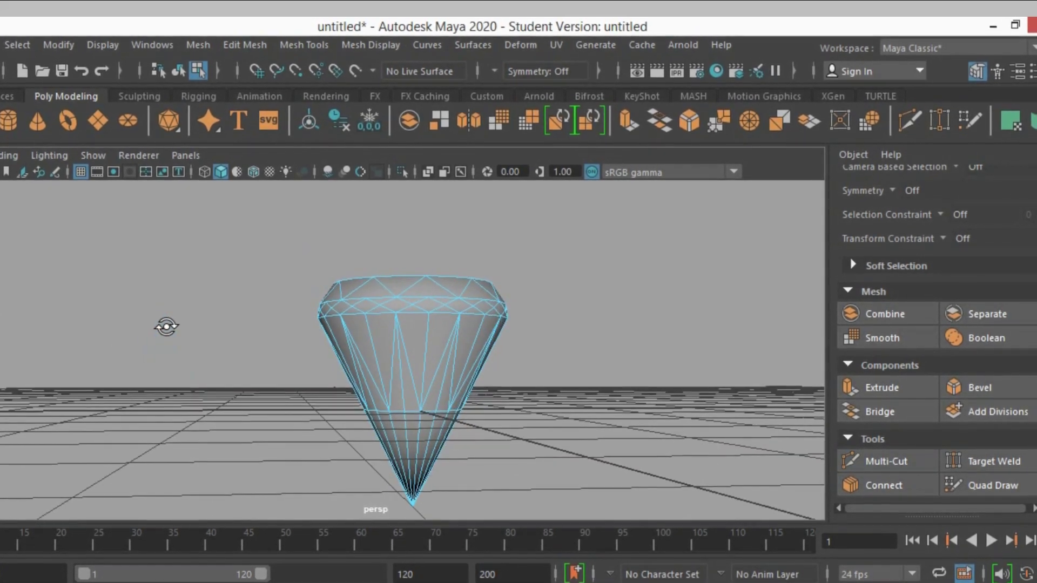
scroll(855, 350, up, 5)
mouse_move(667, 363)
alt+mouse_down()
mouse_move(648, 368)
mouse_move(676, 375)
alt+mouse_up()
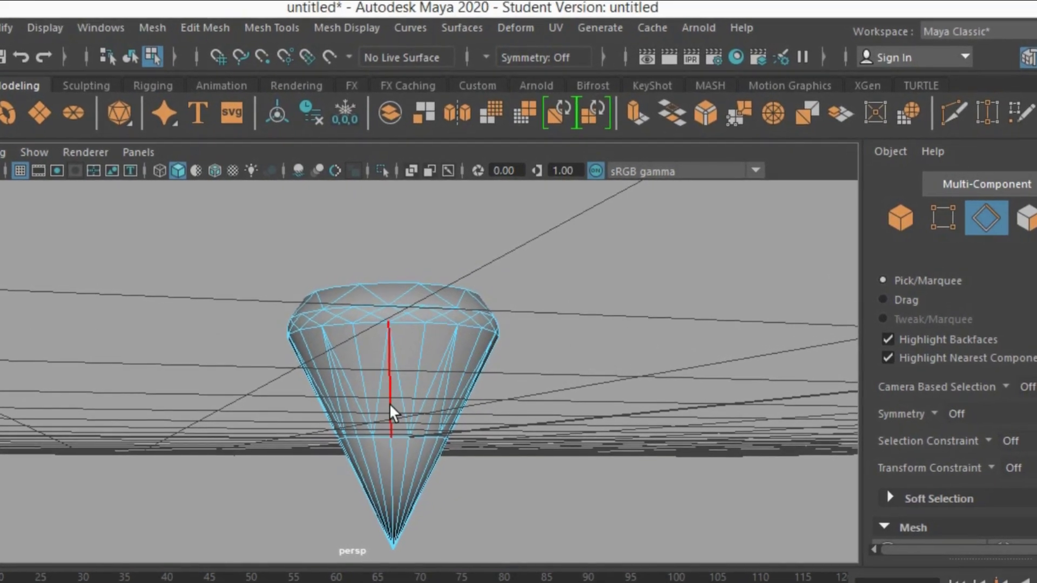
double_click(399, 405)
alt+drag(625, 424, 539, 432)
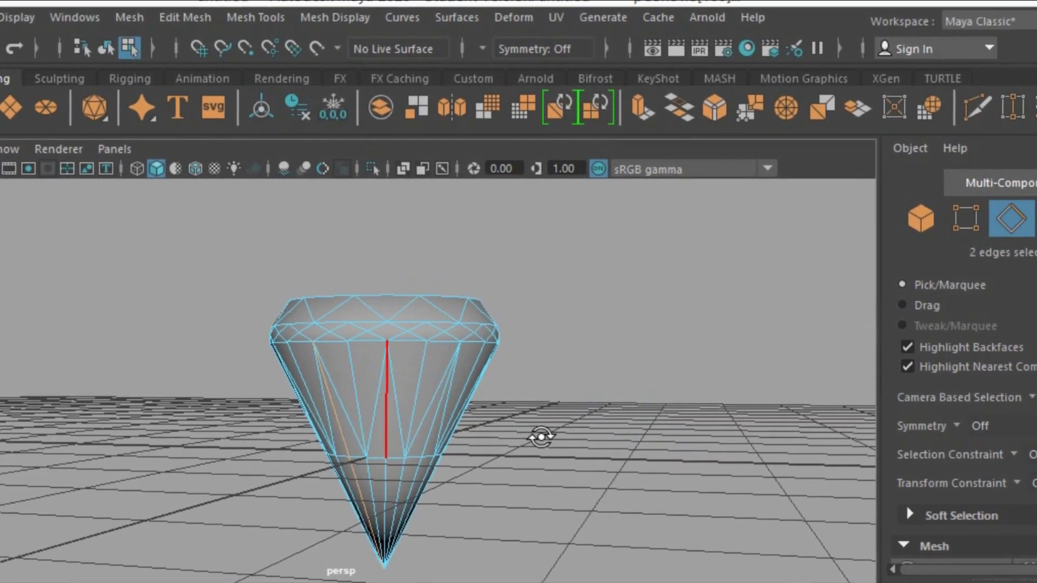
shift+double_click(383, 440)
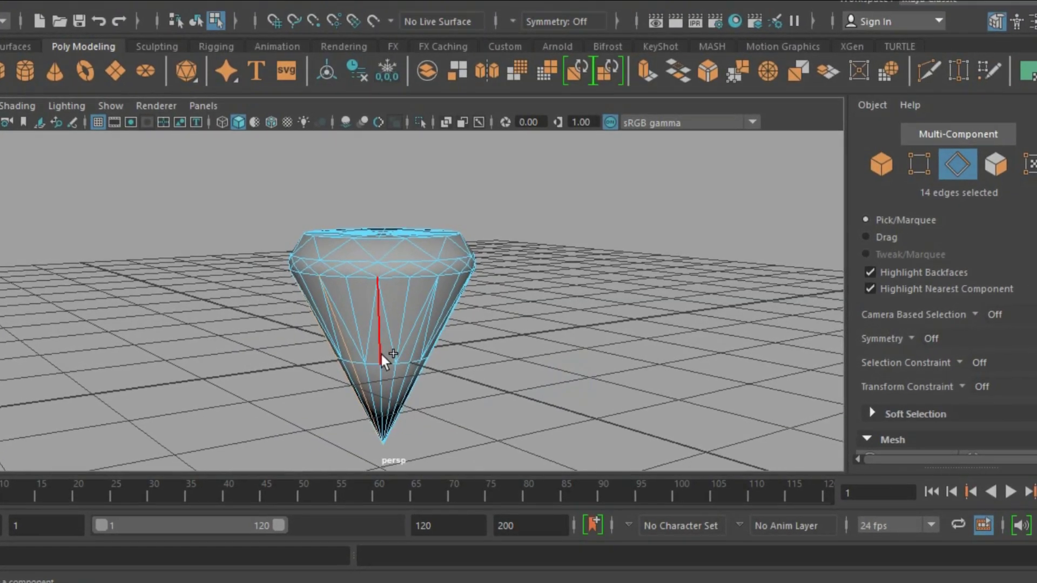
shift+double_click(380, 355)
alt+drag(629, 412, 523, 403)
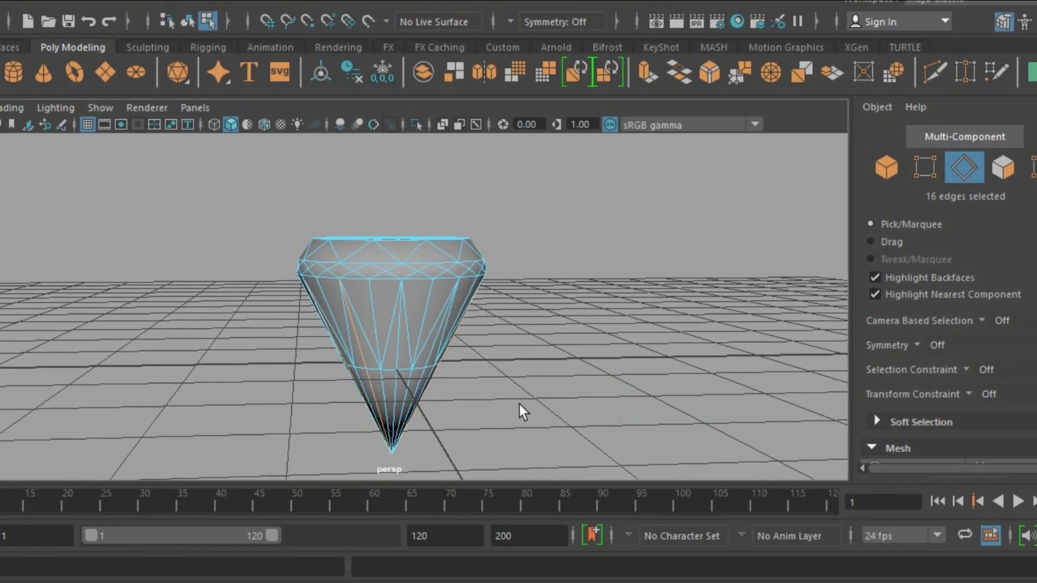
shift+double_click(383, 358)
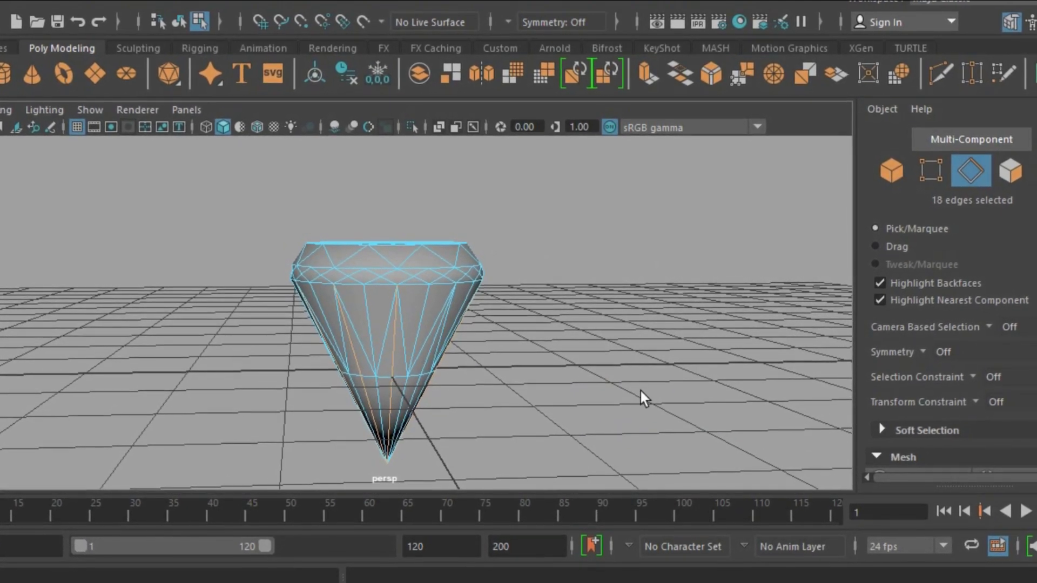
alt+drag(641, 394, 557, 400)
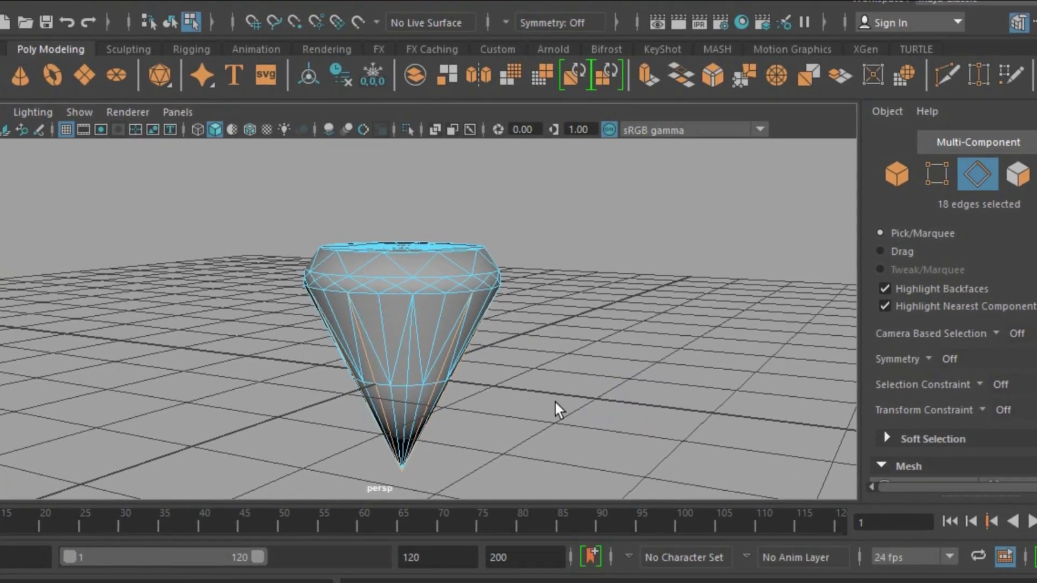
shift+double_click(407, 367)
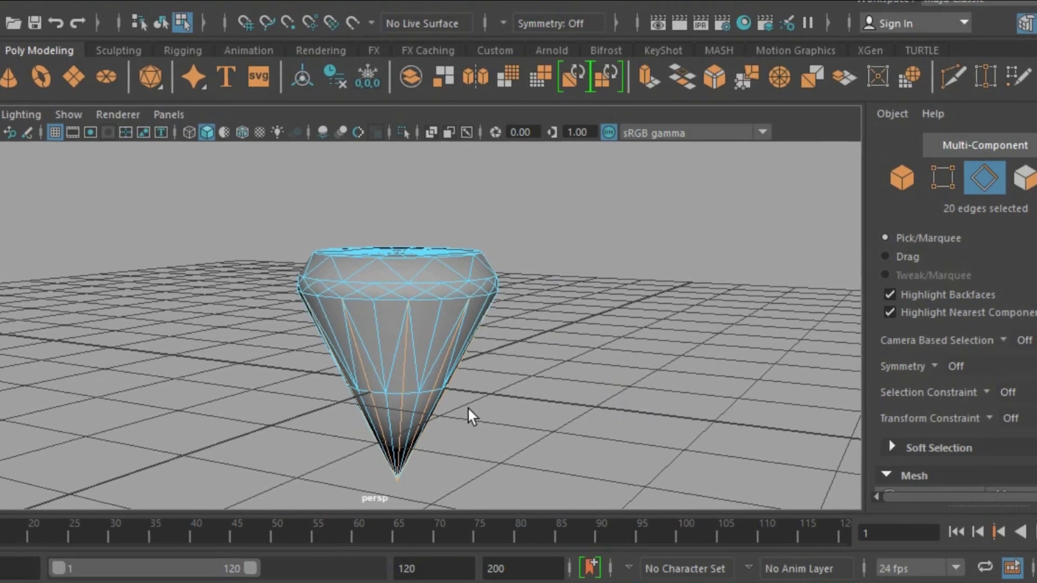
key(Delete)
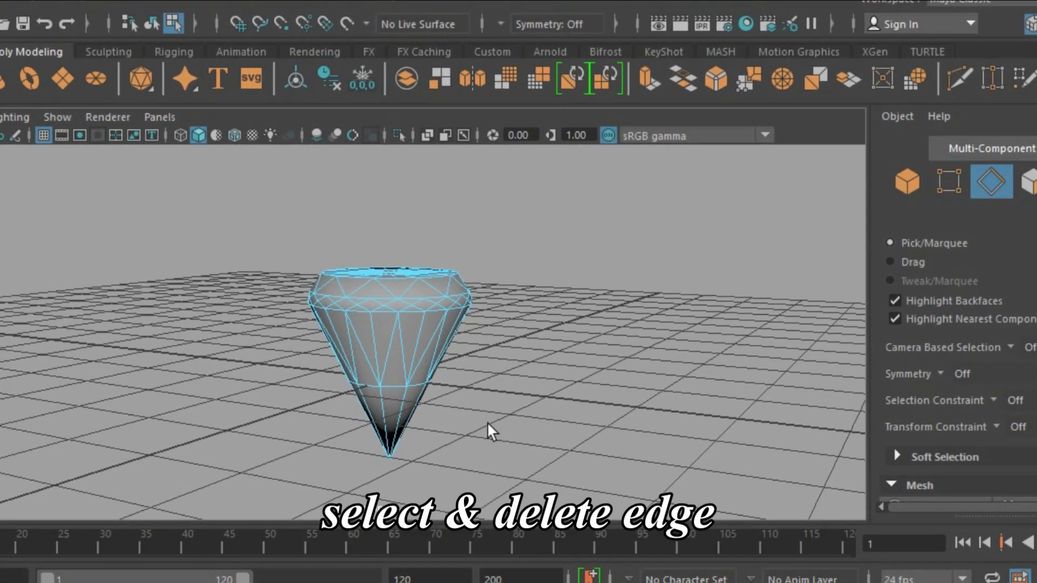
Switch to vertex mode with a low side view of the cone.
alt+drag(487, 426, 614, 433)
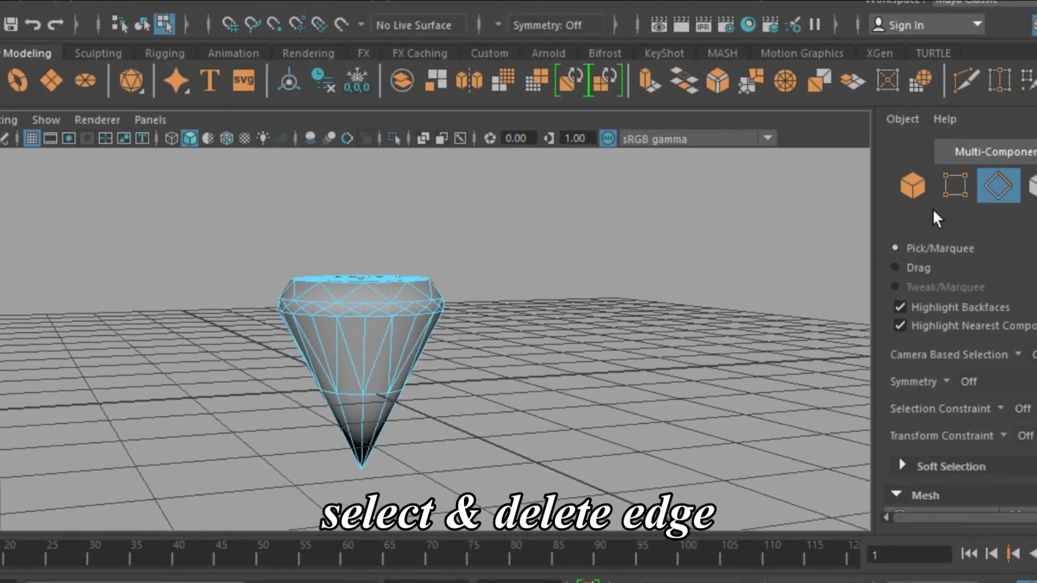
click(950, 183)
mouse_move(646, 387)
alt+mouse_down()
mouse_move(676, 371)
mouse_move(520, 394)
alt+mouse_up()
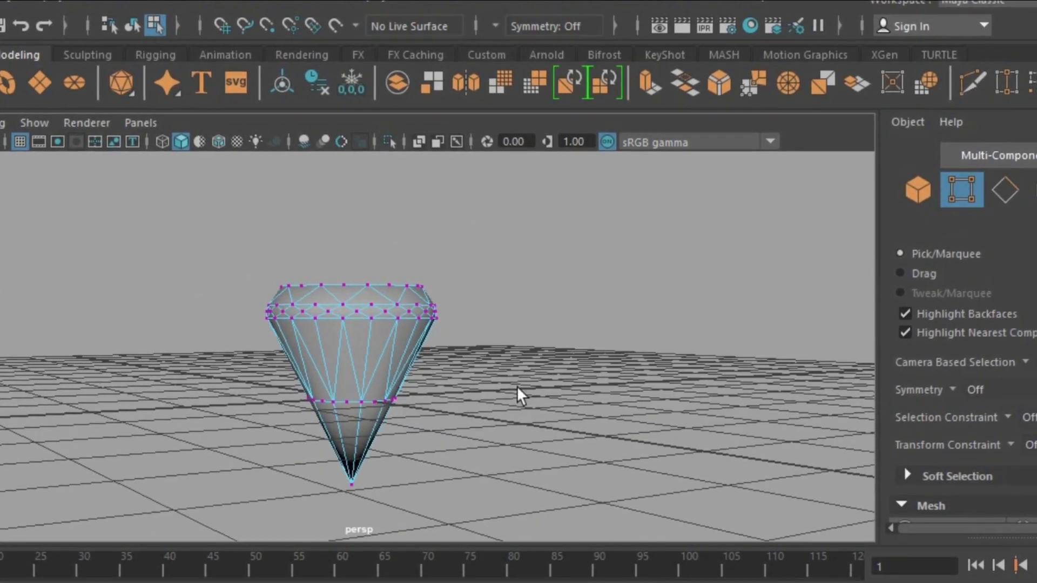
Select the pavilion's tip vertex and move it up on Y to shorten the cone.
drag(236, 377, 572, 449)
mouse_move(713, 421)
alt+mouse_down()
mouse_move(243, 432)
mouse_move(486, 428)
mouse_move(253, 444)
mouse_move(34, 340)
mouse_move(313, 335)
mouse_move(371, 324)
mouse_move(369, 292)
alt+mouse_up()
key(w)
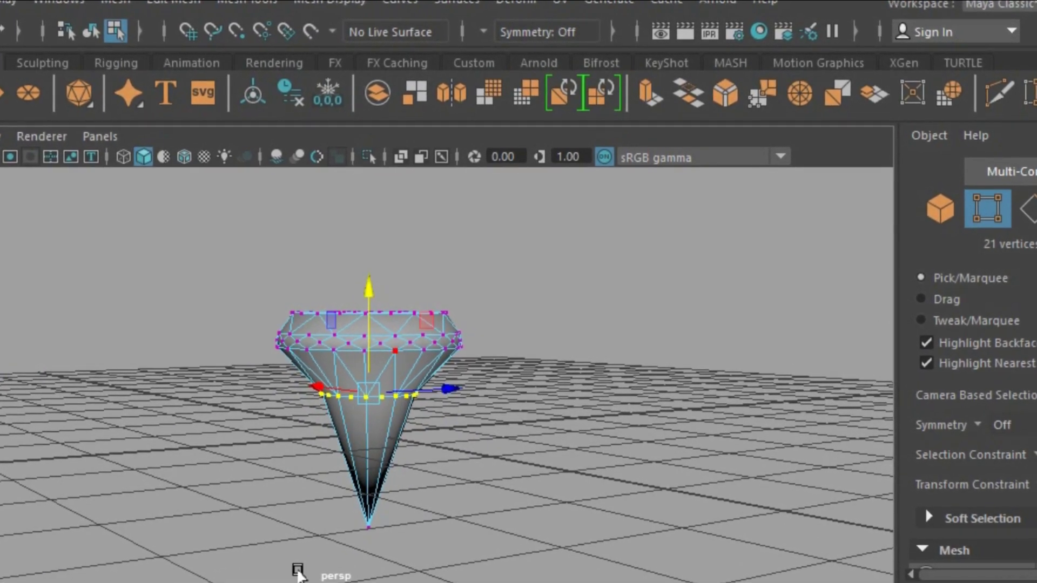
drag(282, 514, 399, 540)
drag(362, 435, 361, 351)
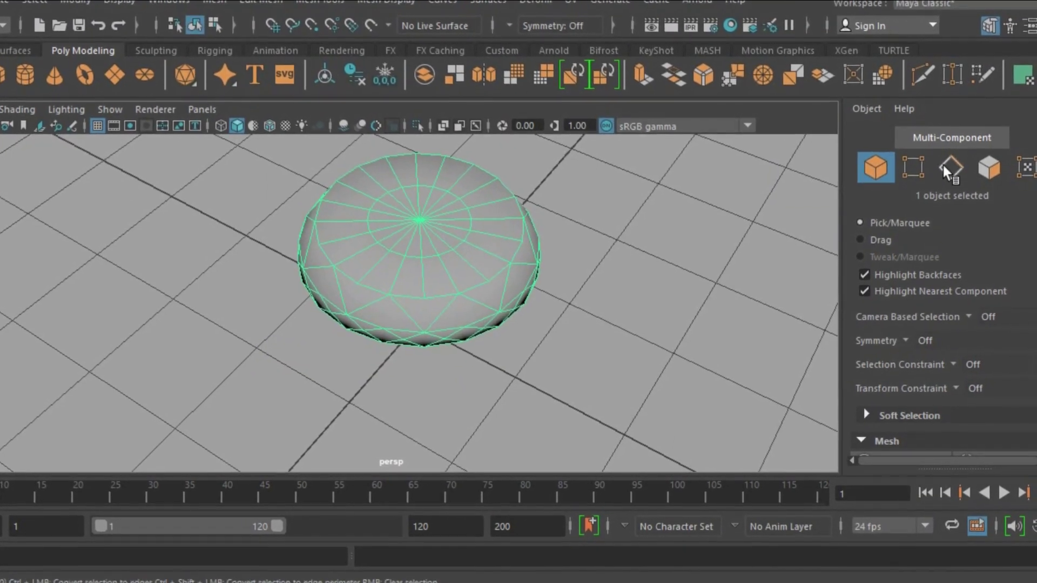
Move the crown's edge loop up along Y, then return to object mode.
click(945, 172)
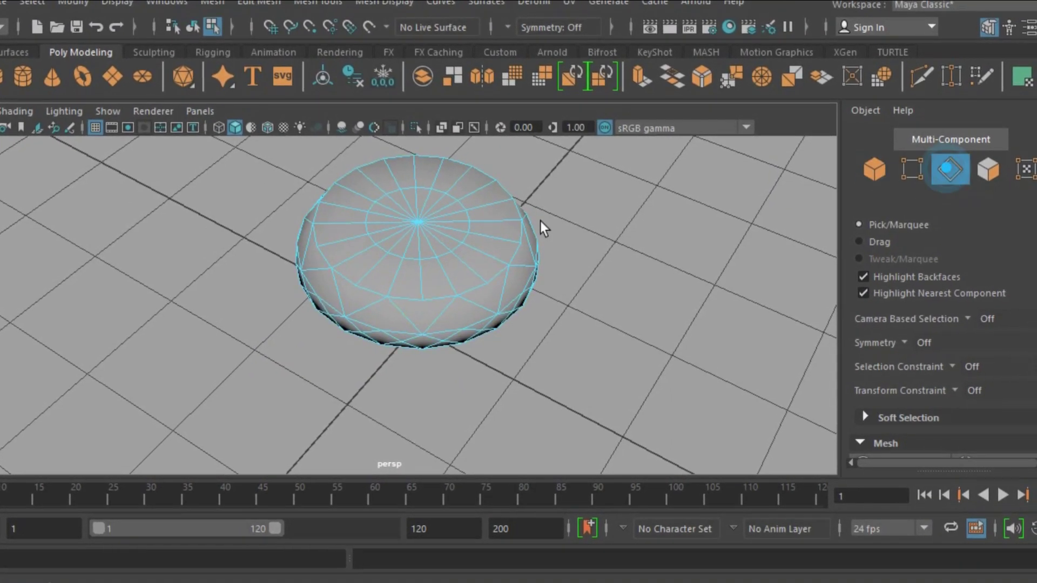
double_click(421, 261)
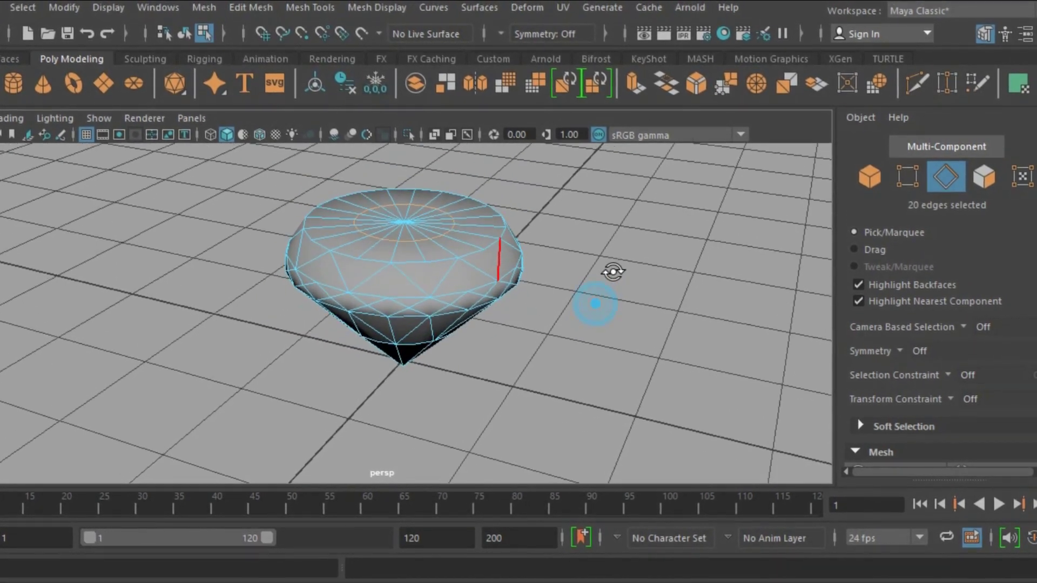
key(w)
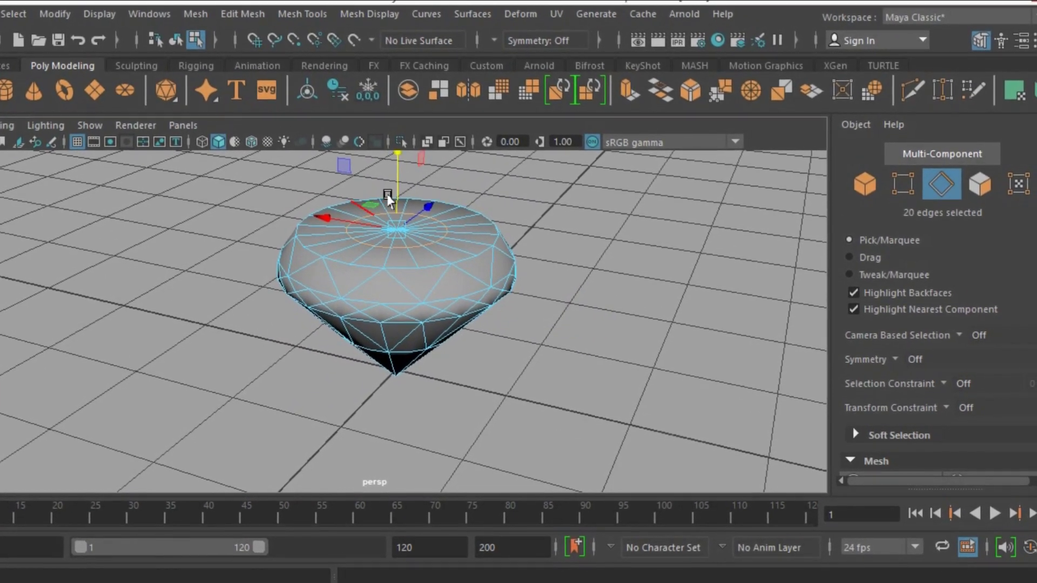
click(393, 181)
drag(387, 182, 384, 186)
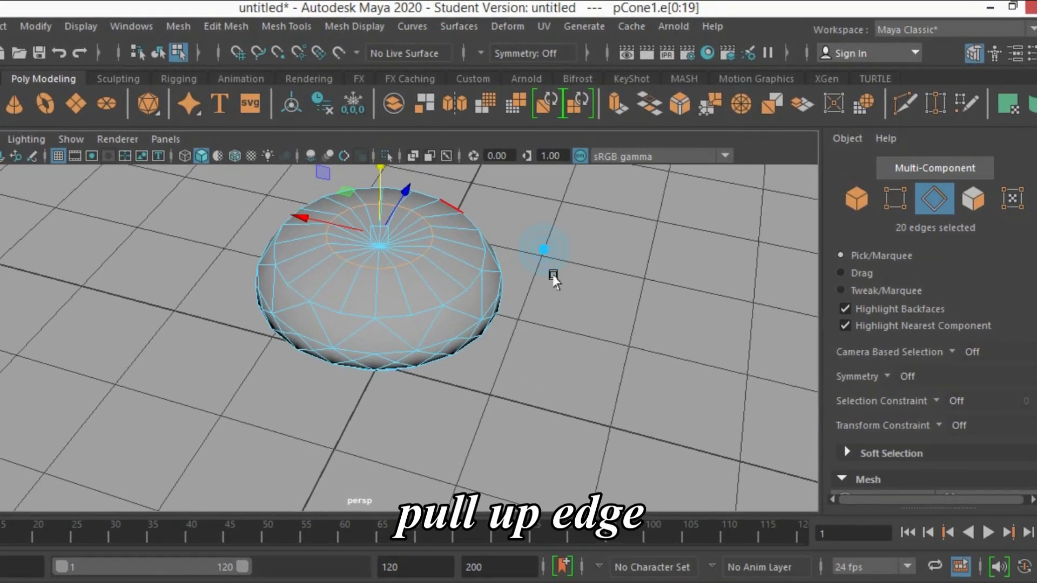
click(914, 212)
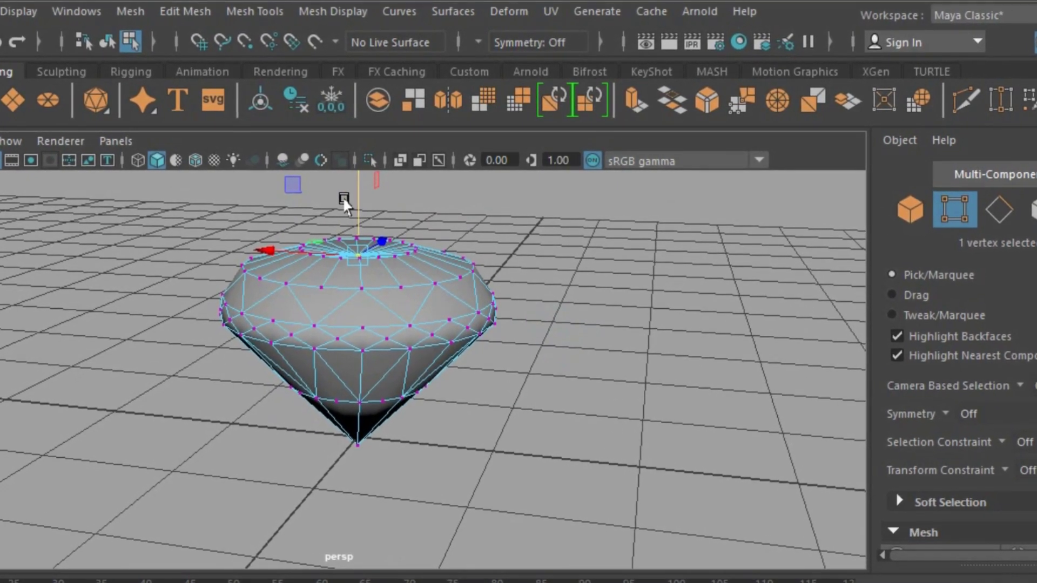
click(532, 254)
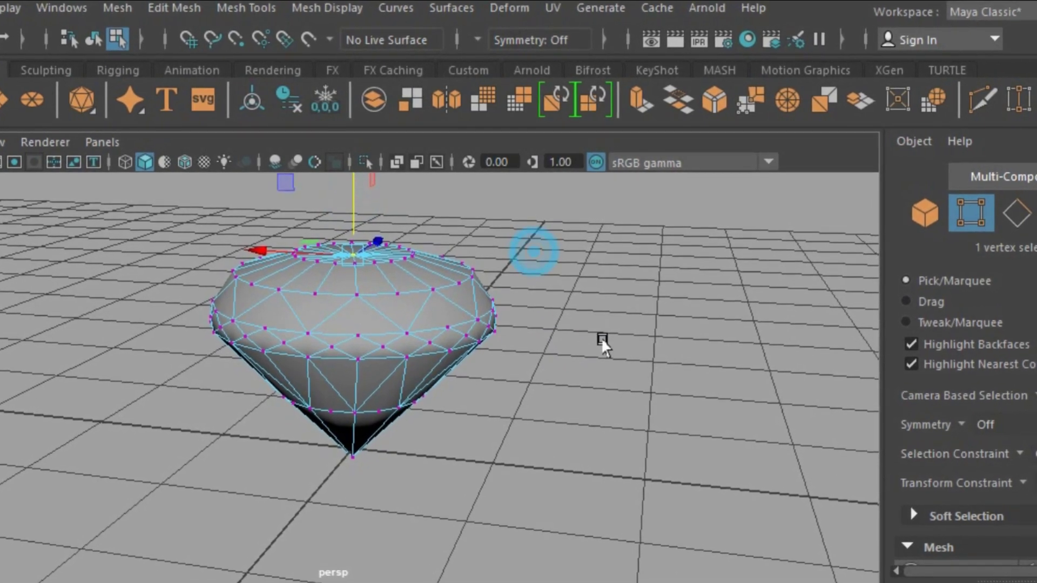
click(917, 216)
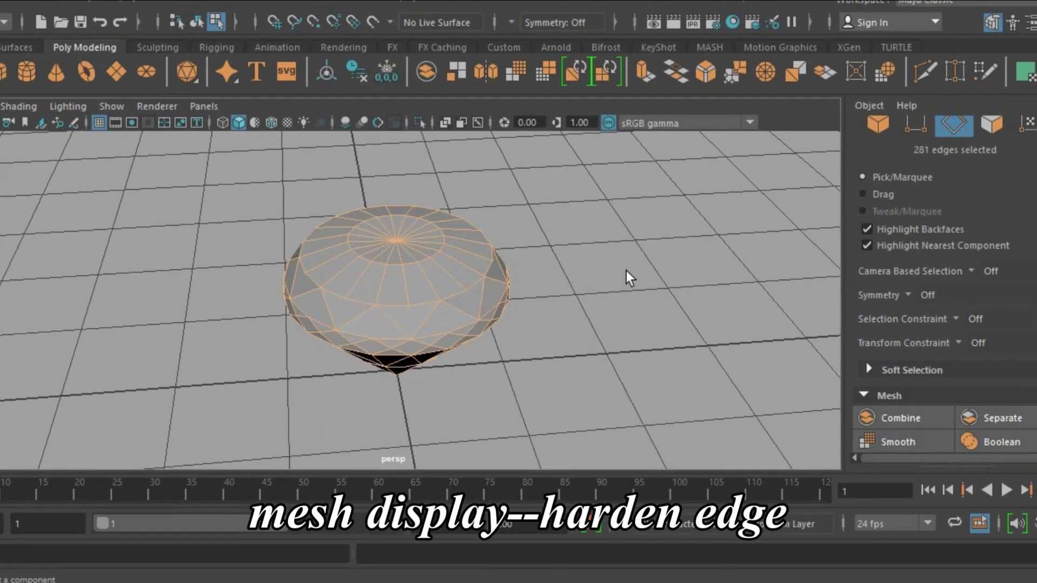
Select alternating radial edges around the crown, then clear the selection and change component type.
alt+drag(620, 309, 616, 347)
click(641, 377)
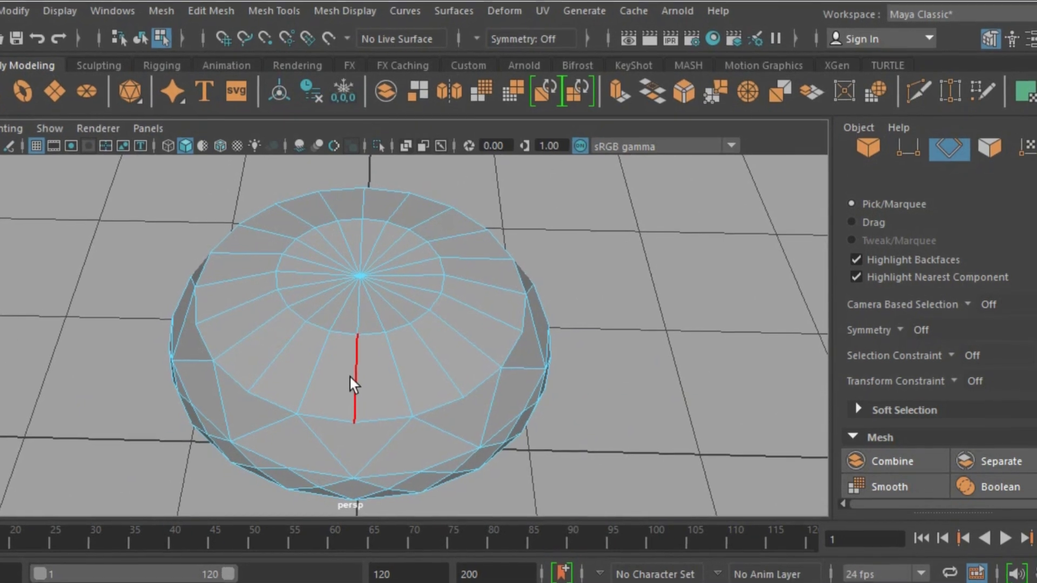
click(344, 382)
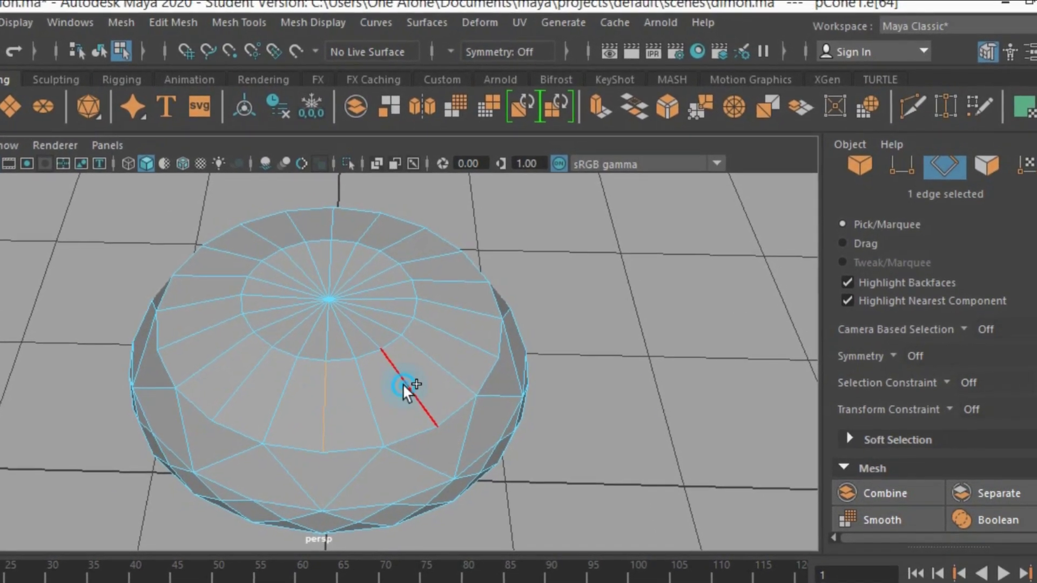
shift+click(403, 381)
shift+click(443, 344)
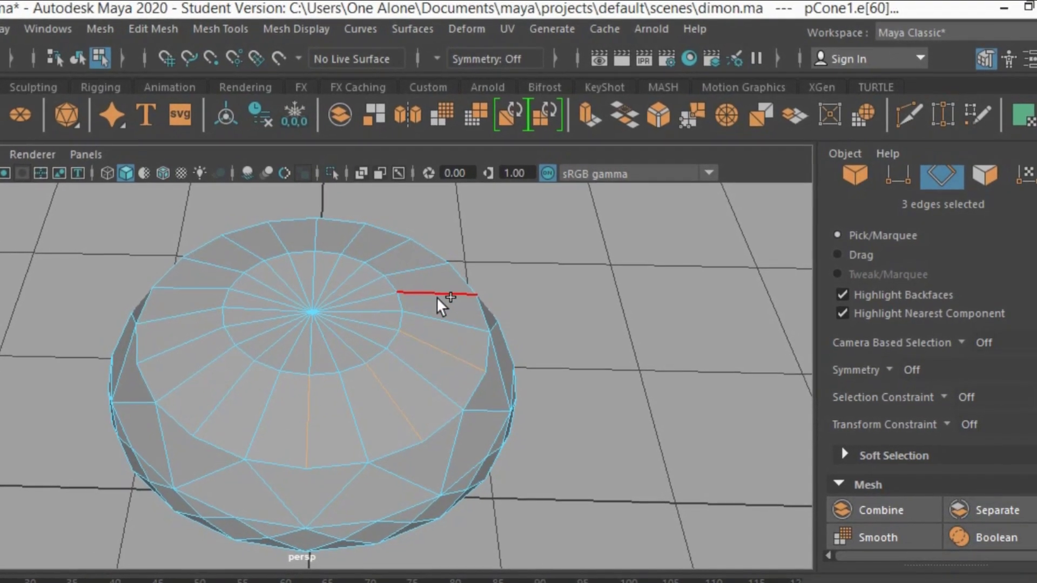
shift+click(429, 292)
shift+double_click(379, 257)
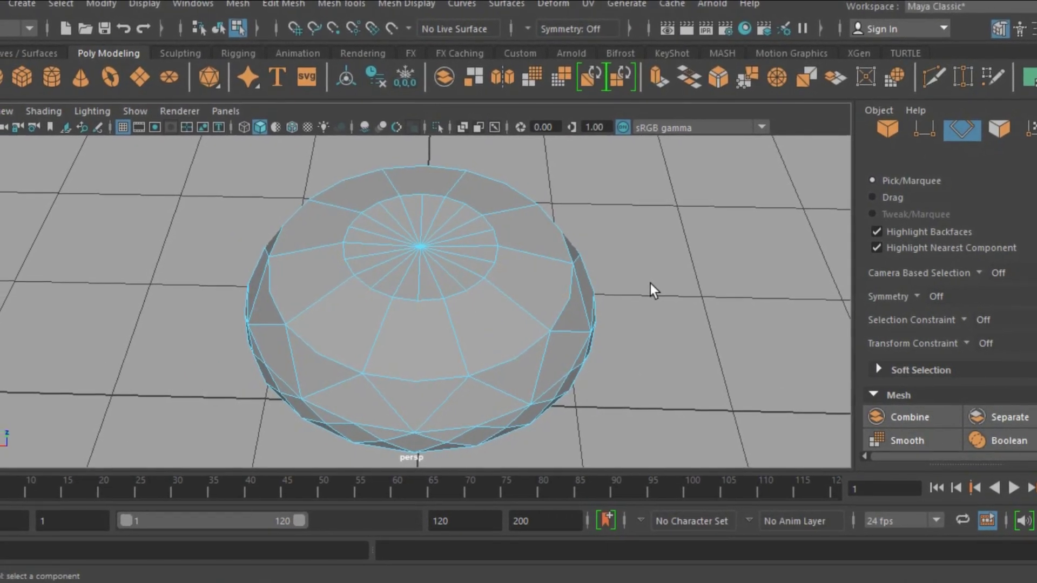
click(652, 284)
mouse_move(656, 284)
alt+mouse_down()
mouse_move(666, 297)
mouse_move(695, 250)
alt+mouse_up()
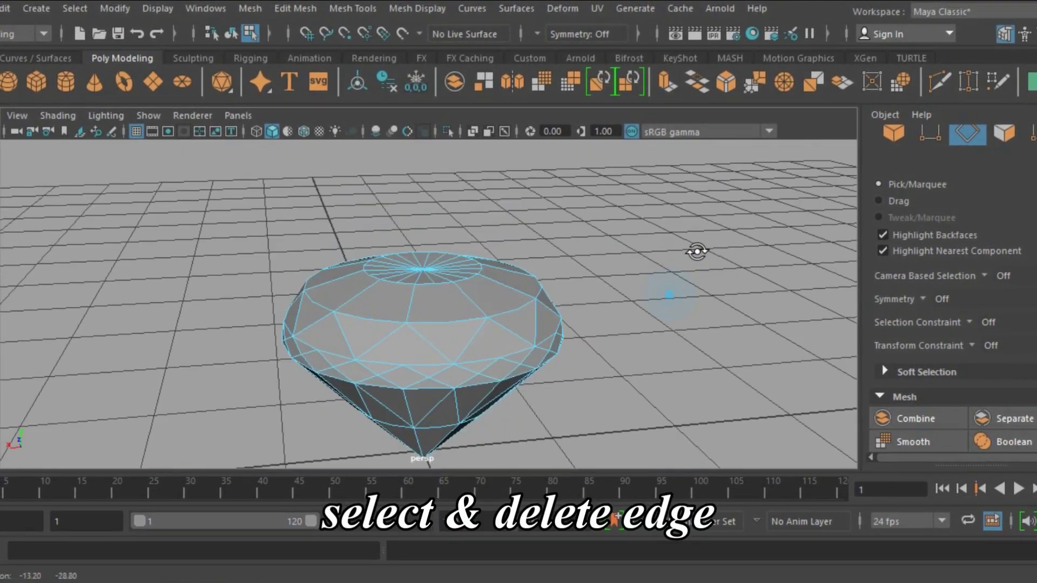
click(926, 137)
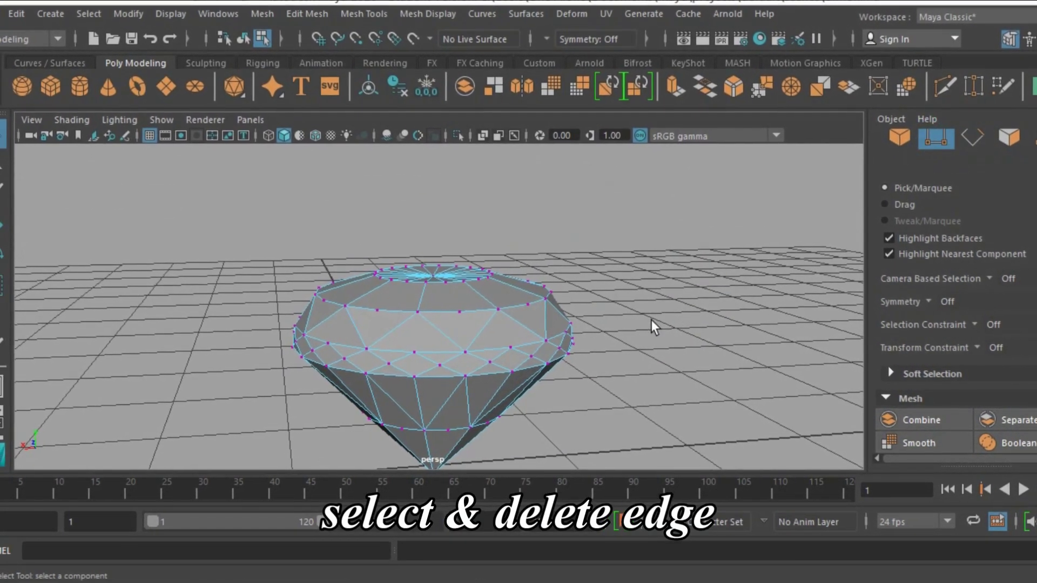
Box-select the two girdle vertex rows in front view and scale them down on Y.
key(space)
key(space)
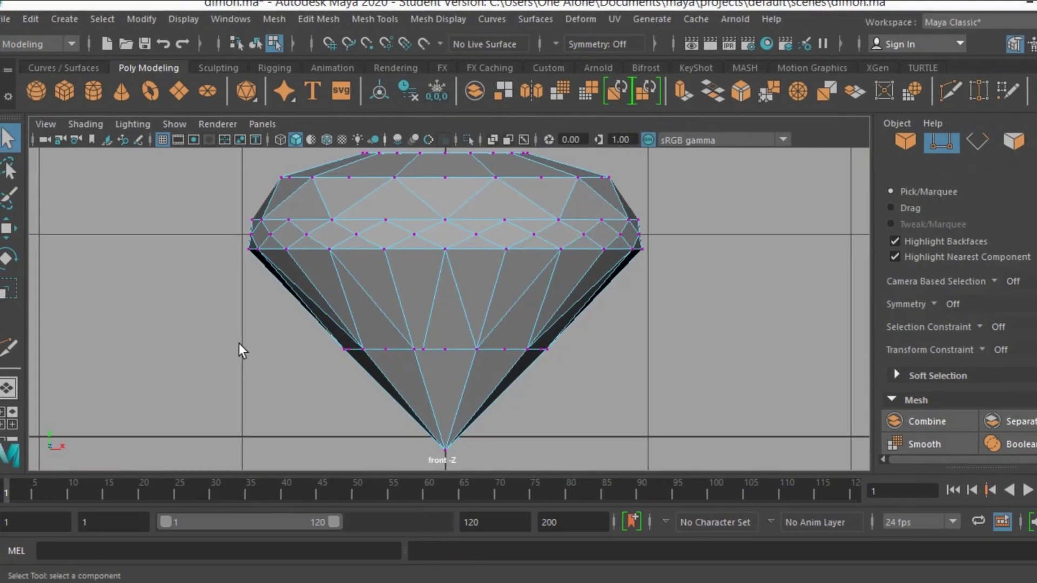
mouse_move(193, 192)
mouse_down()
mouse_move(358, 271)
mouse_move(691, 294)
mouse_up()
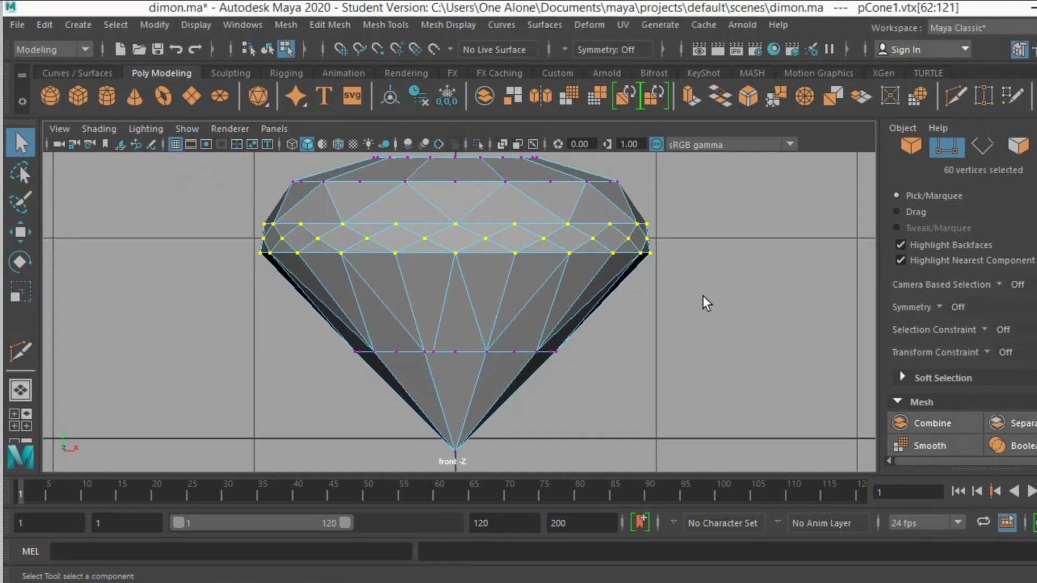
click(27, 294)
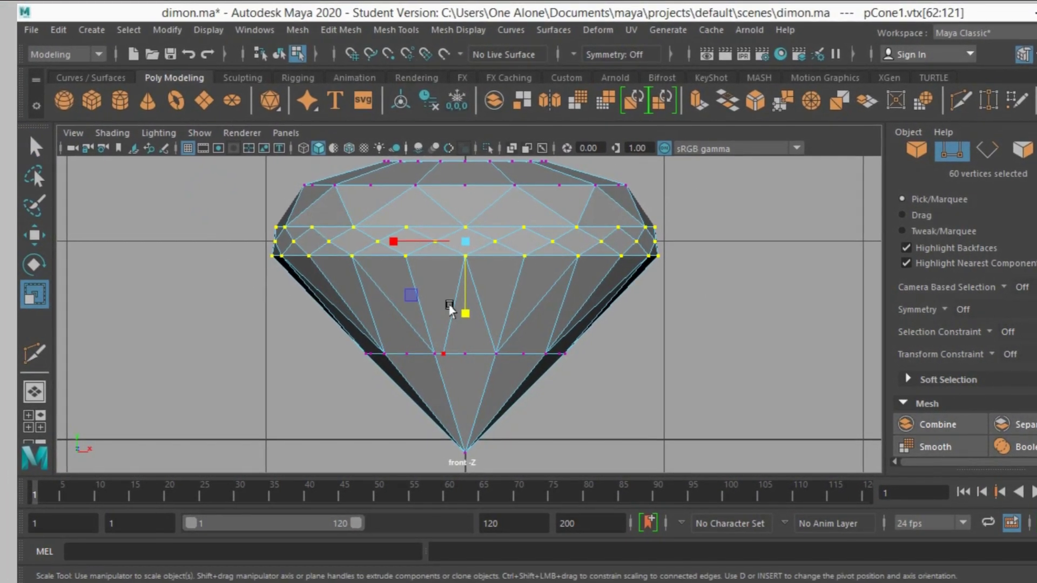
drag(463, 307, 471, 281)
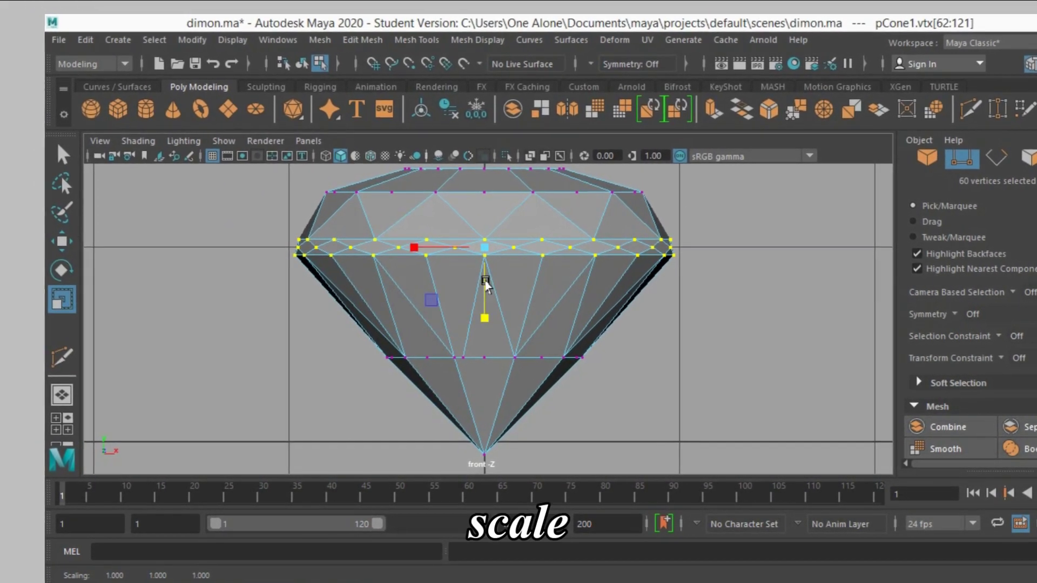
key(space)
key(space)
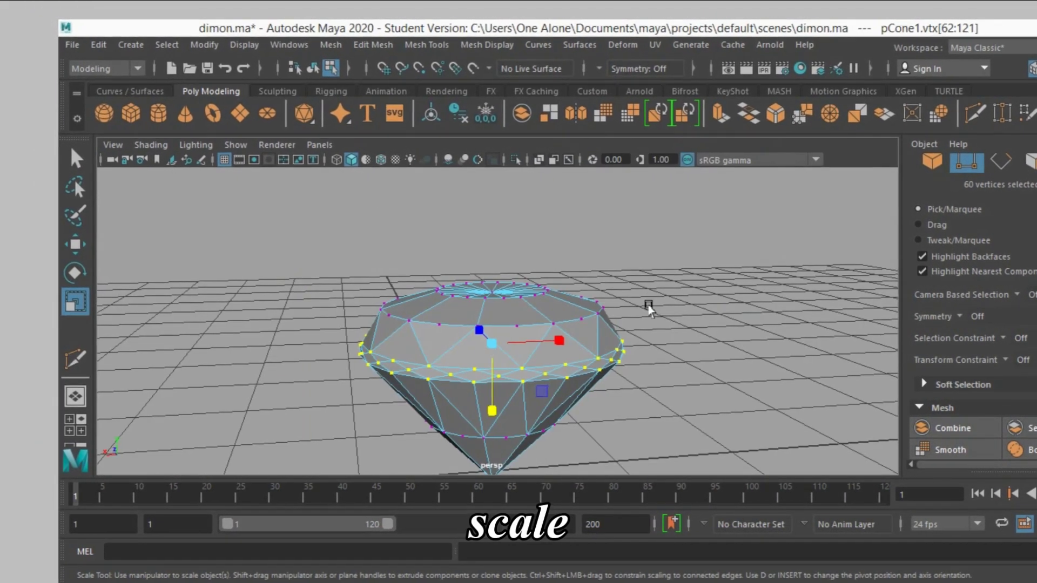
Return to the Select tool and edge selection mode.
alt+drag(690, 305, 699, 328)
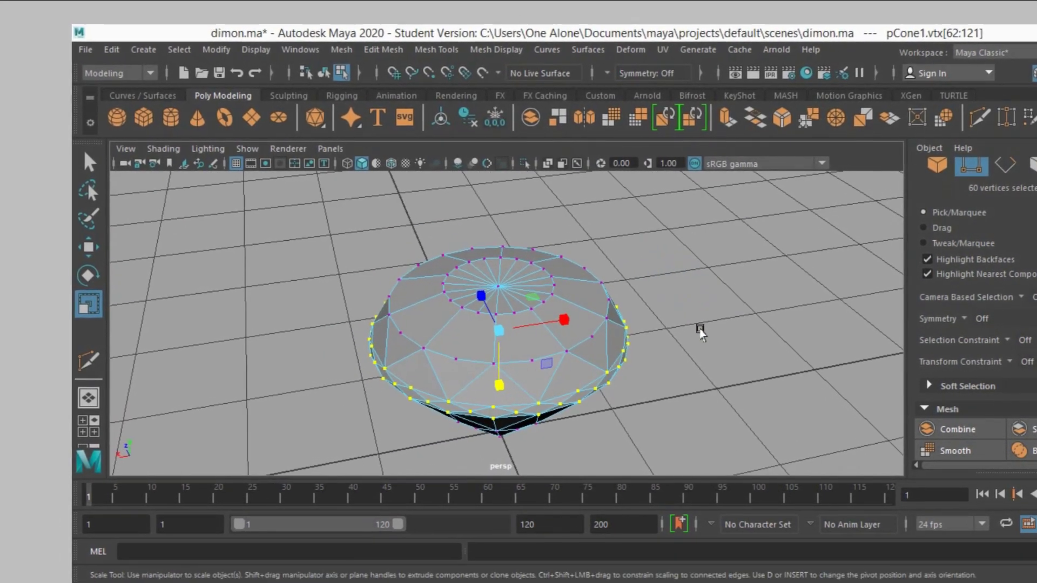
click(96, 169)
alt+drag(215, 231, 203, 260)
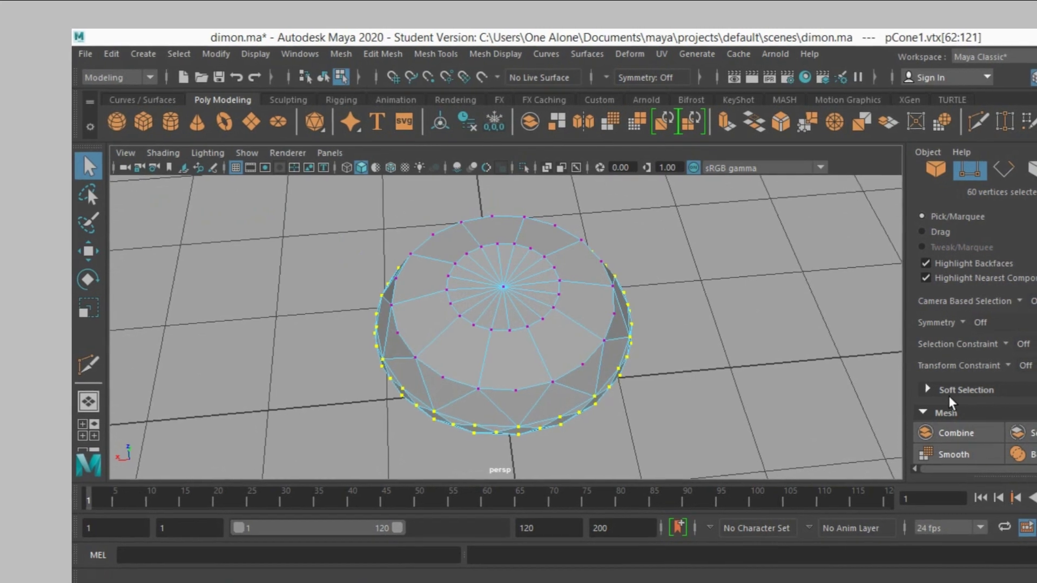
click(997, 205)
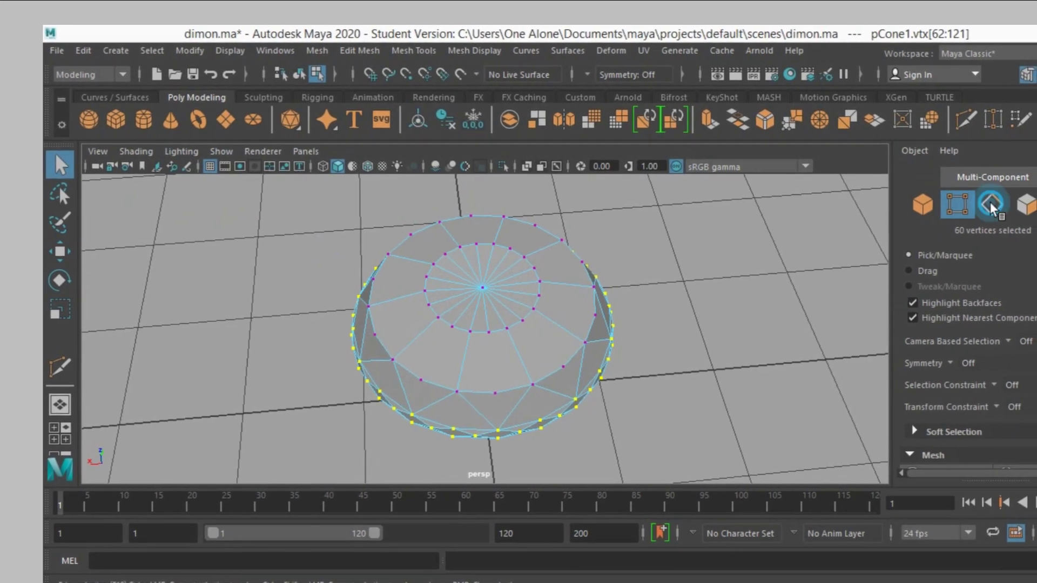
alt+drag(847, 289, 802, 288)
Select eight alternate spoke edges in the top's centre and delete them.
scroll(971, 372, down, 2)
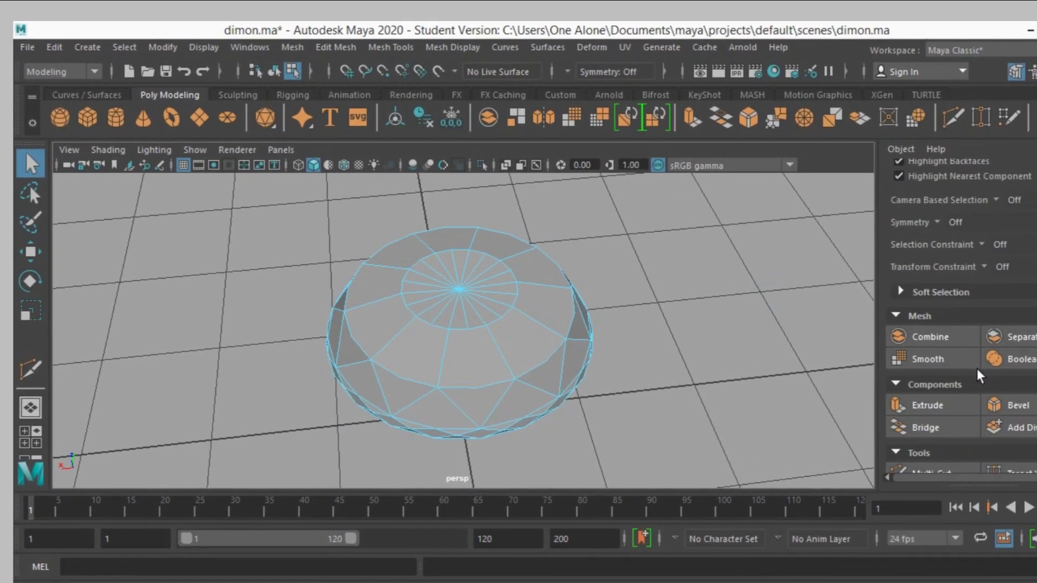
scroll(972, 373, down, 3)
mouse_move(828, 387)
alt+mouse_down()
mouse_move(757, 366)
mouse_move(763, 410)
alt+mouse_up()
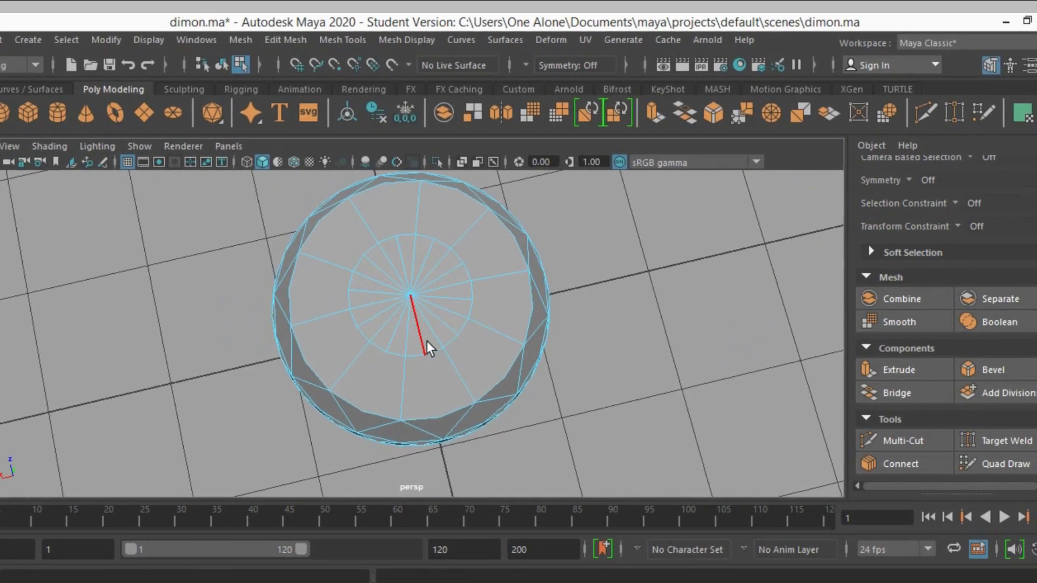
click(438, 346)
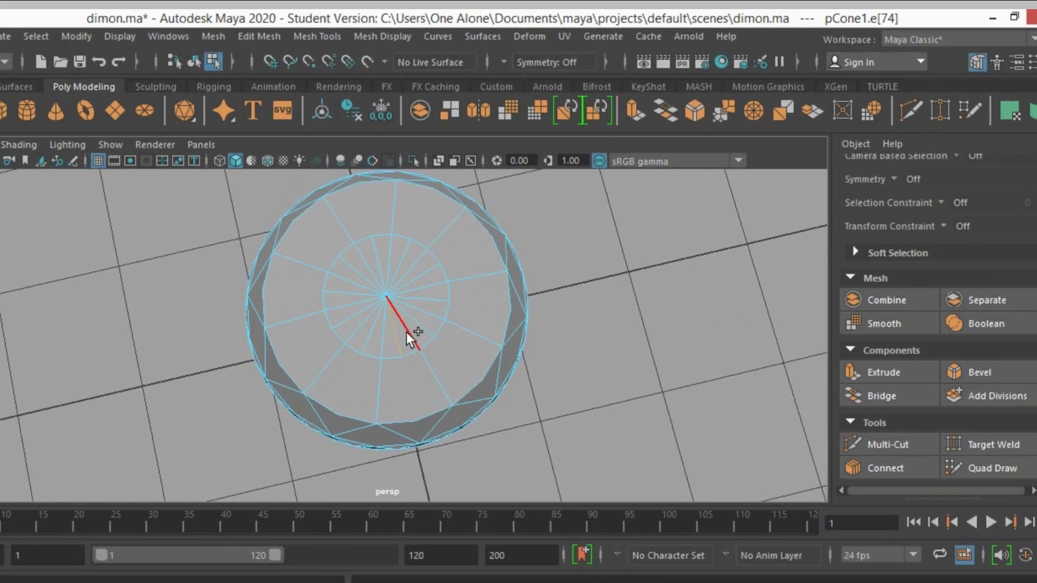
shift+click(410, 330)
shift+click(412, 307)
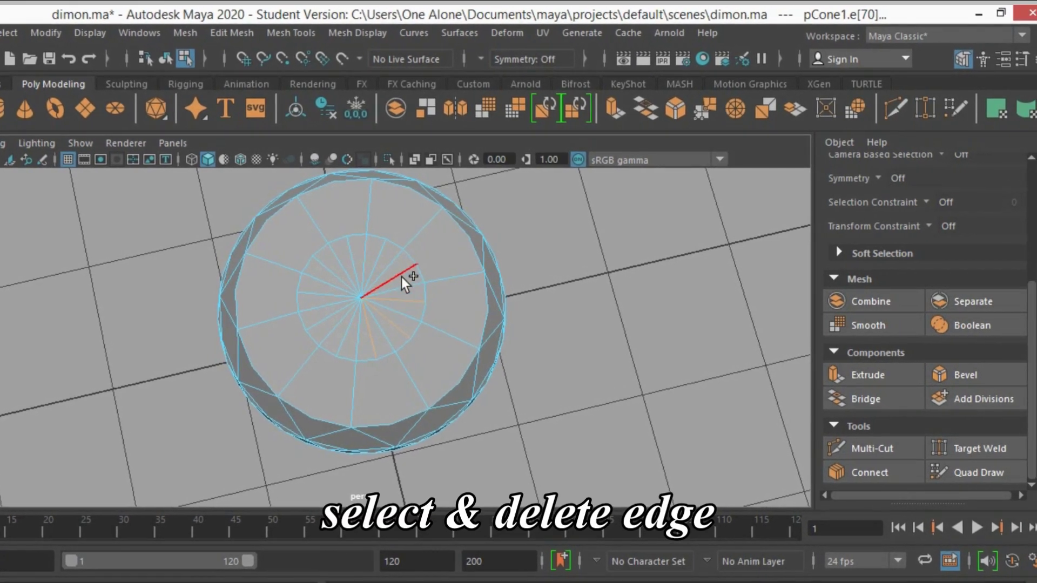
shift+click(378, 271)
shift+click(361, 265)
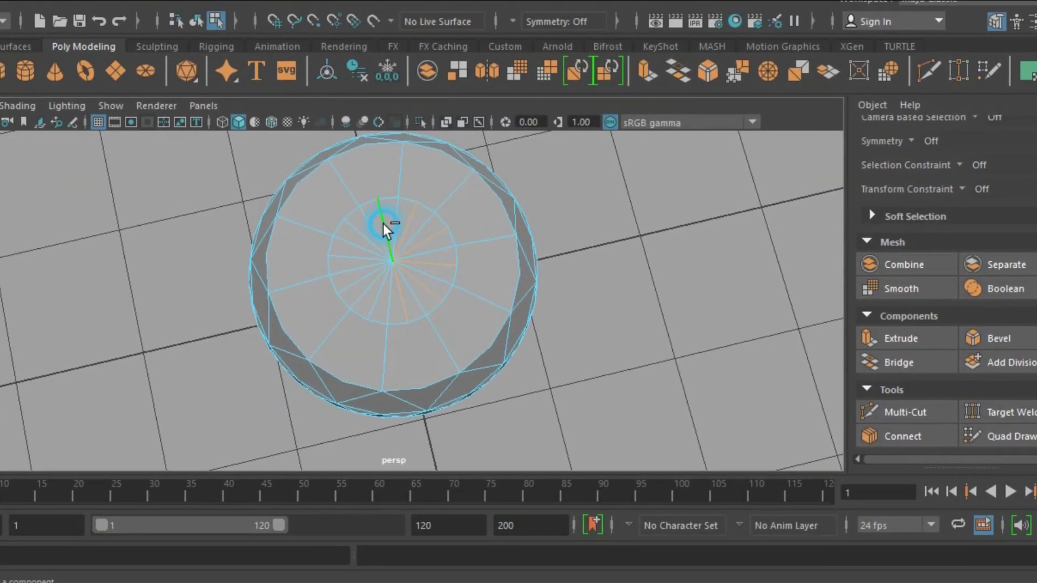
shift+click(354, 238)
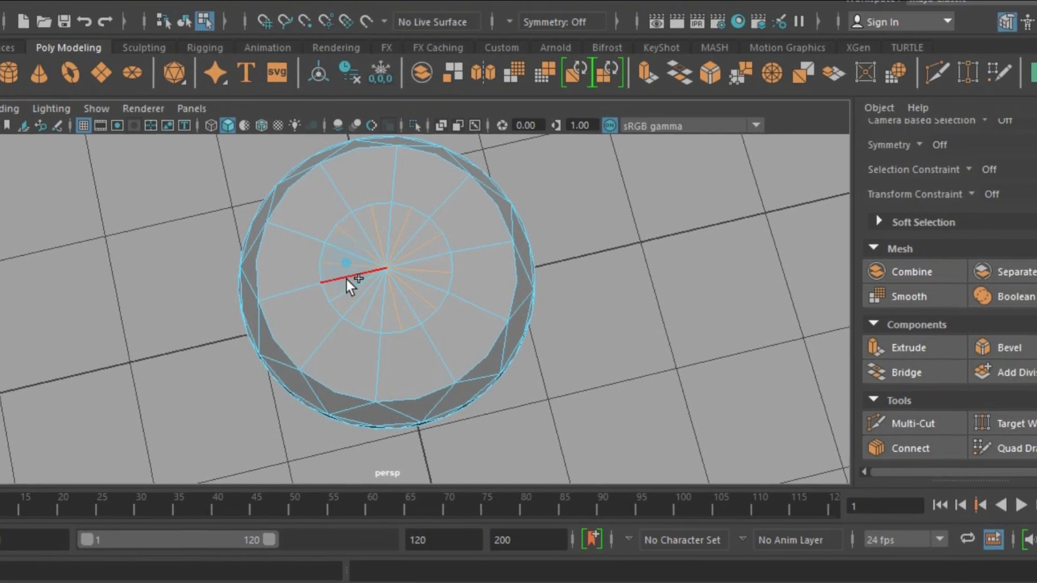
shift+click(347, 287)
shift+click(363, 312)
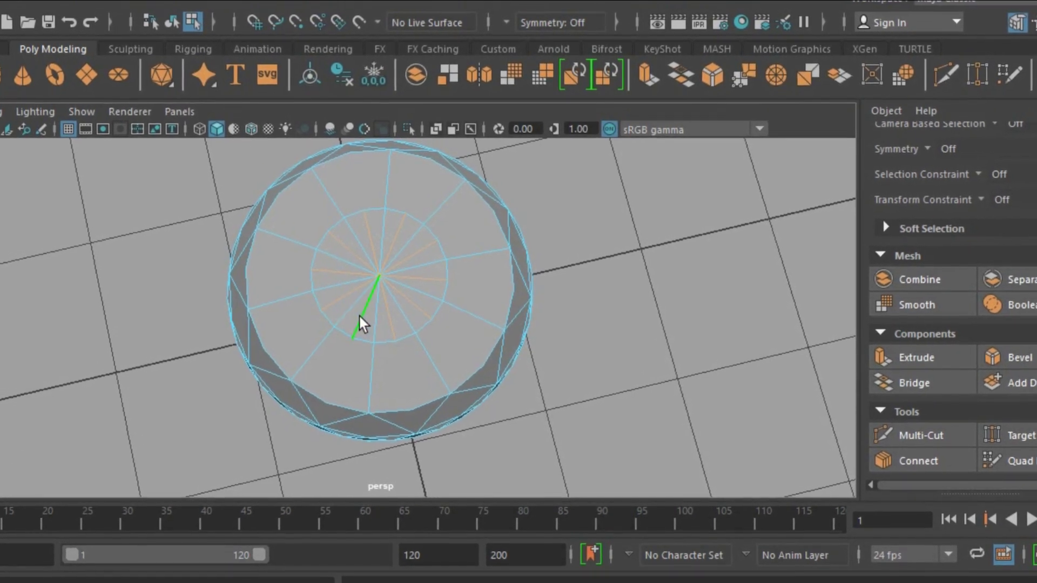
key(Delete)
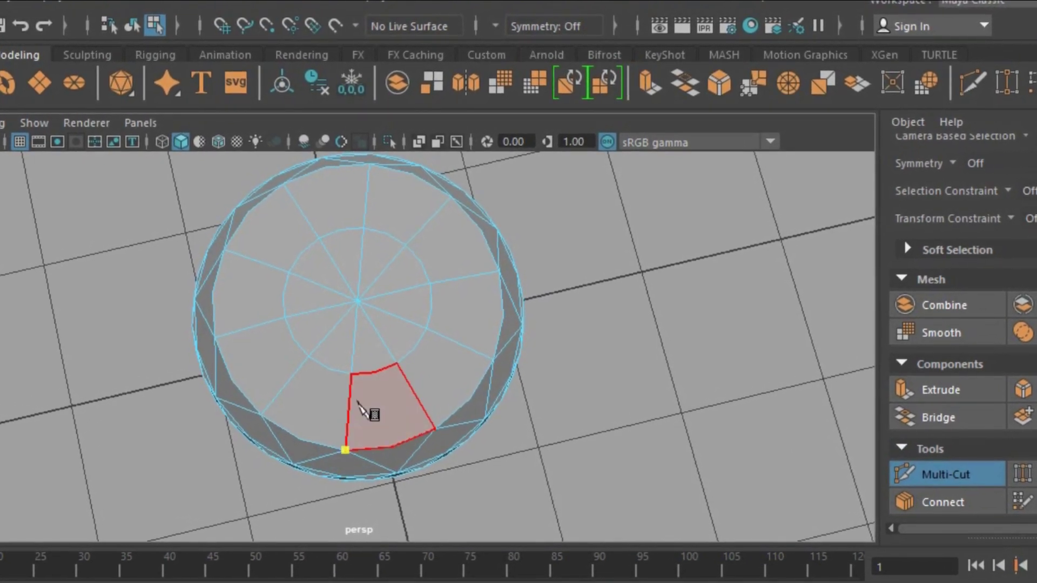
Select the inner circular edge loop on the top, removing stray edges.
key(Escape)
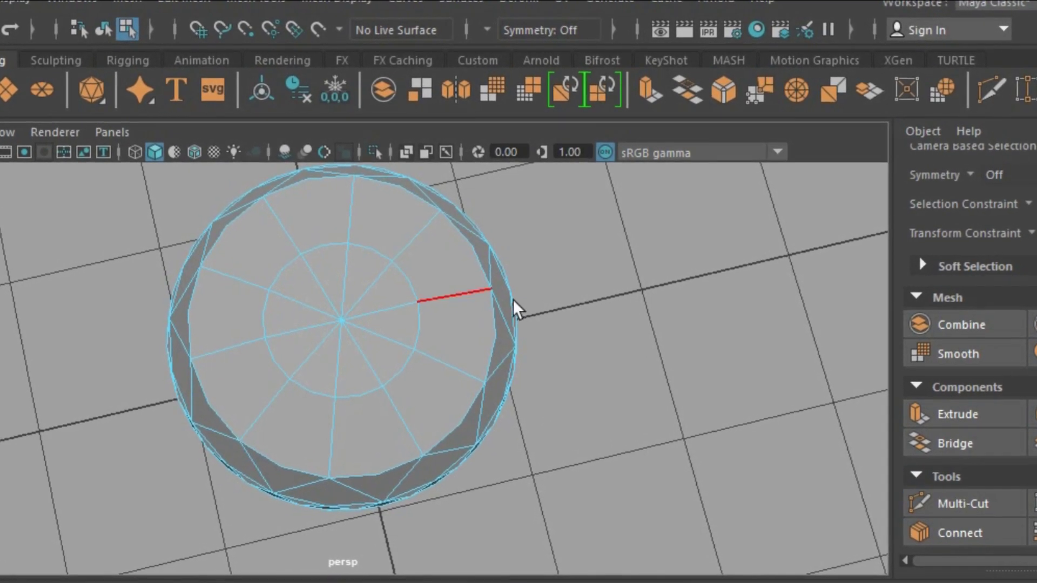
click(362, 385)
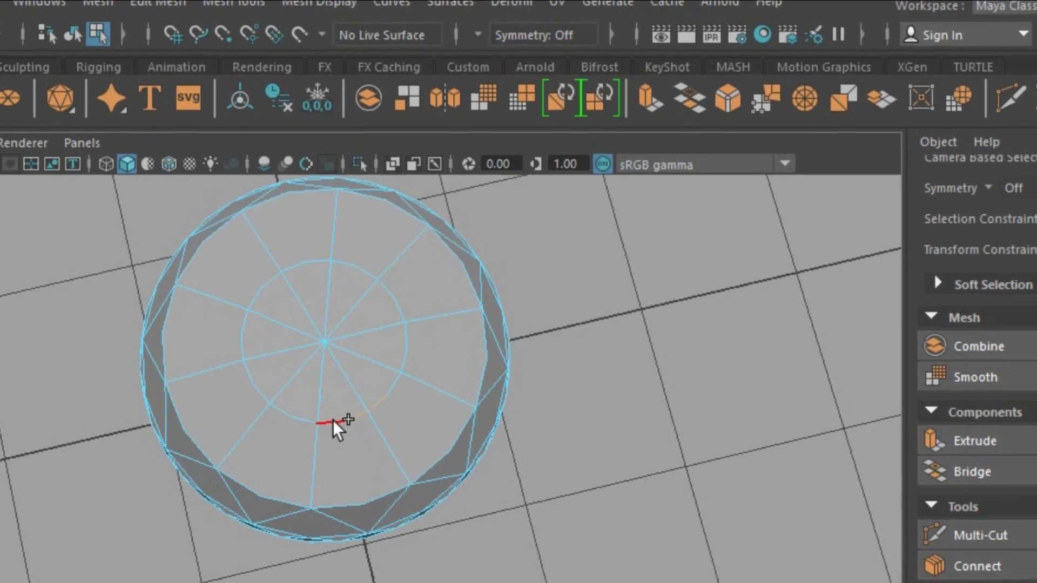
double_click(333, 420)
ctrl+shift+click(455, 258)
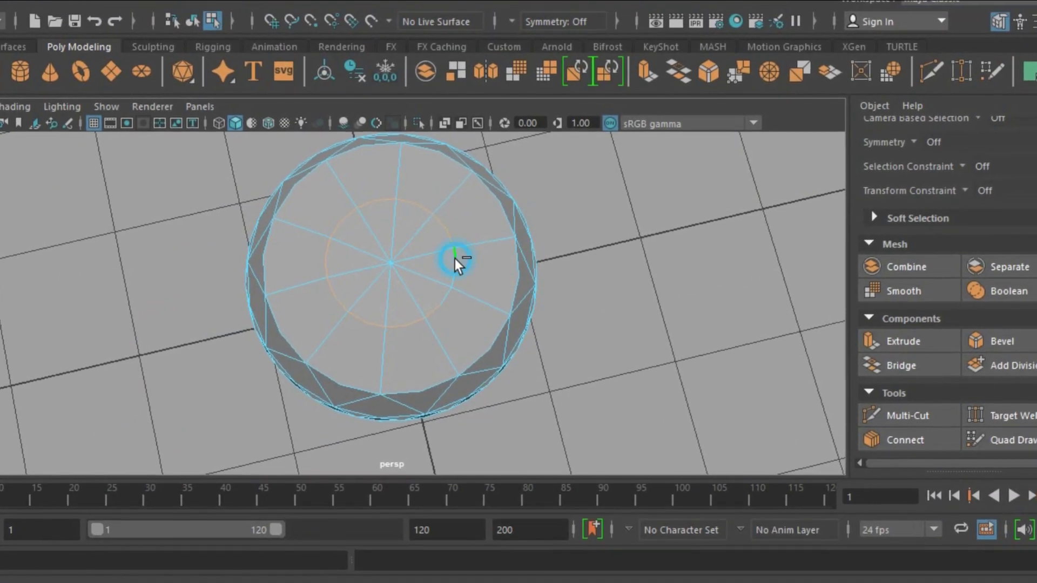
ctrl+click(441, 303)
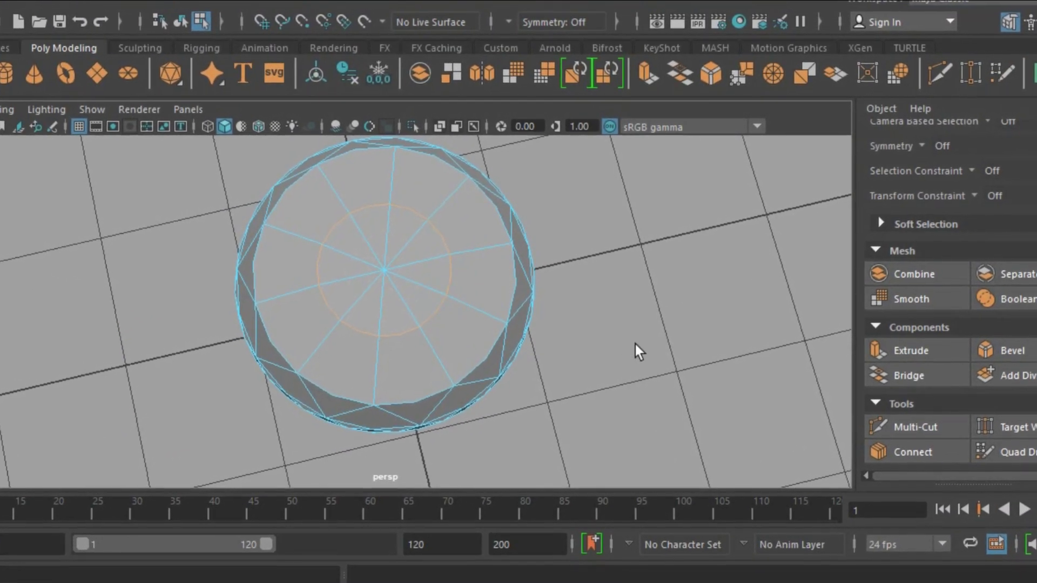
Scale the inner edge loop outward to widen the diamond's table.
alt+drag(633, 348, 653, 262)
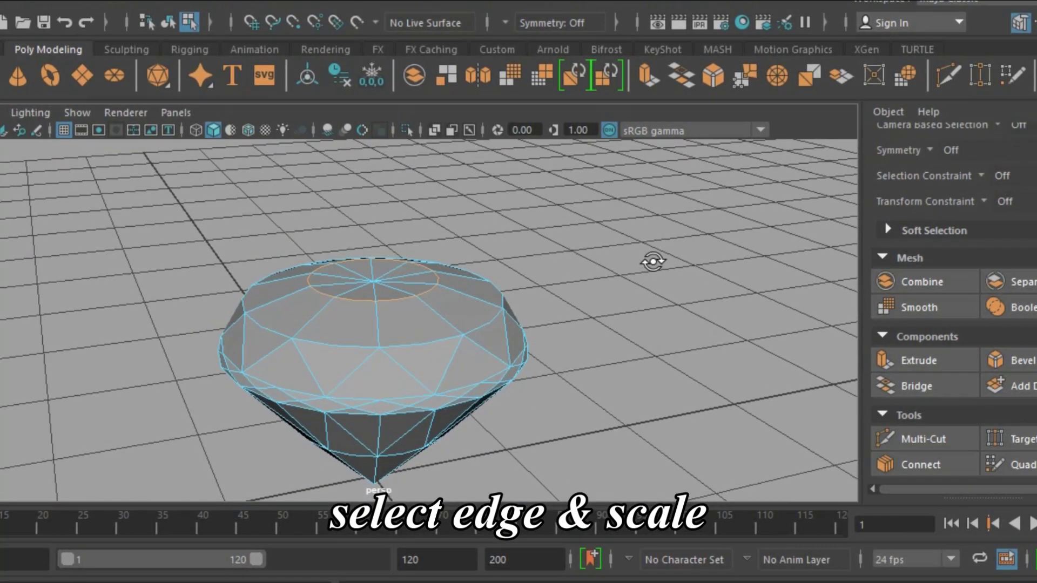
key(r)
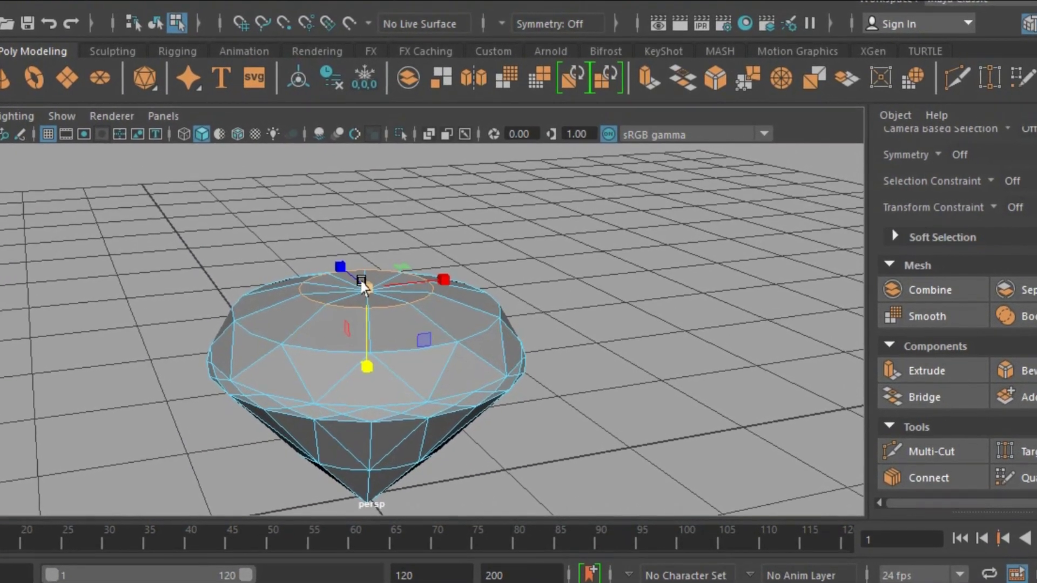
drag(369, 286, 392, 302)
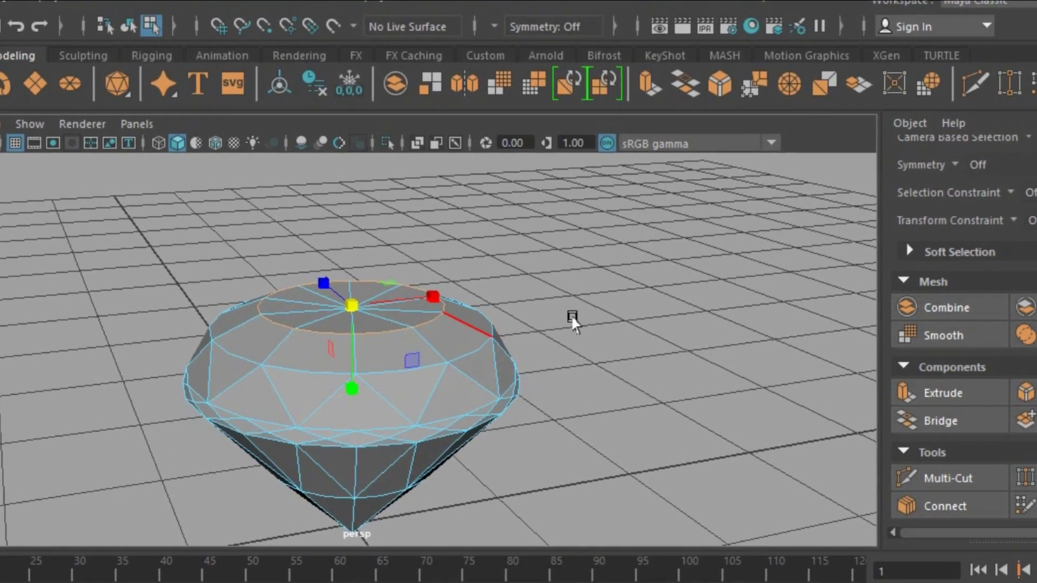
alt+drag(569, 317, 588, 354)
Multi-Cut six zigzag points around the crown and commit the new edges.
click(956, 492)
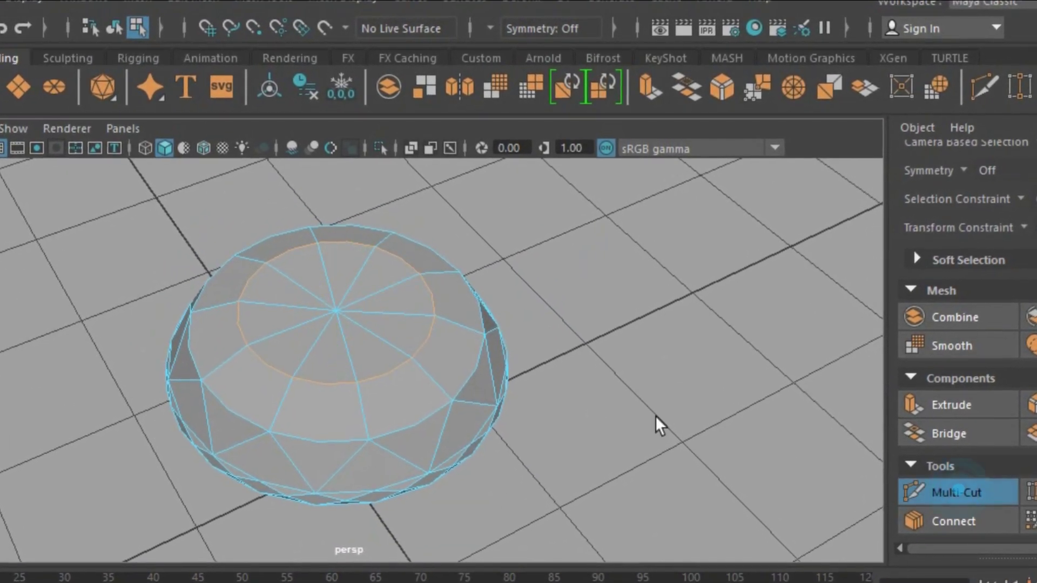
click(292, 459)
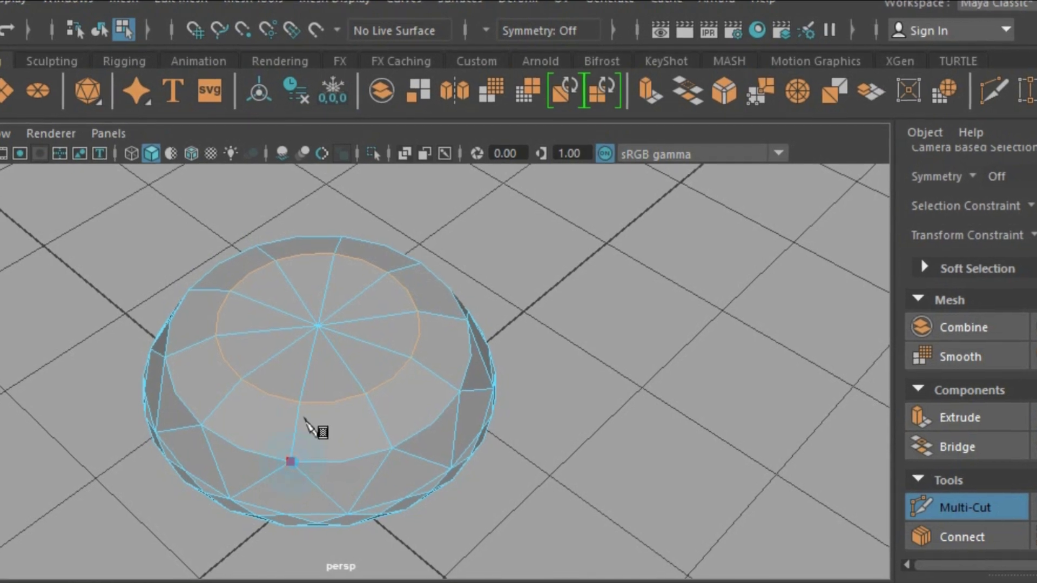
click(335, 400)
click(386, 459)
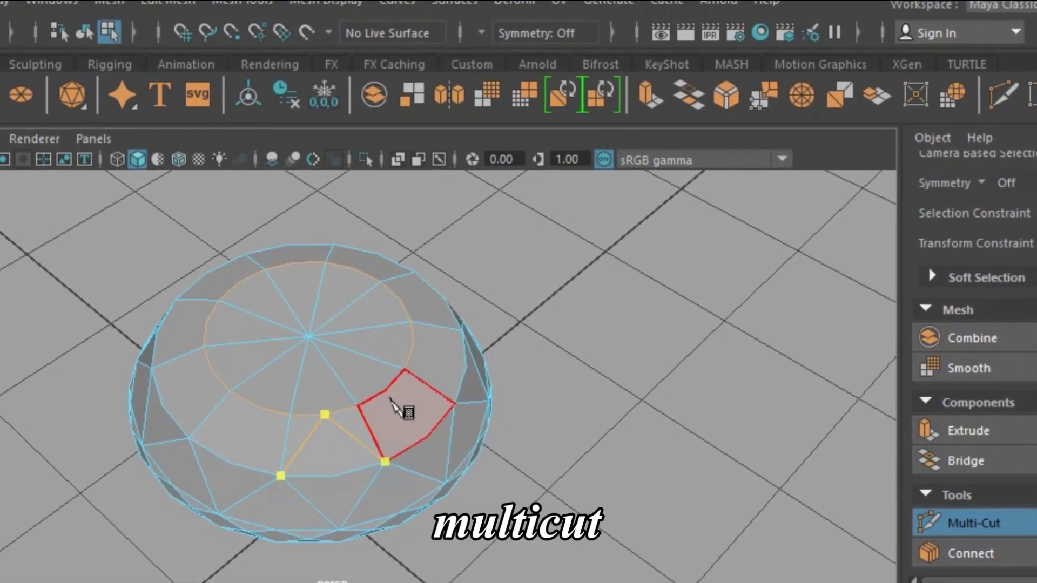
click(386, 388)
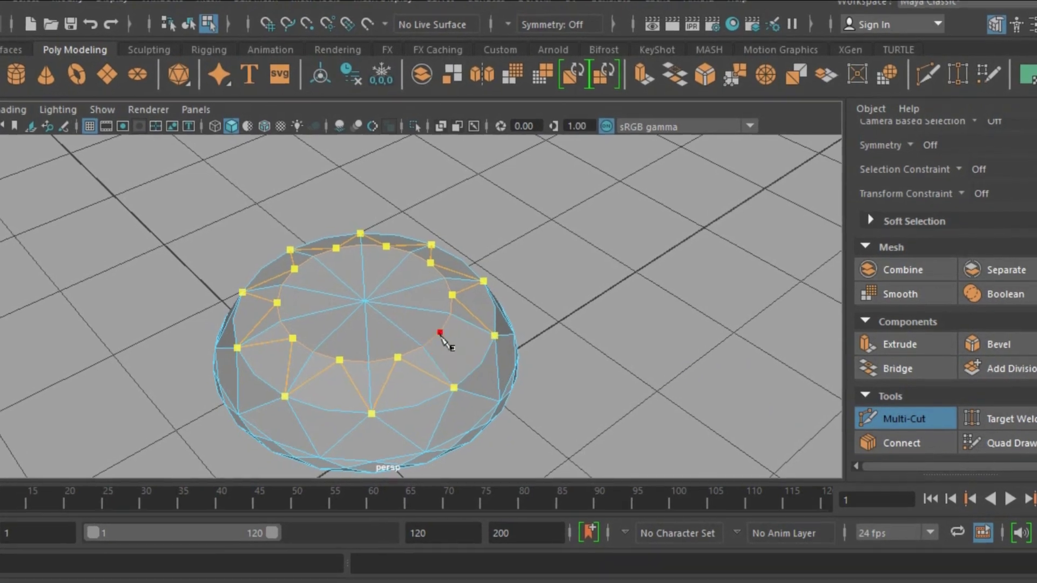
click(440, 333)
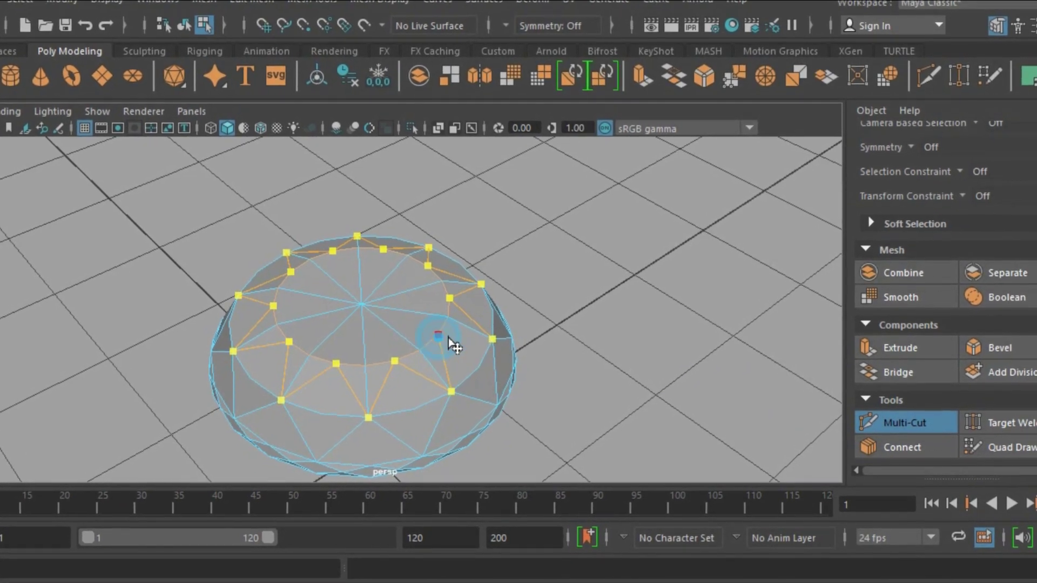
click(412, 389)
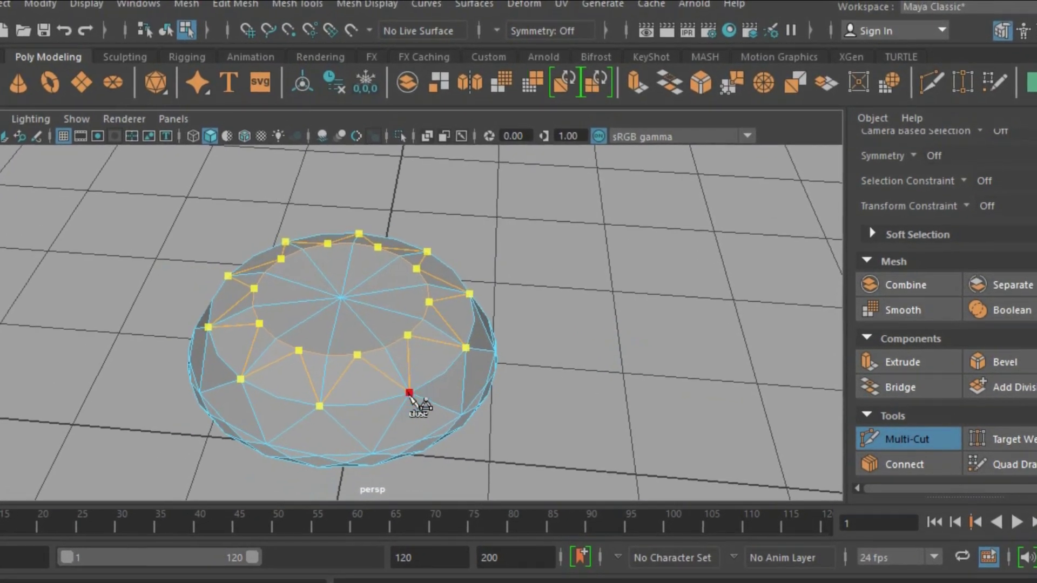
key(Return)
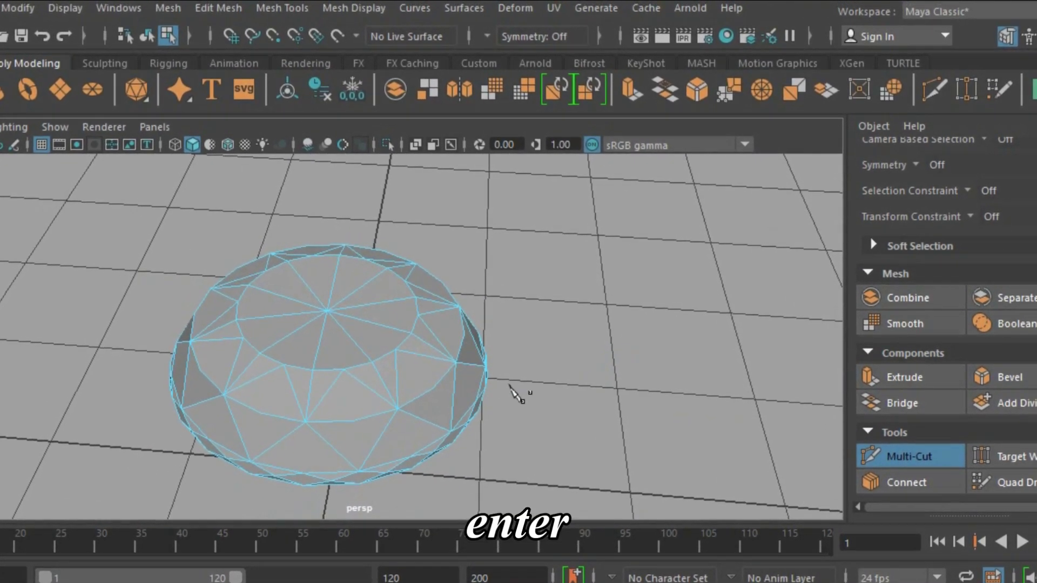
scroll(513, 396, down, 5)
alt+drag(513, 402, 565, 394)
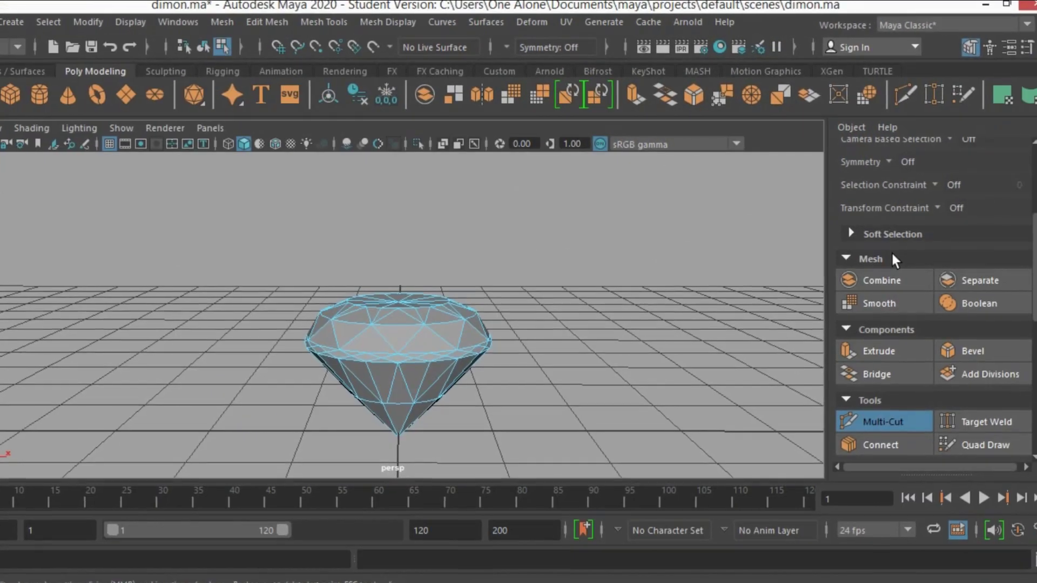
In vertex mode, marquee the crown's middle vertex row from the front view.
scroll(892, 253, up, 5)
click(898, 186)
alt+drag(205, 210, 233, 204)
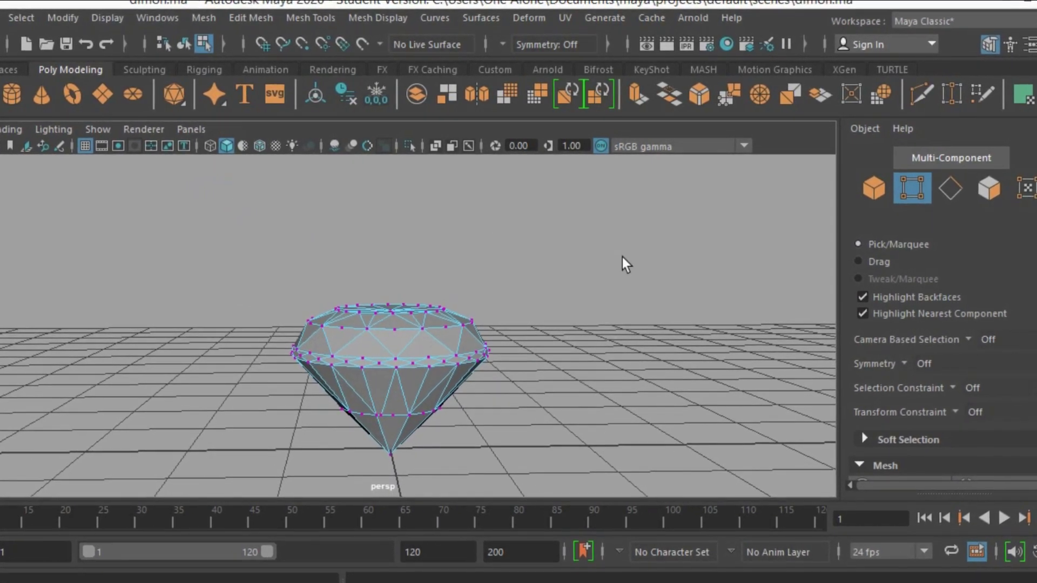
key(space)
key(space)
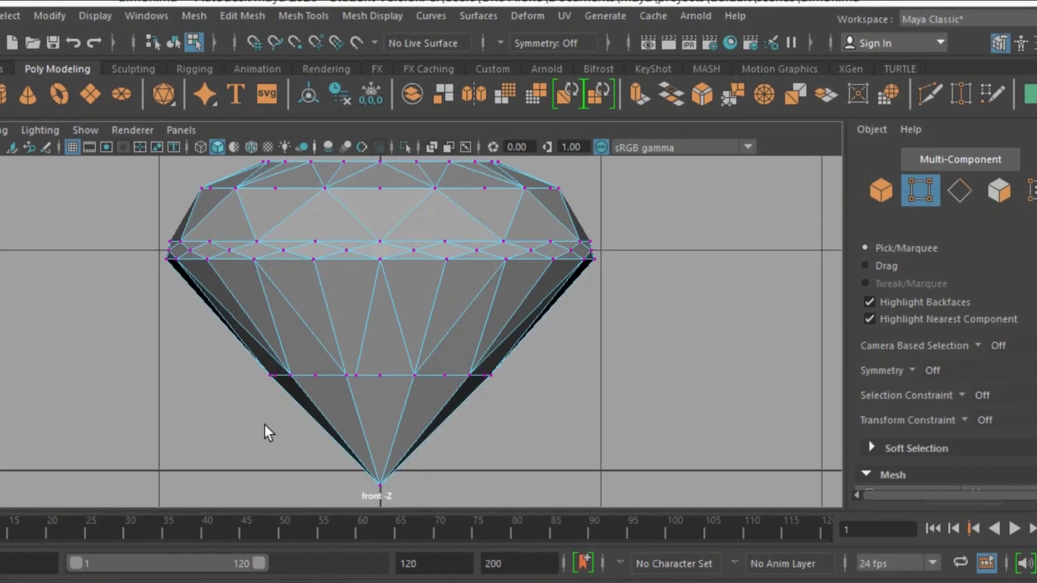
alt+middle_drag(233, 409, 225, 475)
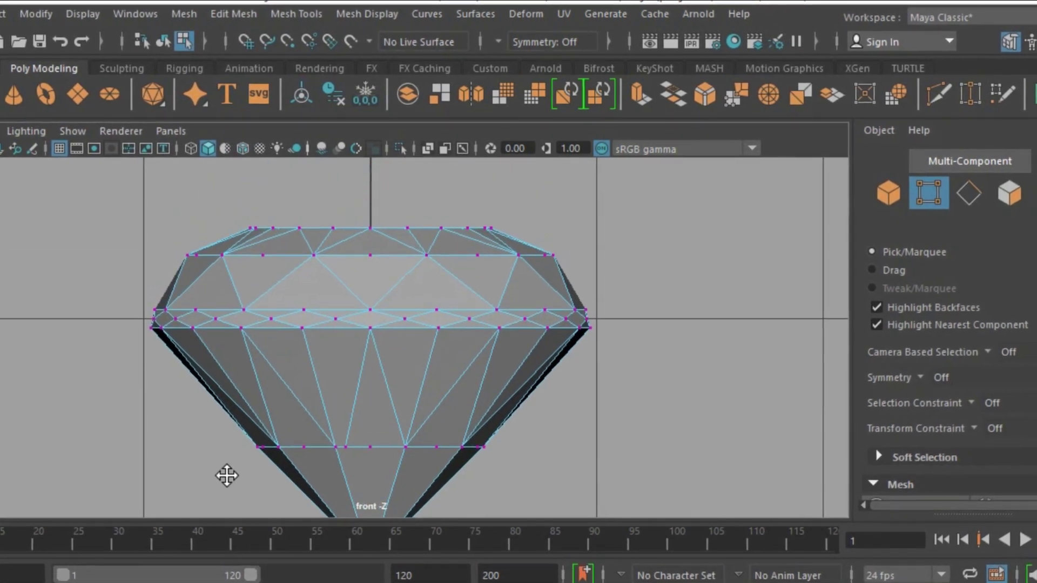
alt+drag(157, 438, 166, 462)
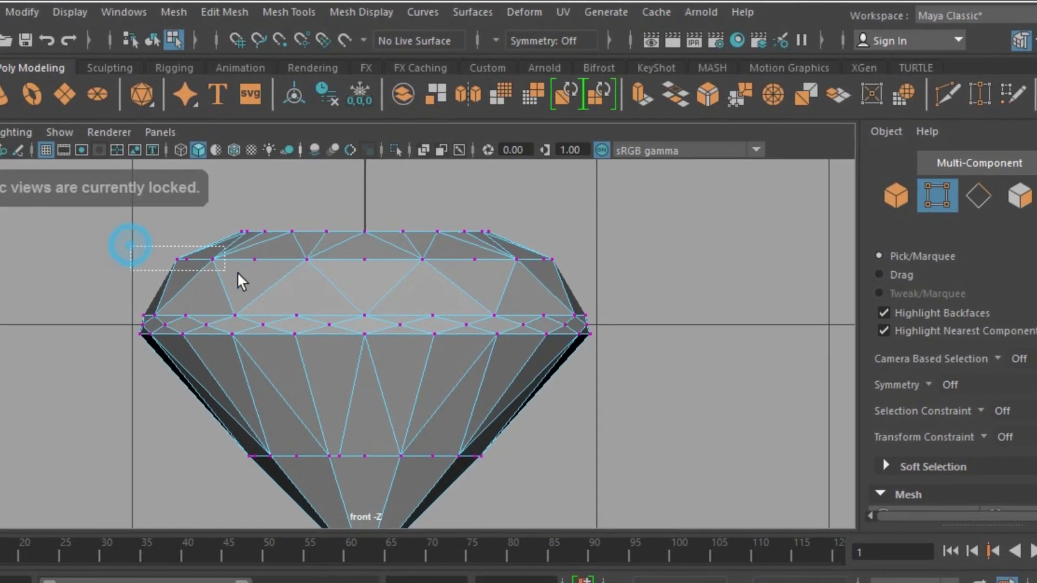
mouse_move(238, 273)
mouse_down()
mouse_move(582, 287)
mouse_move(621, 351)
mouse_move(606, 331)
mouse_move(618, 308)
mouse_move(456, 322)
mouse_up()
key(space)
key(space)
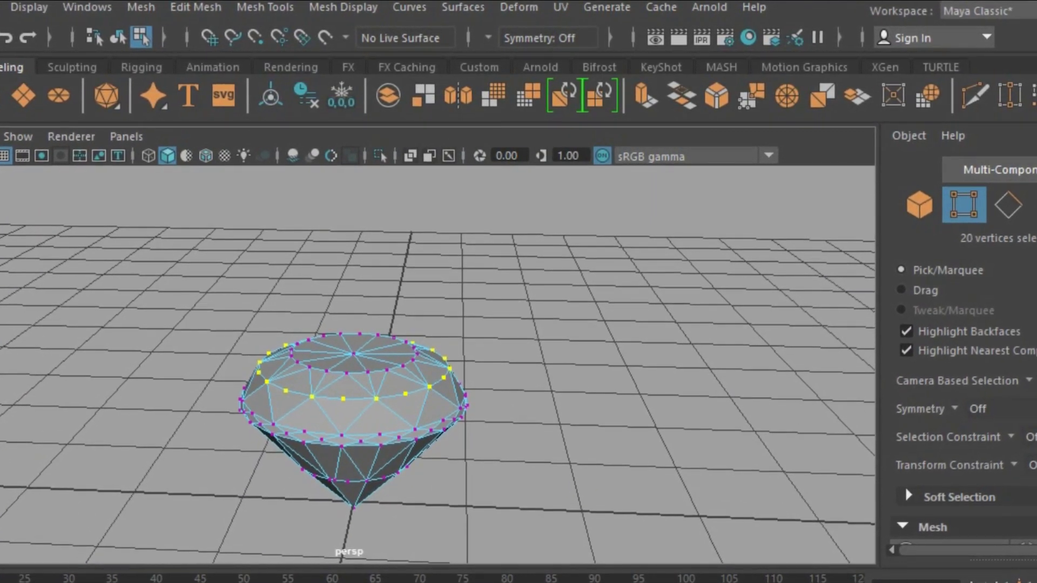
Scale the crown's middle vertex ring slightly inward, then clear the vertex selection.
key(r)
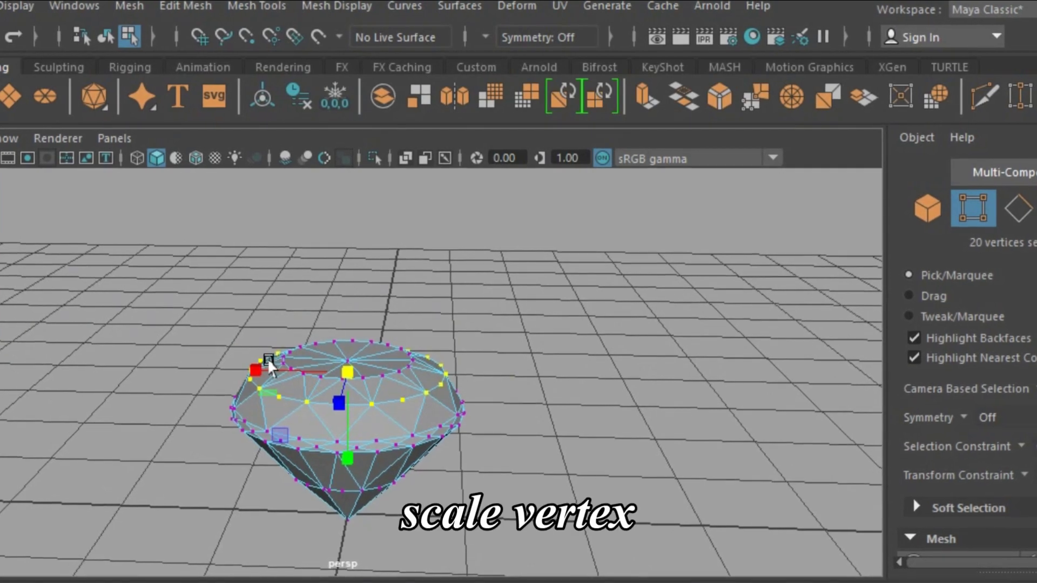
drag(341, 372, 332, 385)
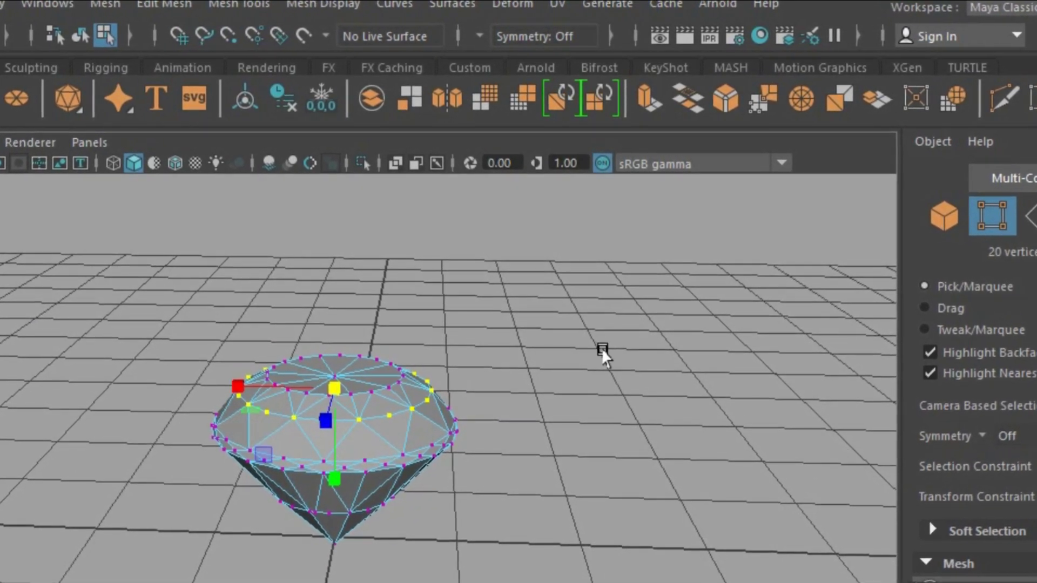
click(567, 319)
Loop-select the 10 vertices ringing the crown's table in vertex mode.
key(F8)
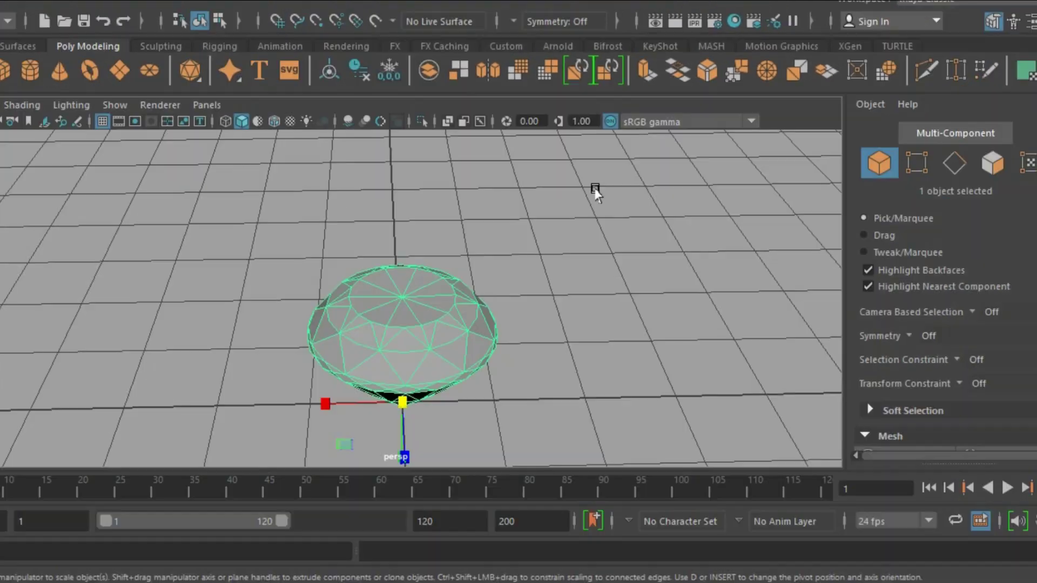
click(909, 179)
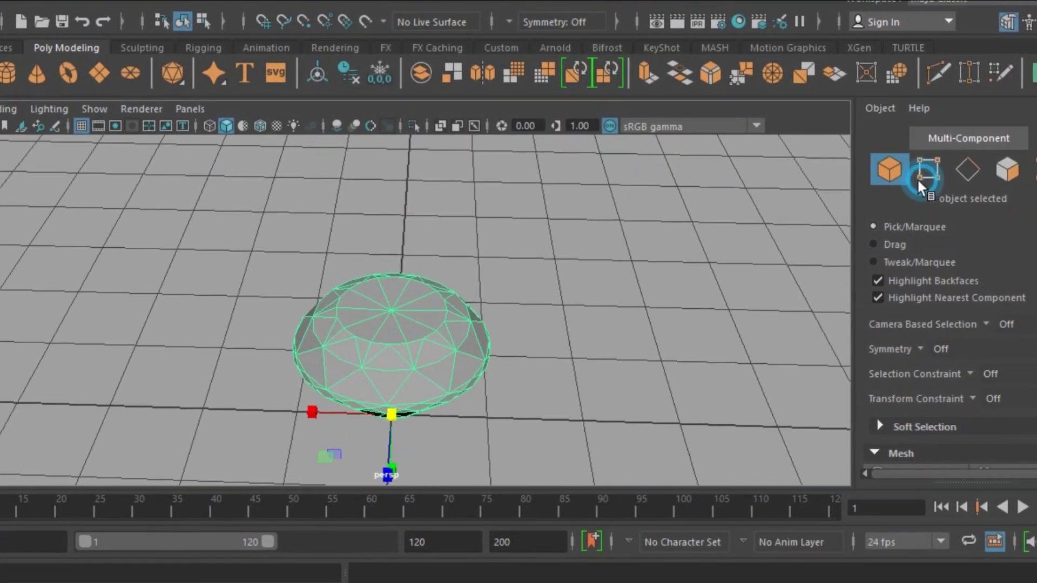
alt+drag(639, 324, 643, 243)
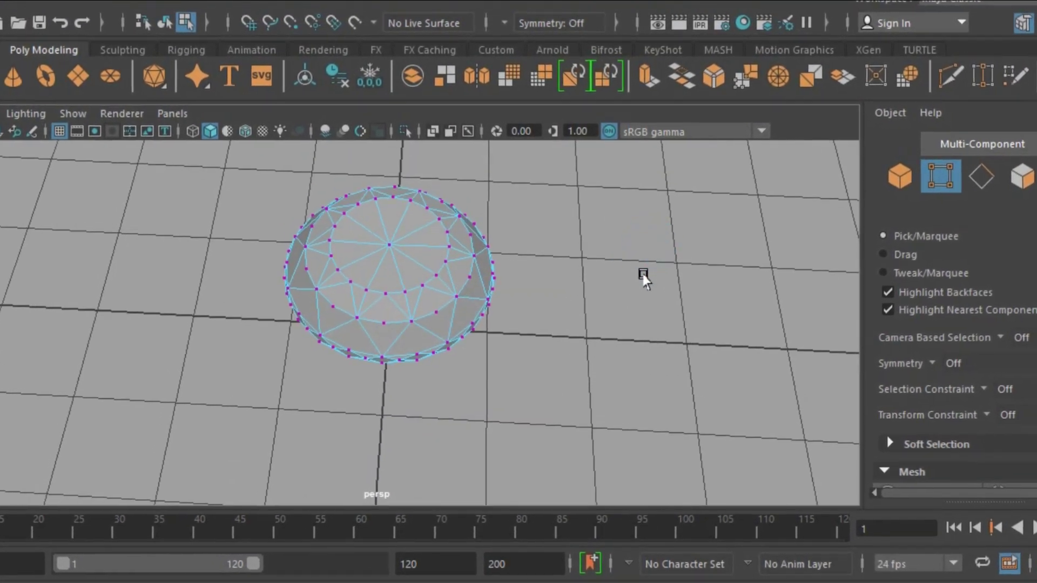
scroll(641, 279, up, 3)
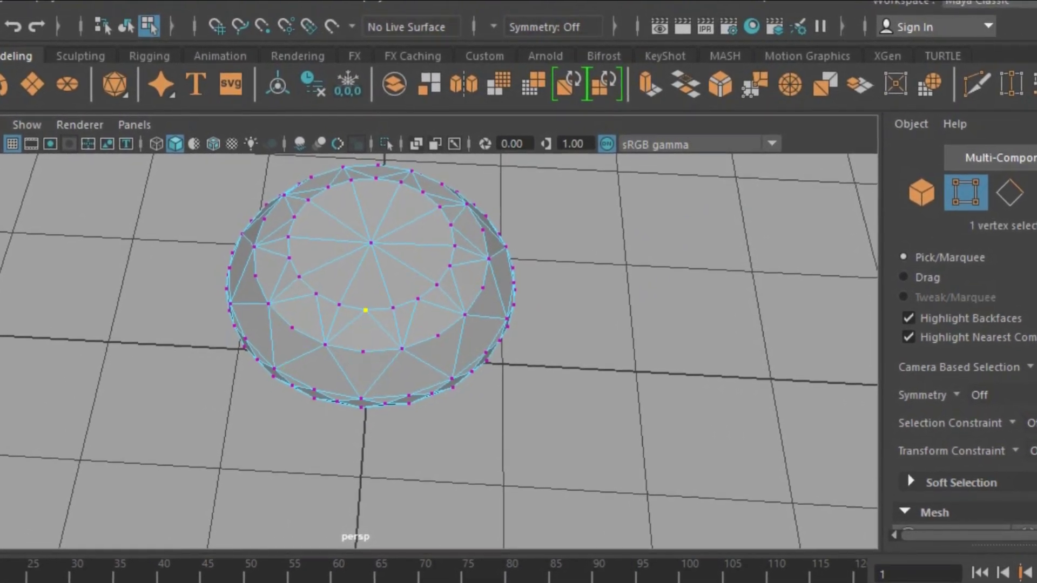
key(q)
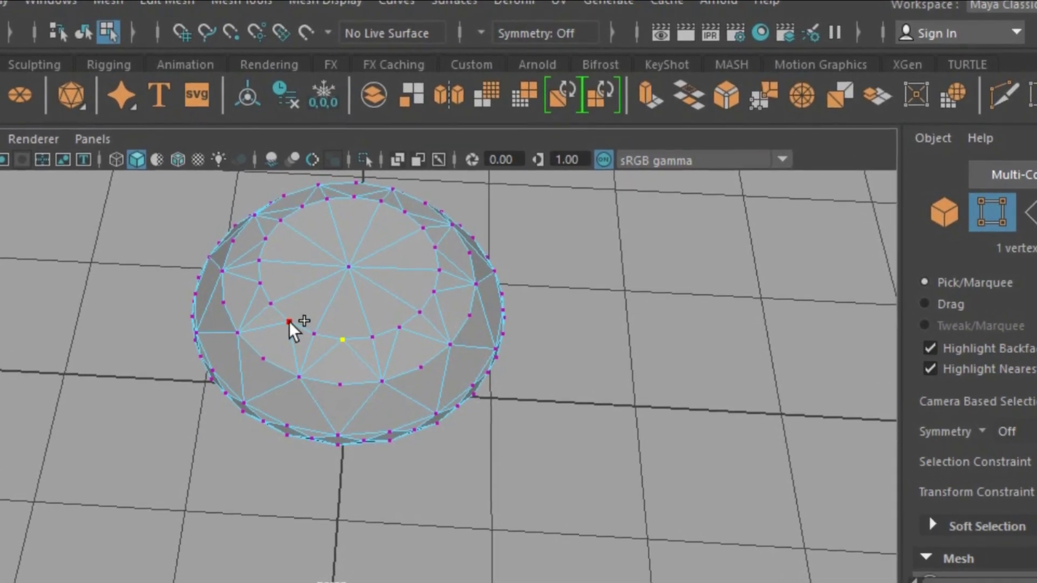
shift+double_click(263, 279)
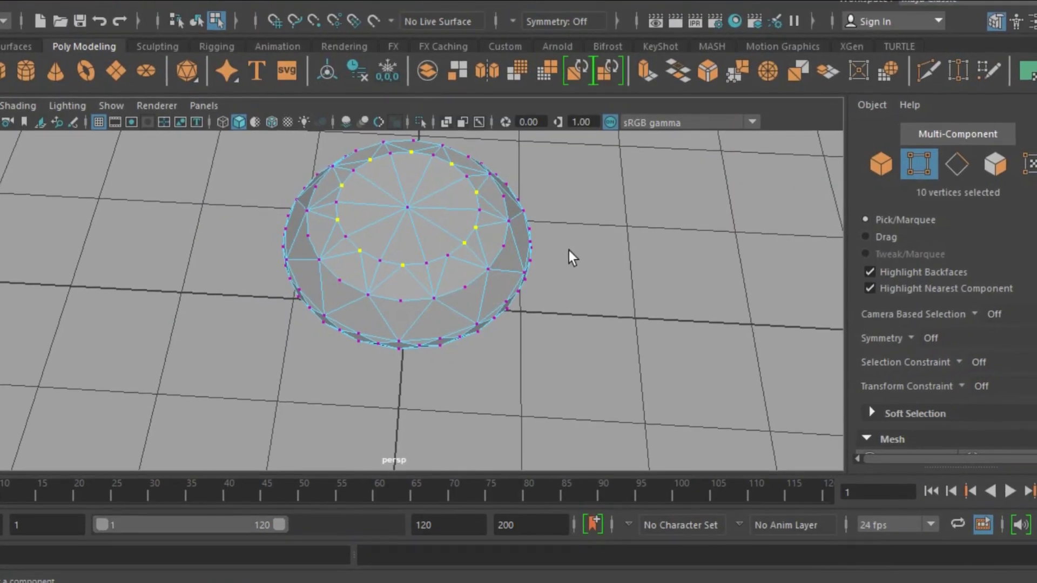
ctrl+click(453, 249)
key(ctrl+z)
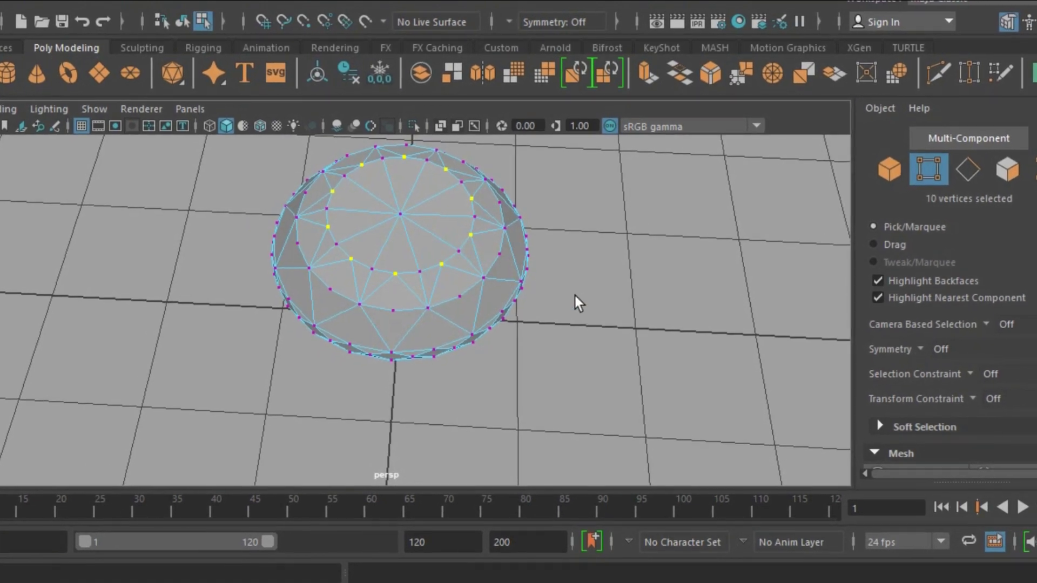
Scale the 10-vertex table ring and view the diamond side-on.
key(r)
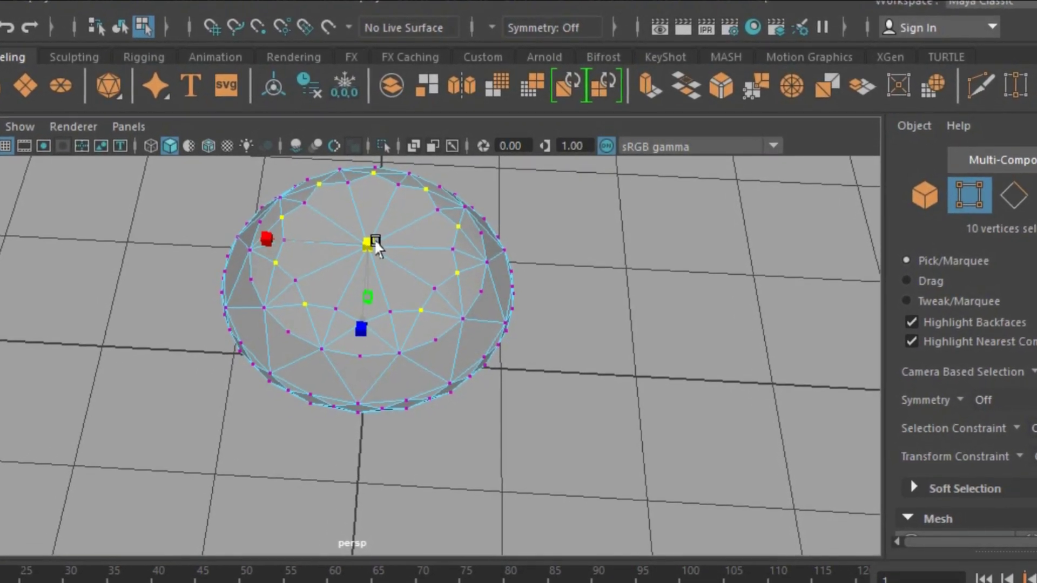
mouse_move(596, 426)
alt+mouse_down()
mouse_move(583, 371)
mouse_move(538, 486)
alt+mouse_up()
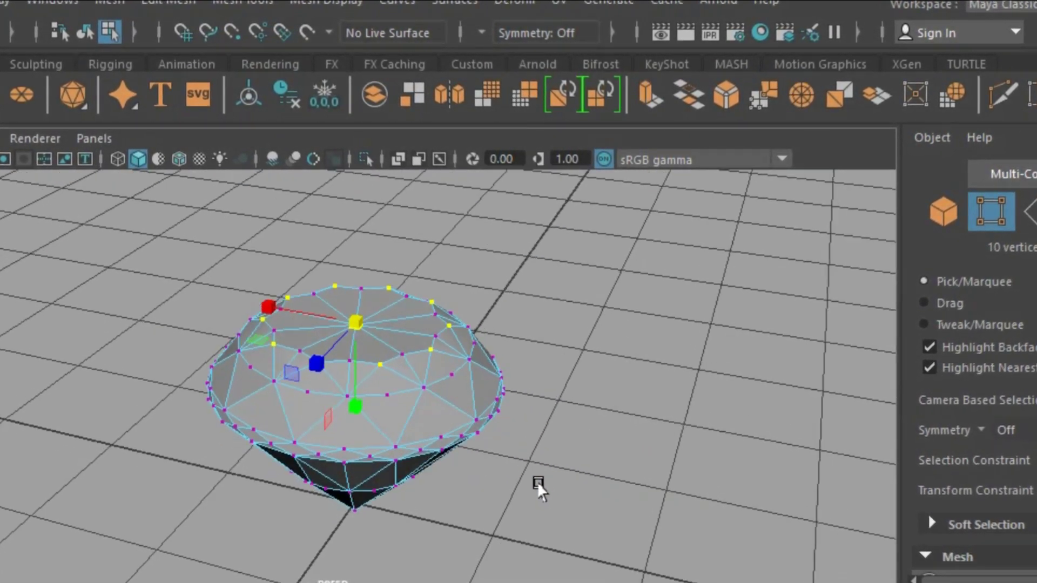
mouse_move(550, 387)
mouse_down()
mouse_move(614, 491)
mouse_move(597, 477)
mouse_up()
In edge mode, marquee-select 21 pavilion edges, then clear the selection.
key(F8)
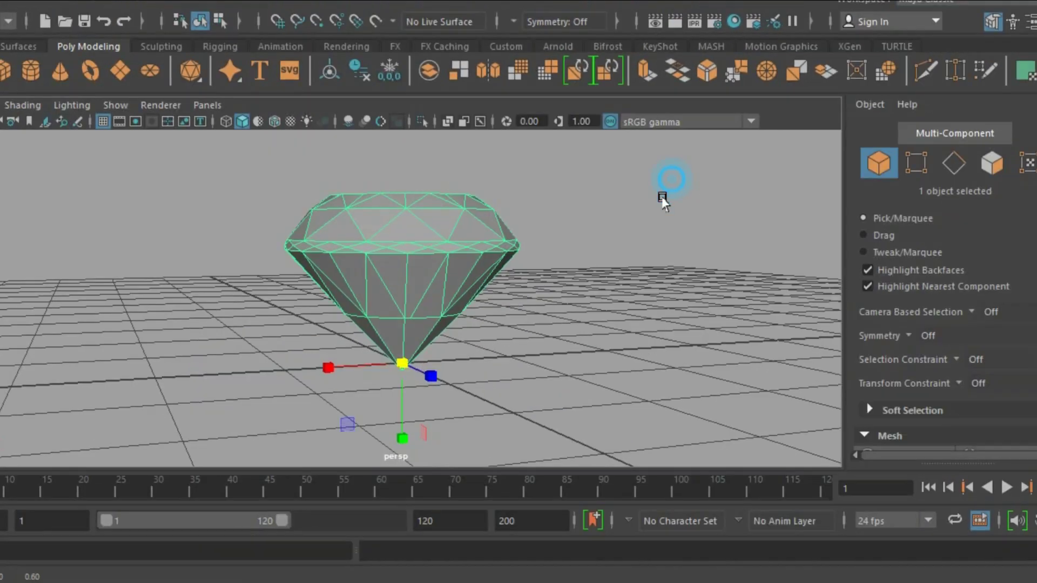
click(955, 164)
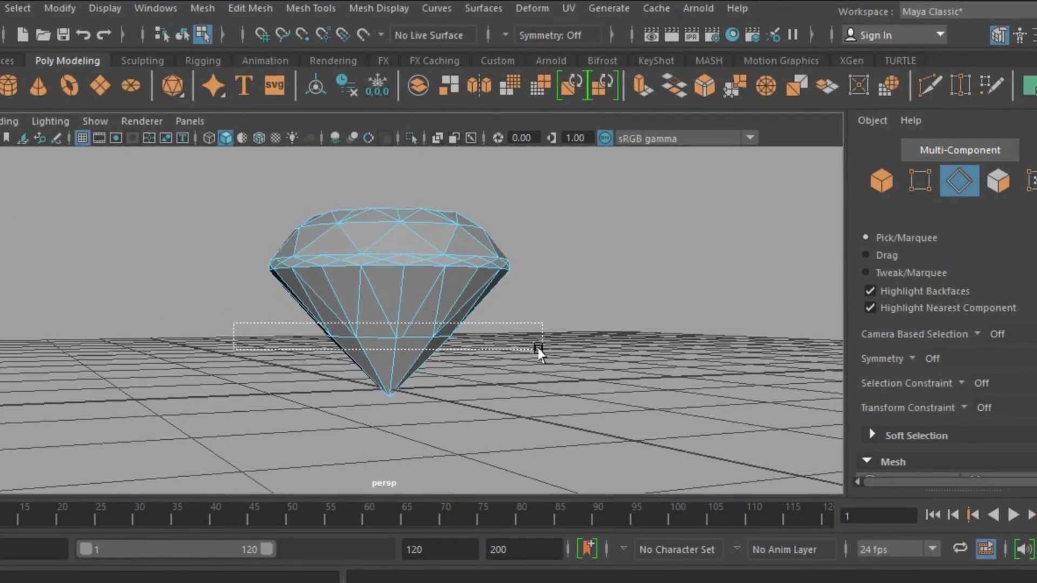
mouse_move(646, 320)
alt+mouse_down()
mouse_move(225, 317)
mouse_move(573, 319)
alt+mouse_up()
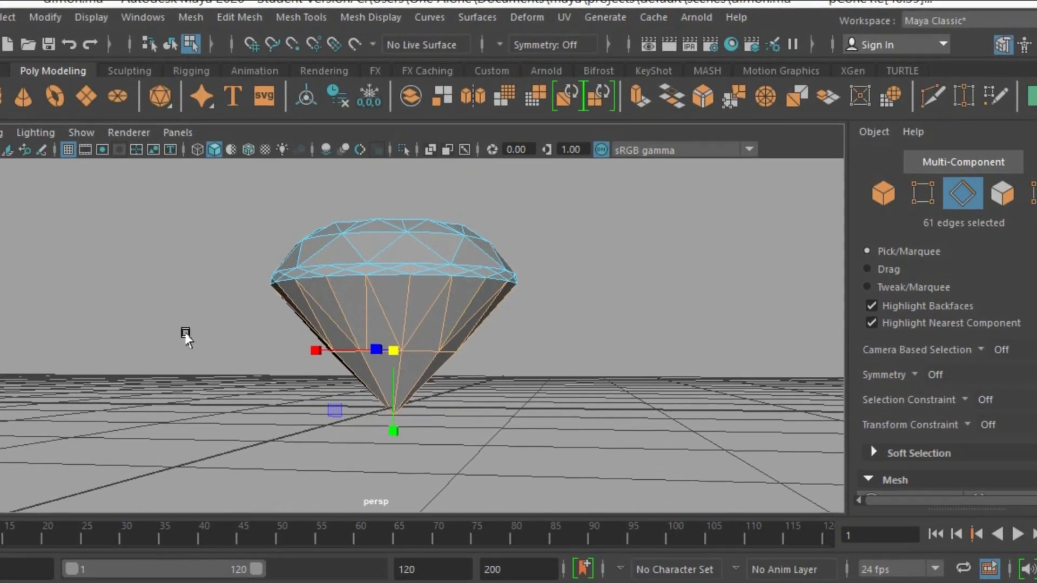
mouse_move(419, 414)
alt+mouse_down()
mouse_move(241, 386)
mouse_move(671, 403)
mouse_move(666, 394)
mouse_move(342, 393)
mouse_move(83, 414)
mouse_move(643, 394)
mouse_move(747, 460)
mouse_move(718, 428)
mouse_move(578, 451)
mouse_move(597, 458)
alt+mouse_up()
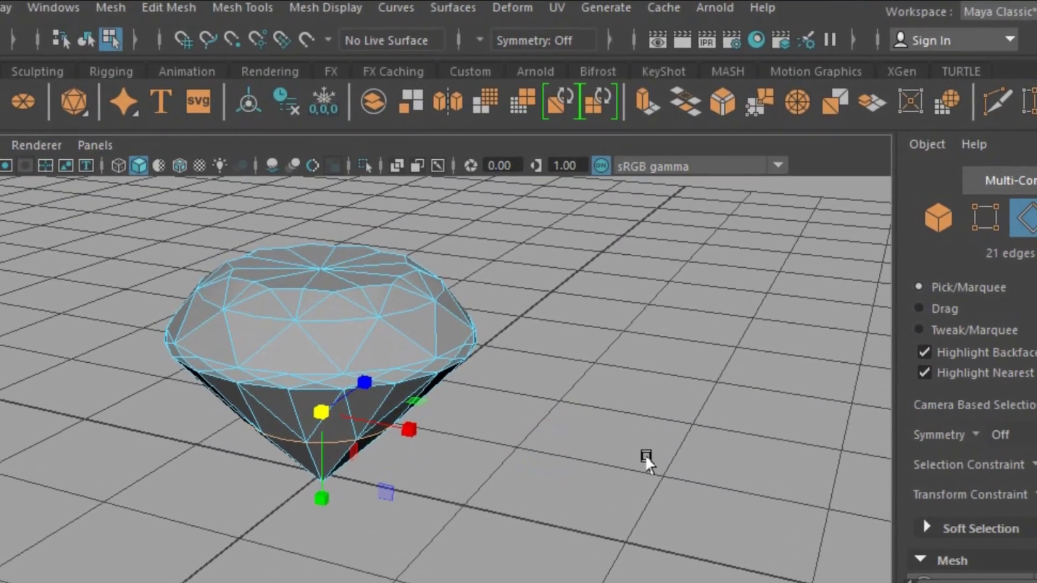
click(691, 459)
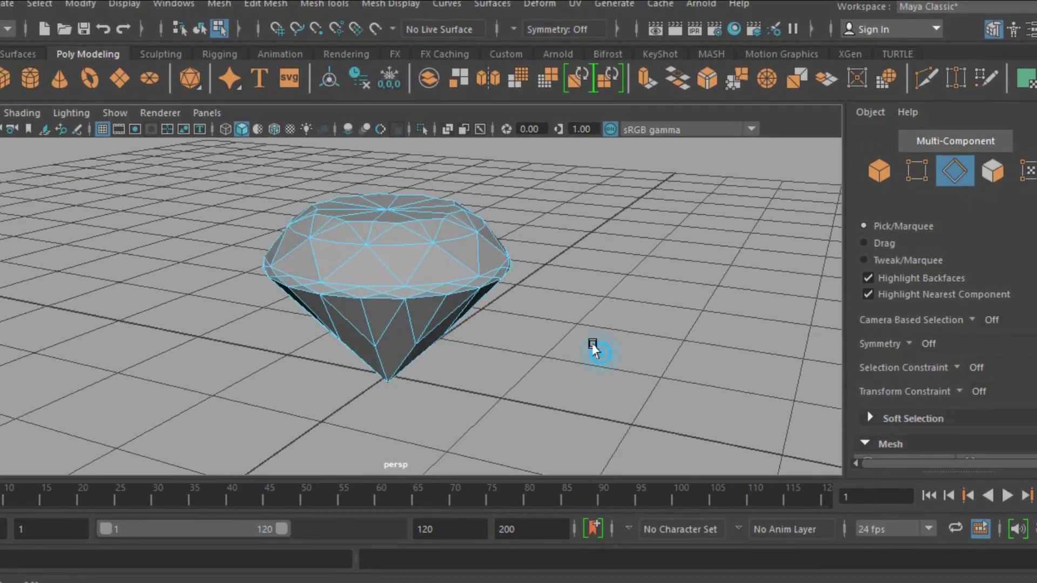
mouse_move(597, 347)
alt+mouse_down()
mouse_move(432, 308)
mouse_move(234, 366)
mouse_move(166, 349)
mouse_move(451, 416)
mouse_move(523, 403)
alt+mouse_up()
Select the whole diamond and apply Mesh Display > Harden Edge to it.
alt+drag(528, 447, 537, 431)
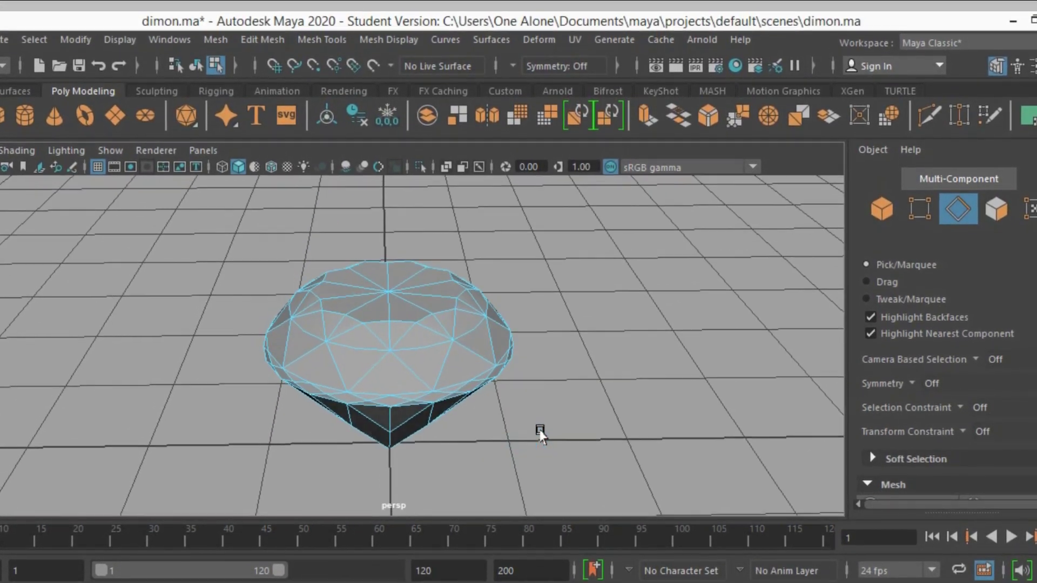
click(881, 204)
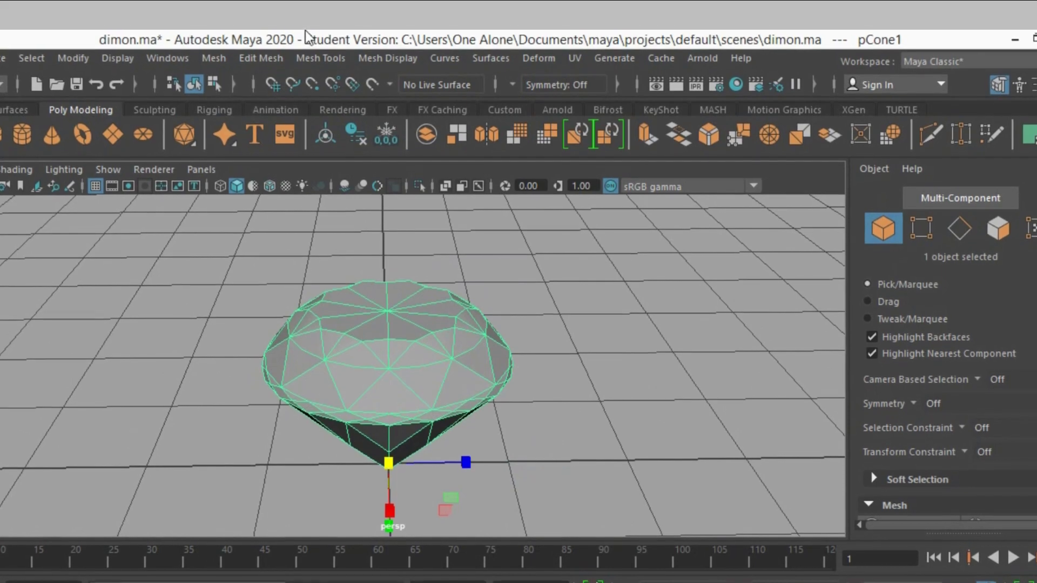
click(386, 56)
click(399, 199)
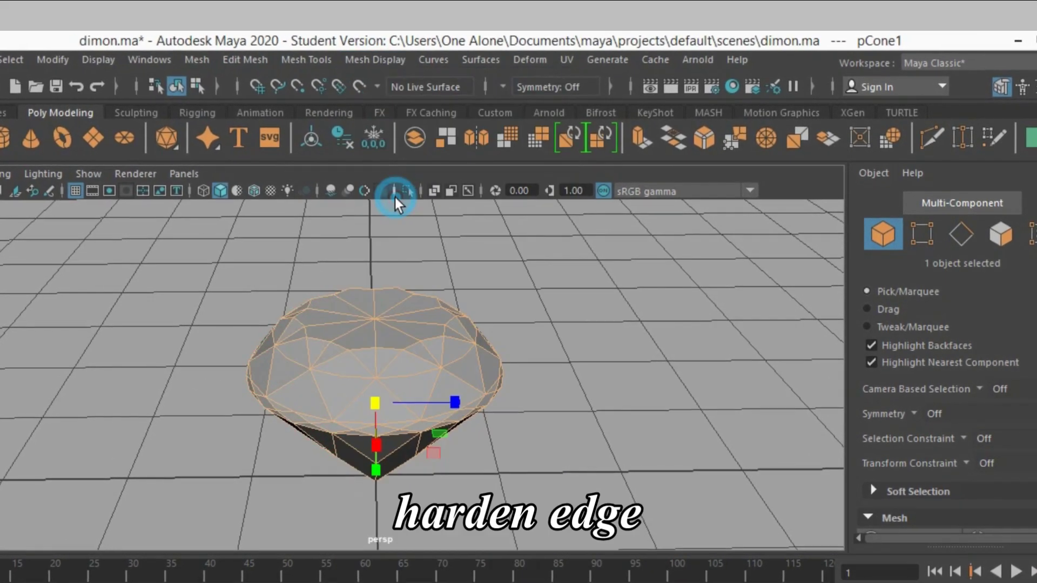
click(378, 60)
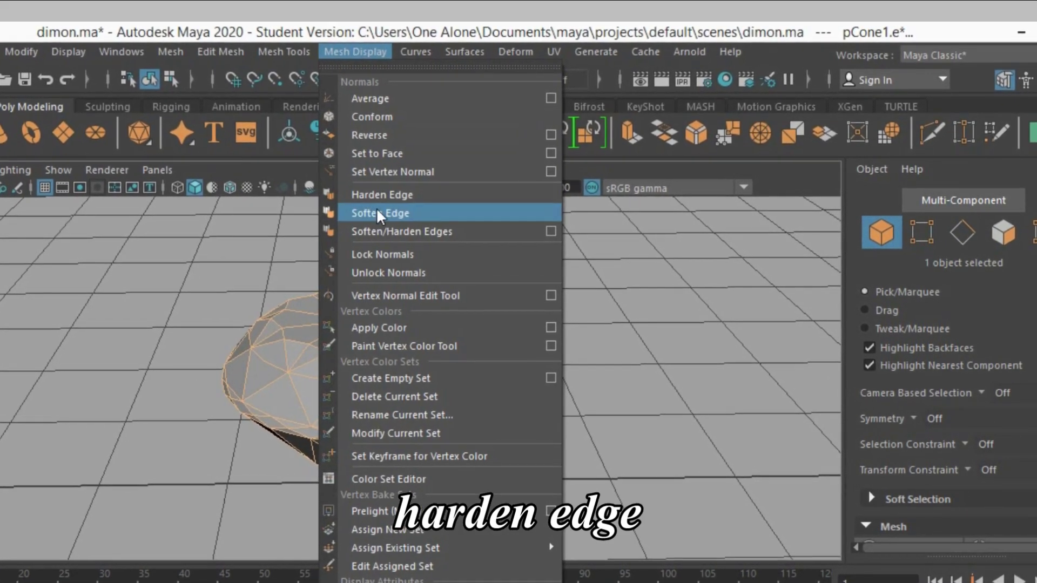
click(381, 213)
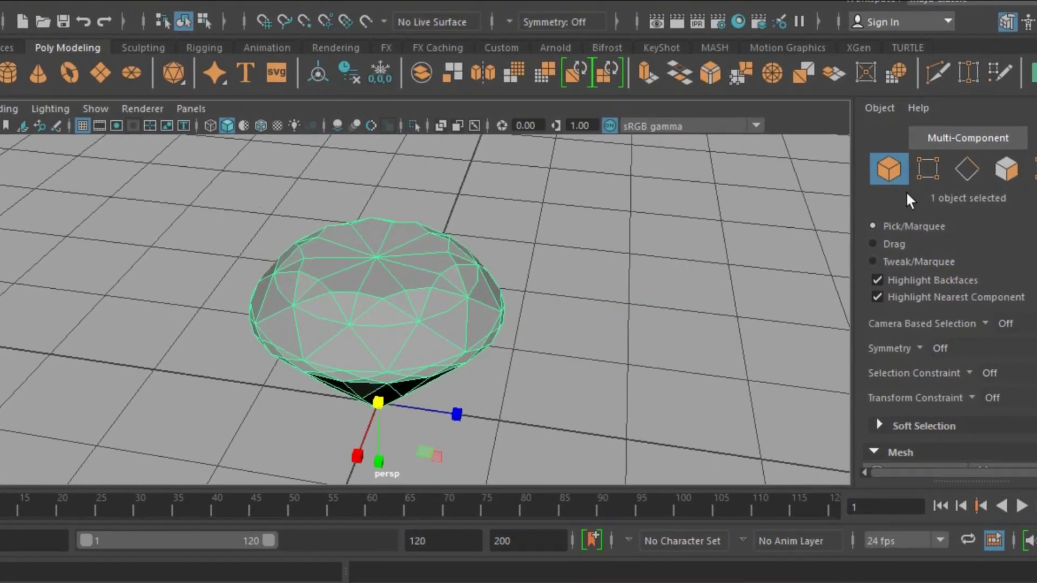
In edge mode, select a ring of crown edges plus a few more.
click(962, 166)
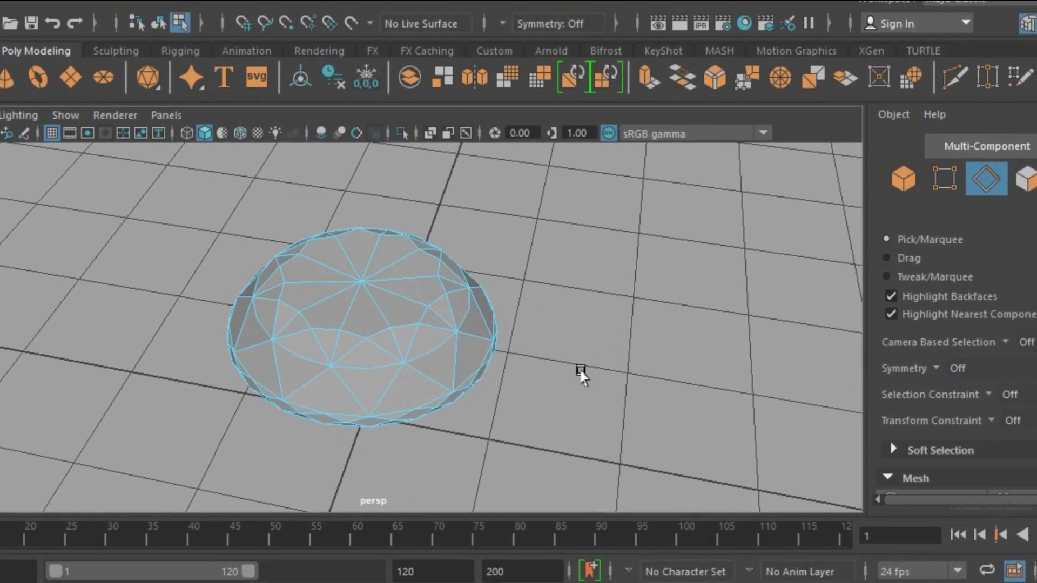
click(393, 340)
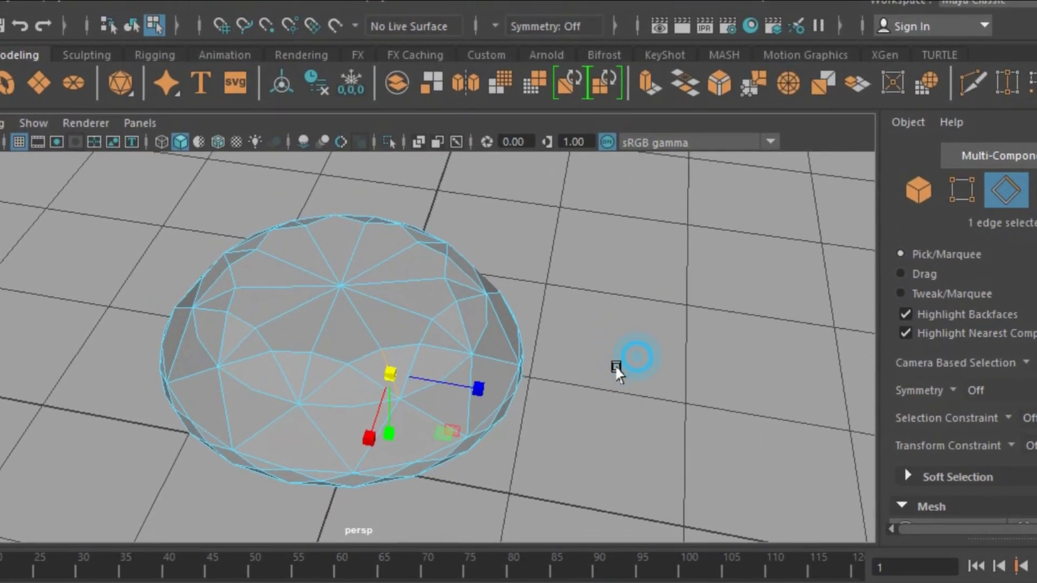
alt+drag(621, 363, 567, 378)
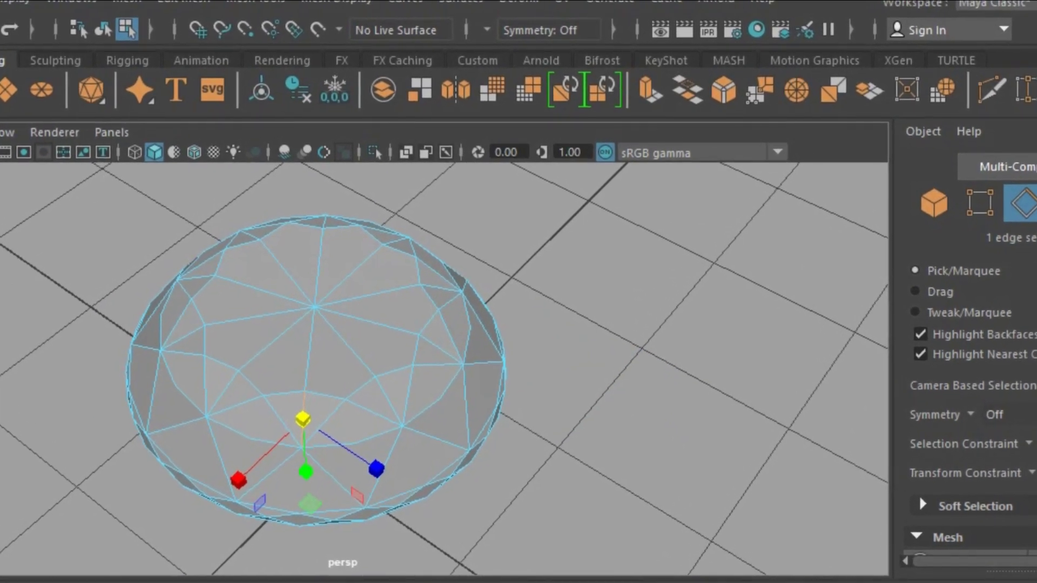
key(q)
shift+double_click(375, 420)
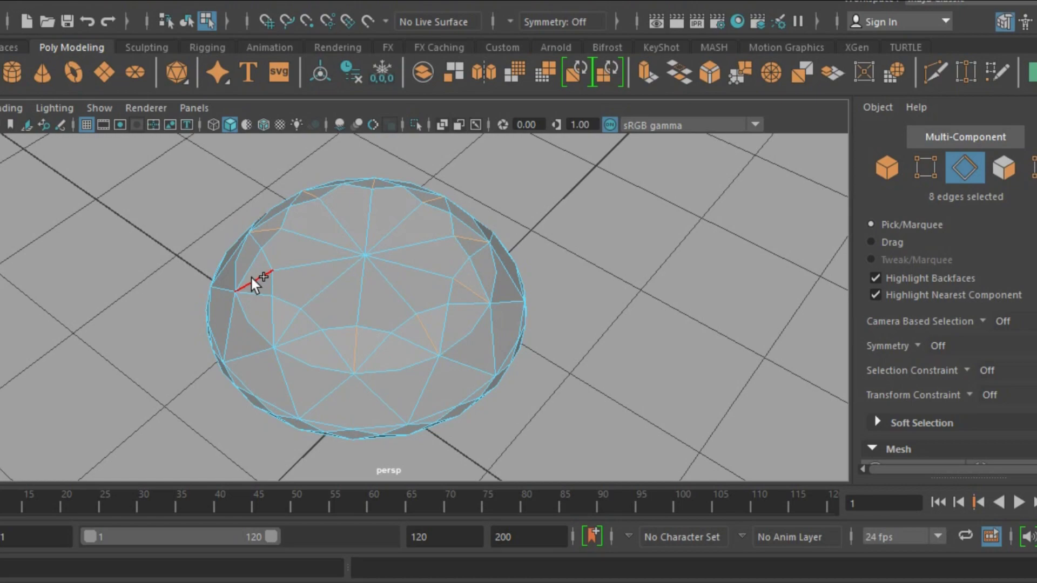
shift+click(254, 284)
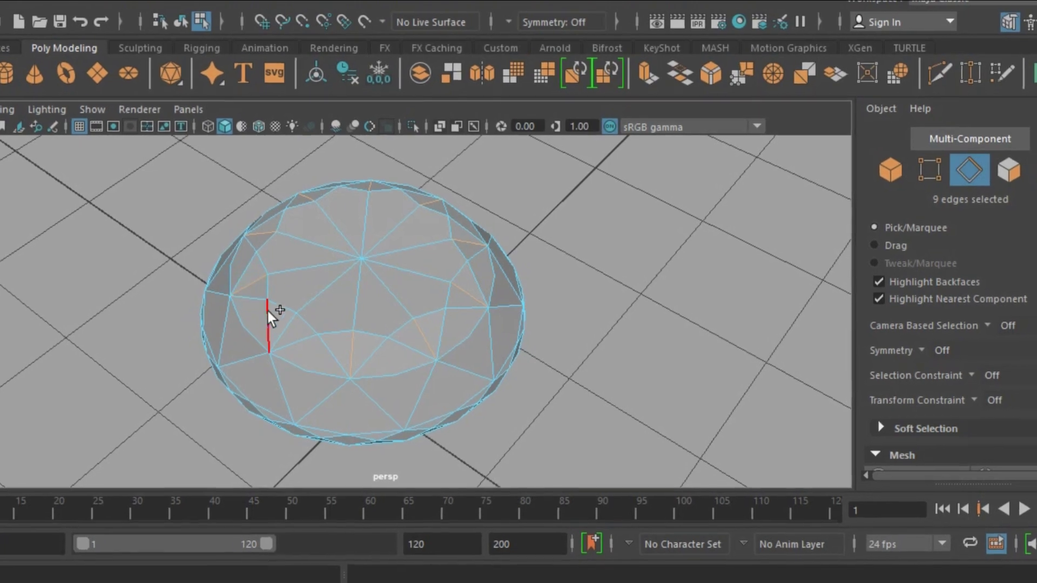
shift+click(285, 334)
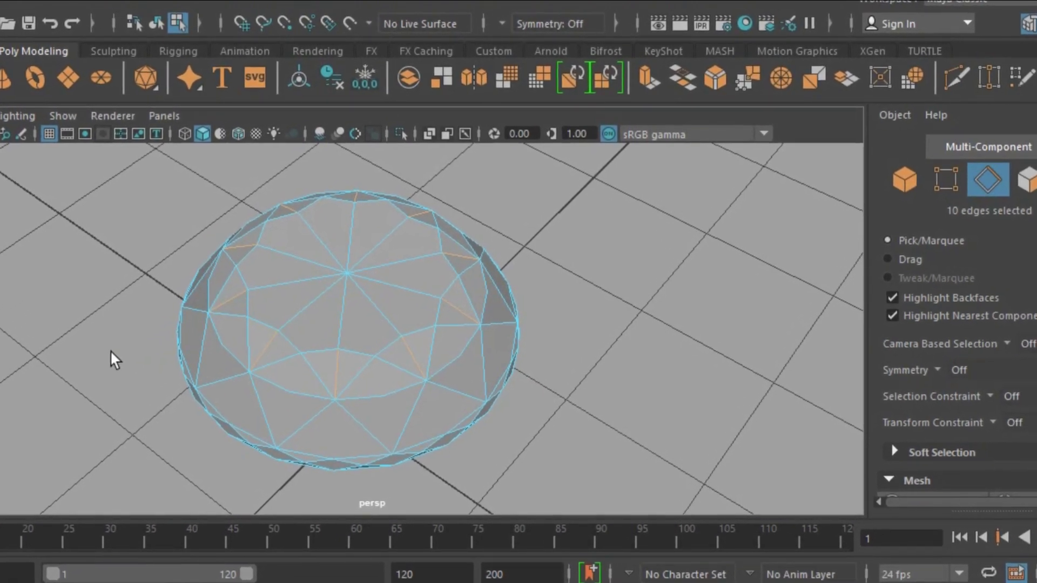
mouse_move(156, 372)
alt+mouse_down()
mouse_move(263, 339)
mouse_move(578, 365)
mouse_move(663, 387)
mouse_move(664, 439)
mouse_move(378, 398)
alt+mouse_up()
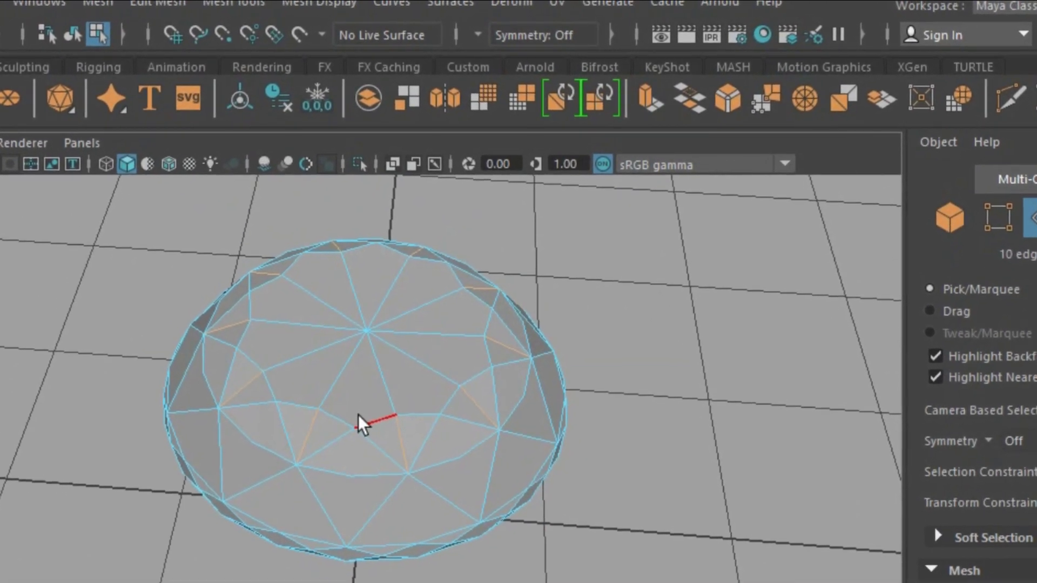
In object mode, apply Soften Edge twice, then Harden Edge, to the diamond.
key(F8)
click(506, 71)
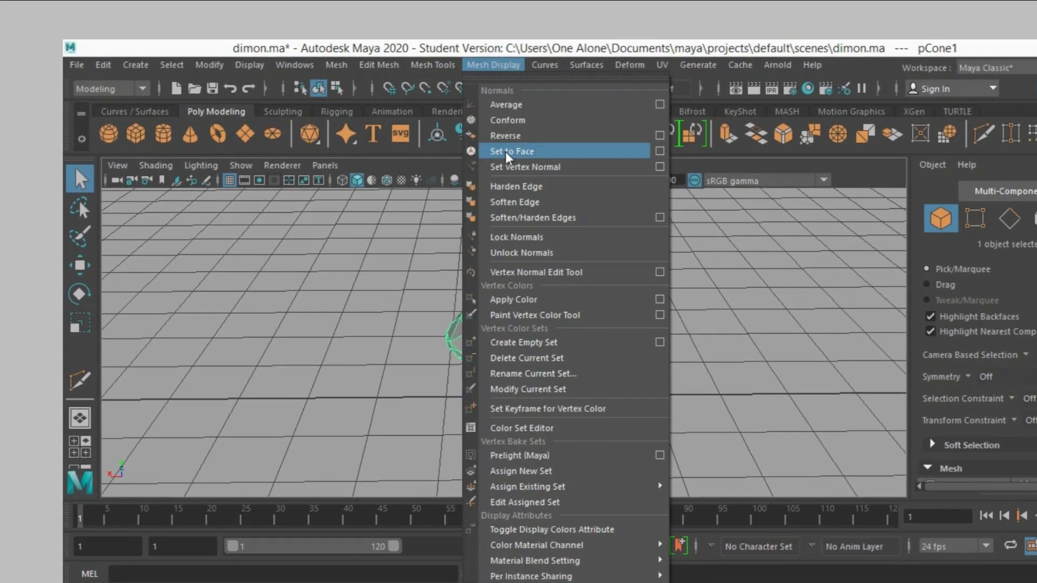
click(526, 195)
click(499, 69)
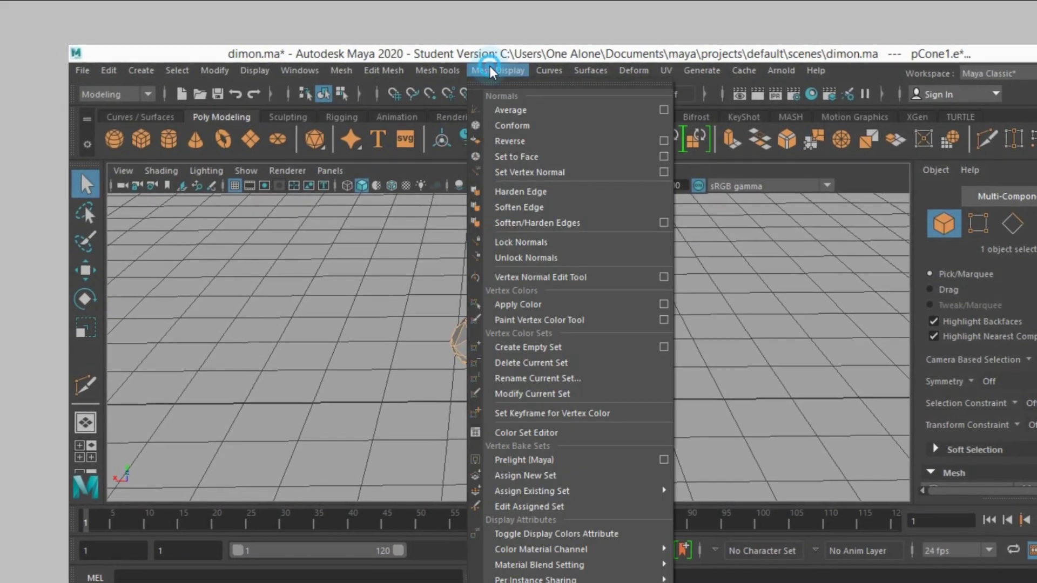
click(516, 193)
click(500, 71)
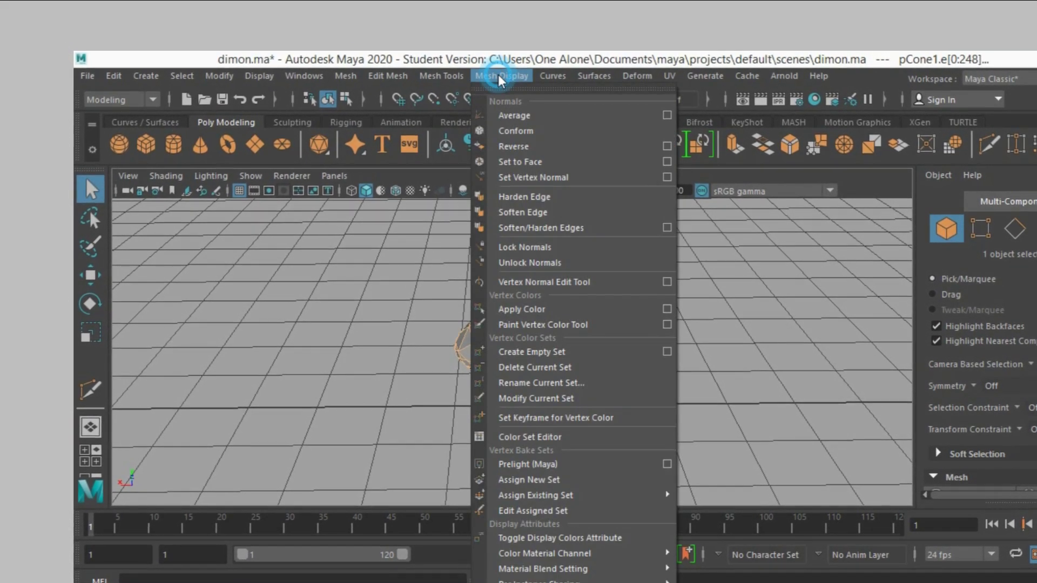
click(523, 198)
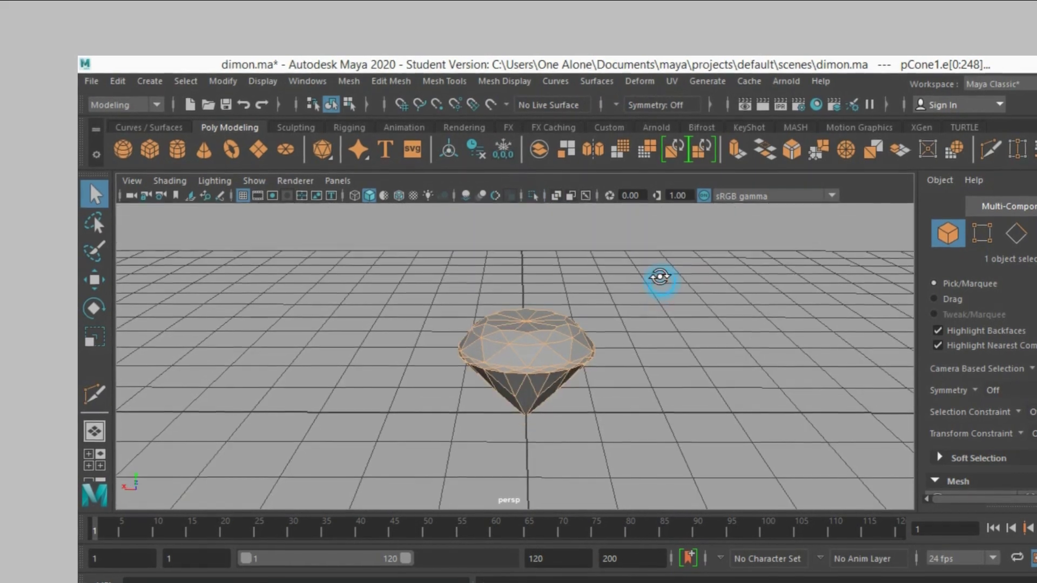
Clear the selection, tilt the view down onto the crown, and enter edge mode.
click(685, 317)
mouse_move(731, 361)
alt+mouse_down()
mouse_move(743, 329)
mouse_move(743, 398)
mouse_move(728, 388)
mouse_move(728, 398)
alt+mouse_up()
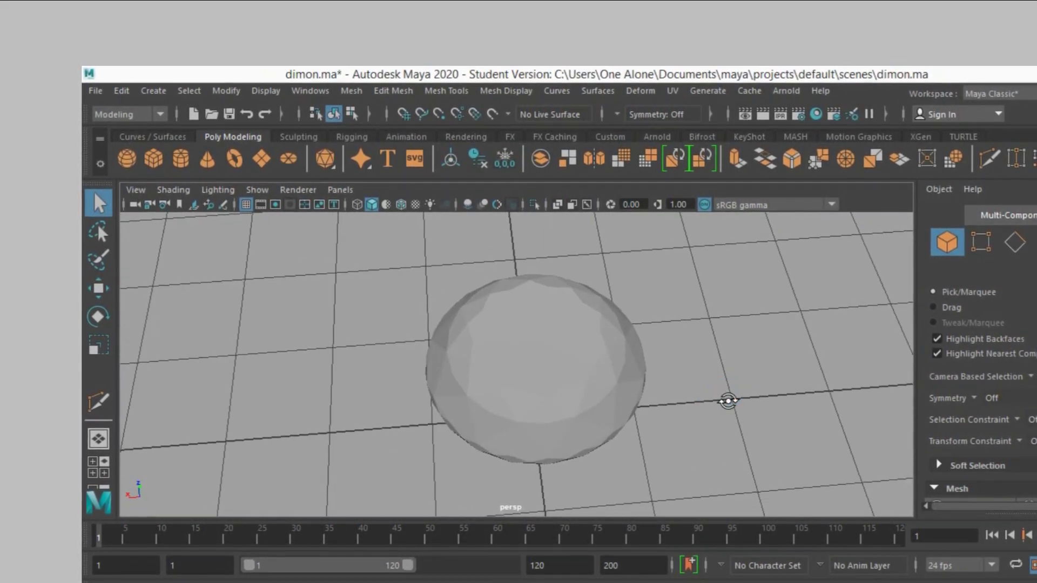
click(564, 364)
mouse_move(564, 365)
alt+mouse_down()
mouse_move(710, 331)
mouse_move(704, 353)
alt+mouse_up()
click(1017, 253)
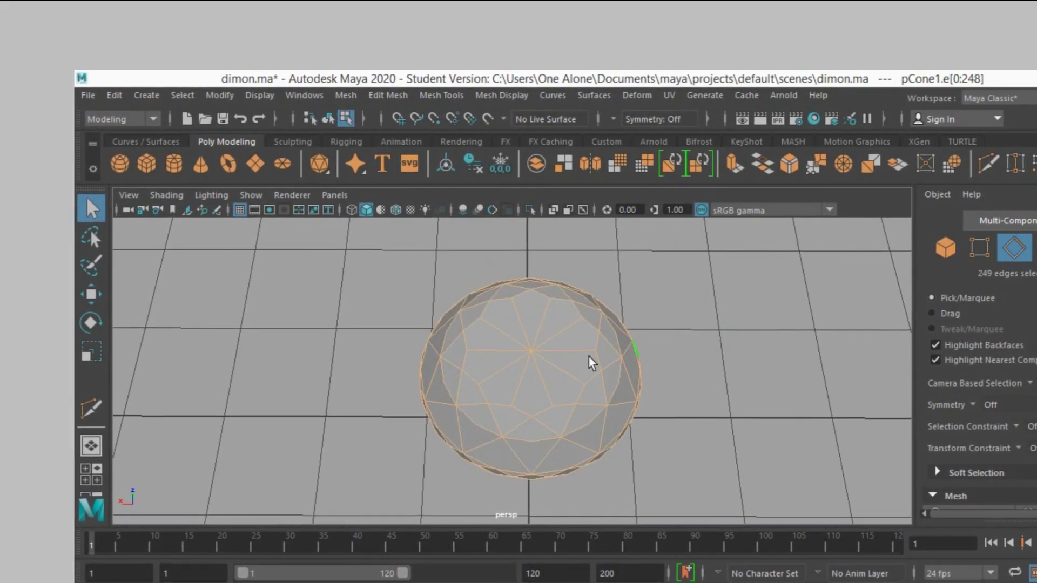
ctrl+click(555, 353)
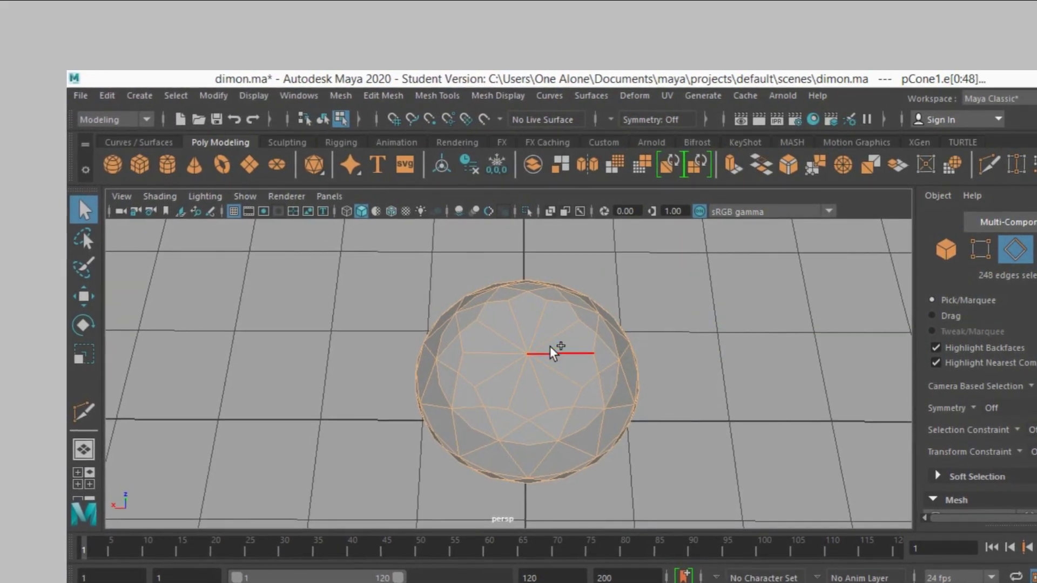
ctrl+click(550, 346)
Select the spoke edges meeting at the crown's center and delete them.
click(721, 327)
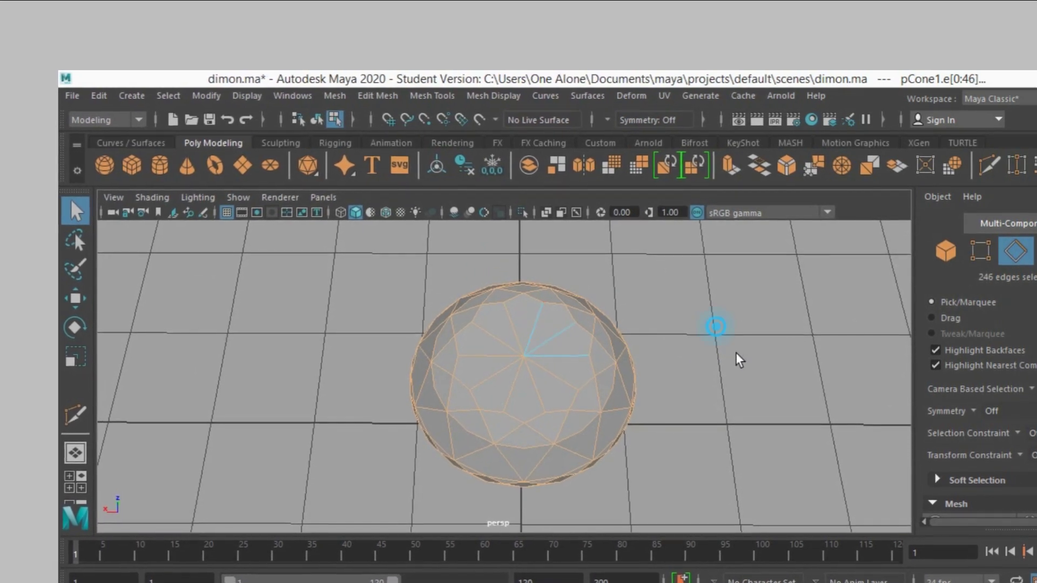
click(550, 347)
shift+click(526, 338)
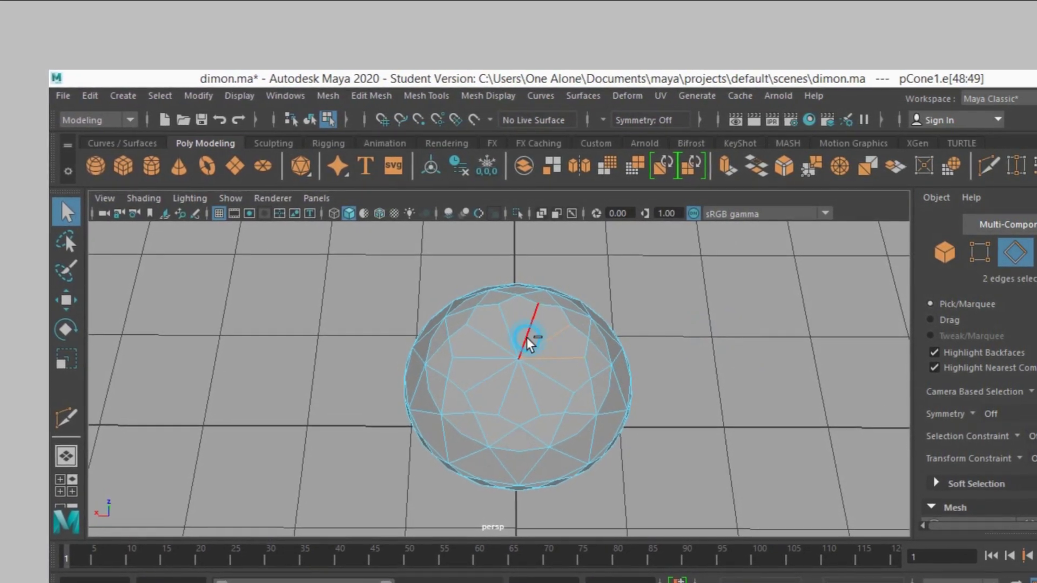
shift+click(488, 338)
shift+click(478, 359)
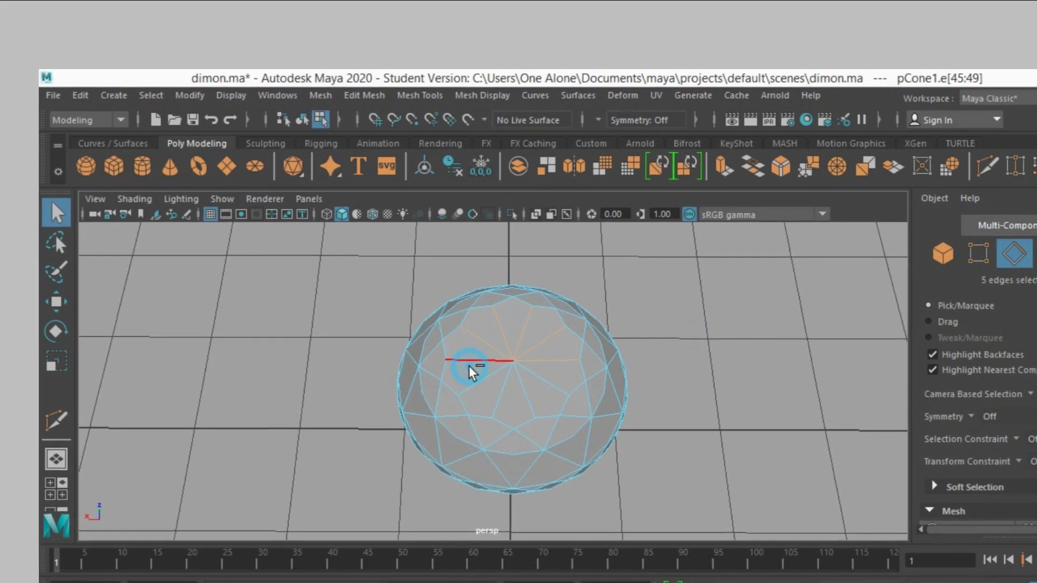
shift+click(476, 373)
shift+click(505, 399)
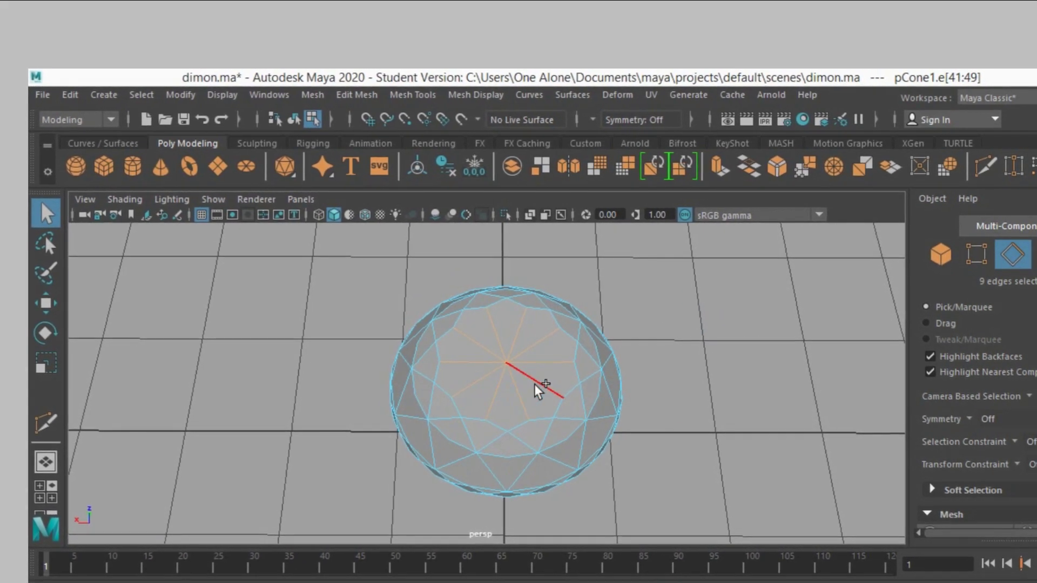
shift+click(534, 390)
key(Delete)
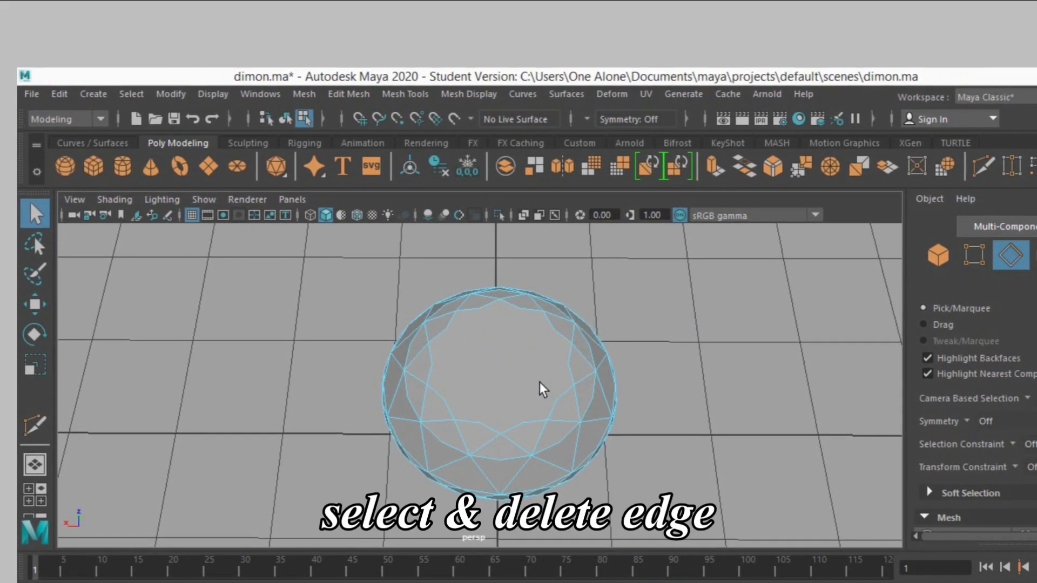
mouse_move(701, 402)
alt+mouse_down()
mouse_move(697, 343)
mouse_move(685, 352)
alt+mouse_up()
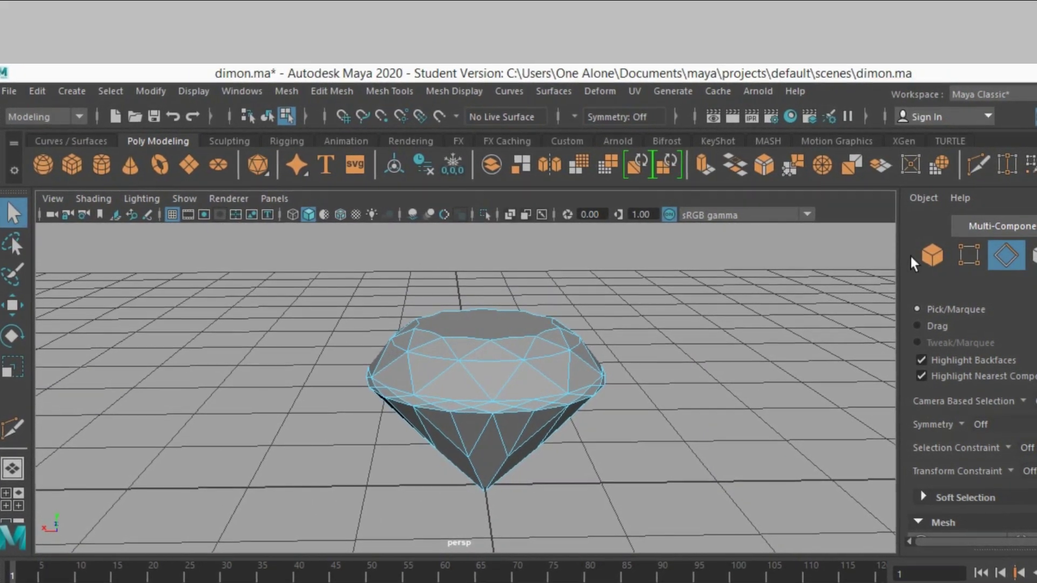
Delete the diamond's construction history by type, then harden all its edges.
click(933, 255)
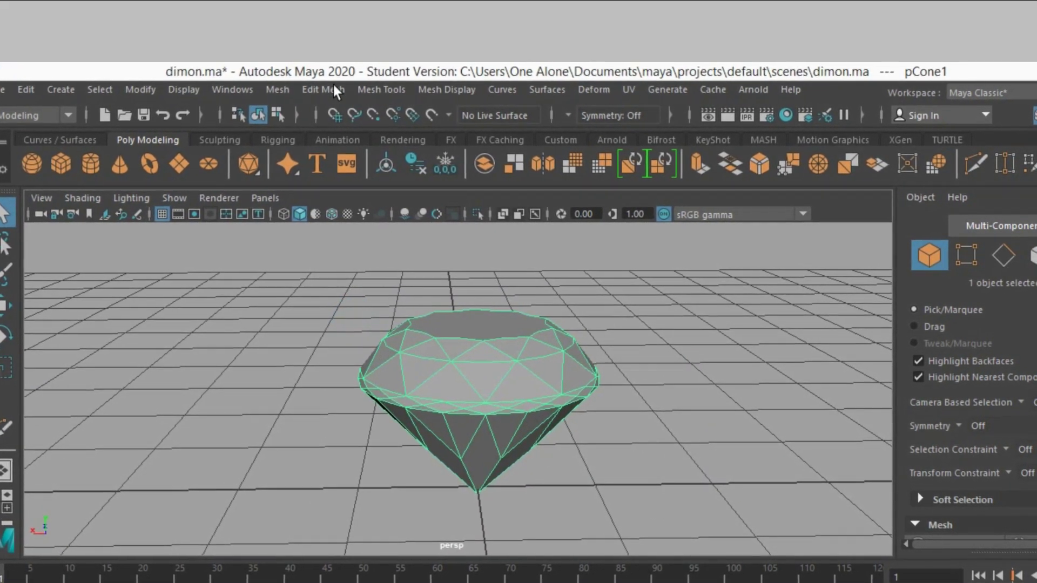
click(6, 88)
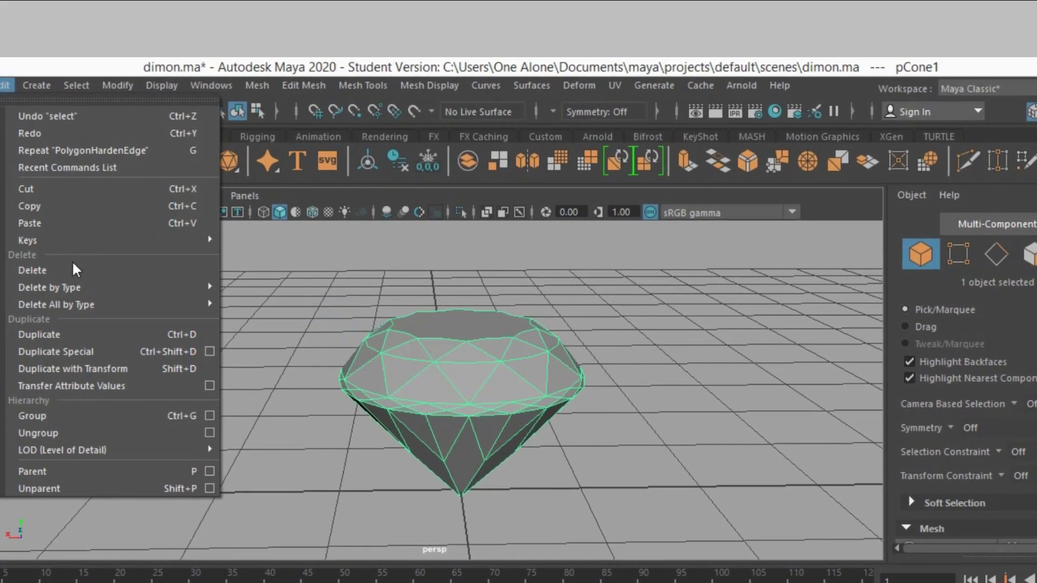
click(273, 287)
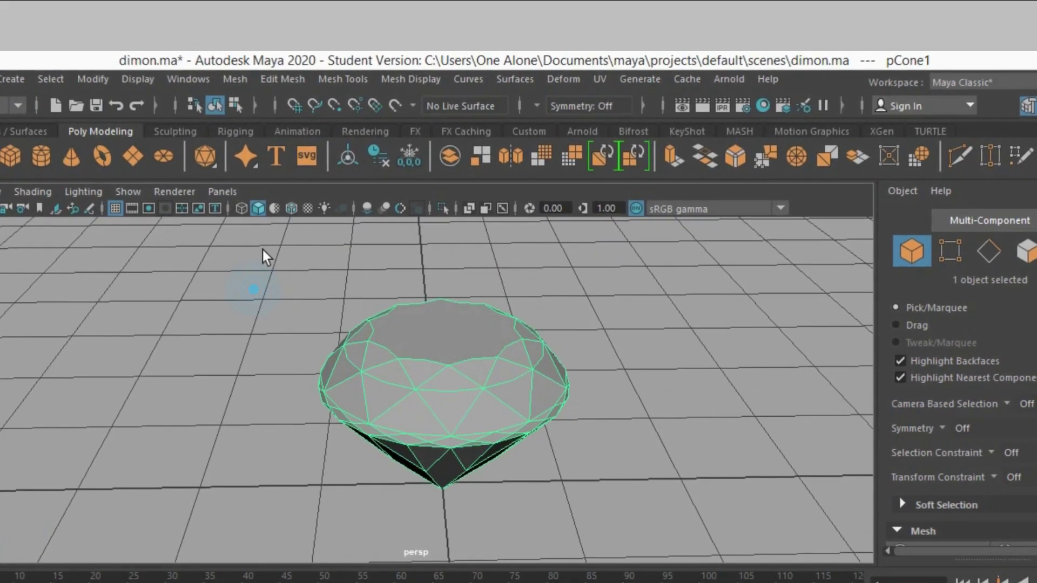
click(397, 79)
click(427, 210)
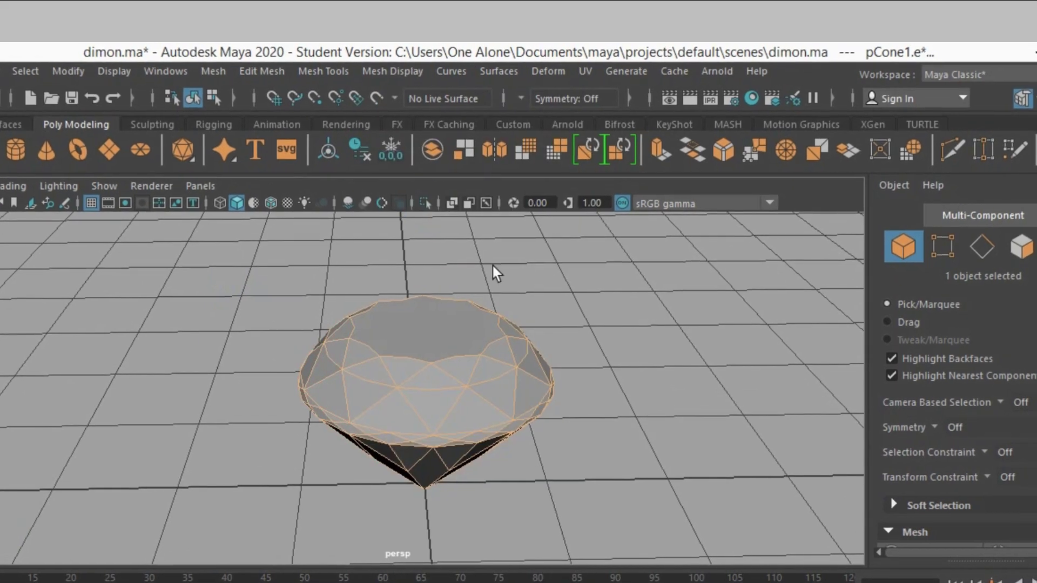
click(372, 61)
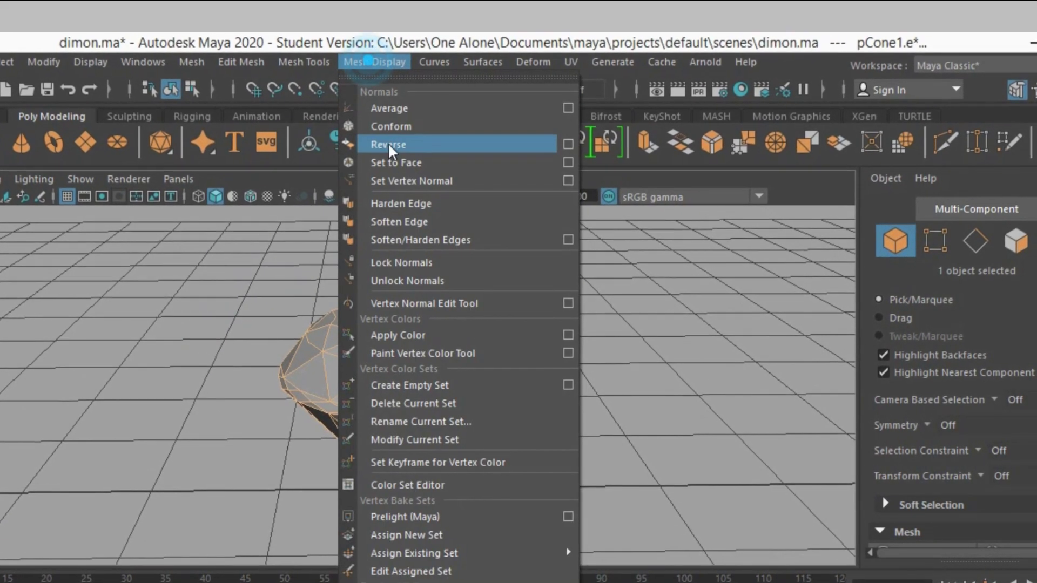